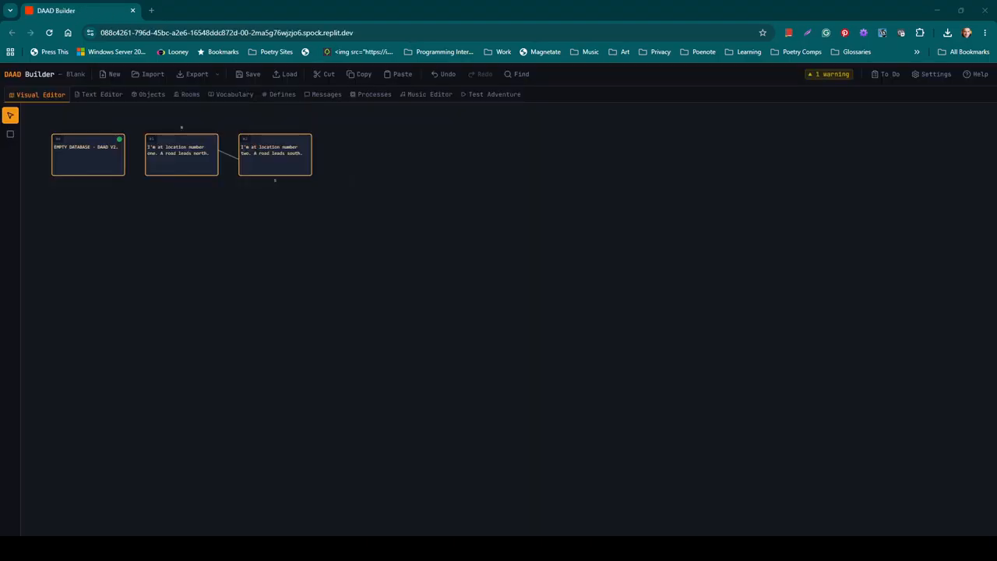
Create a new English-language project named "The Tower".
{"action": "left_click", "coordinate": [110, 74]}
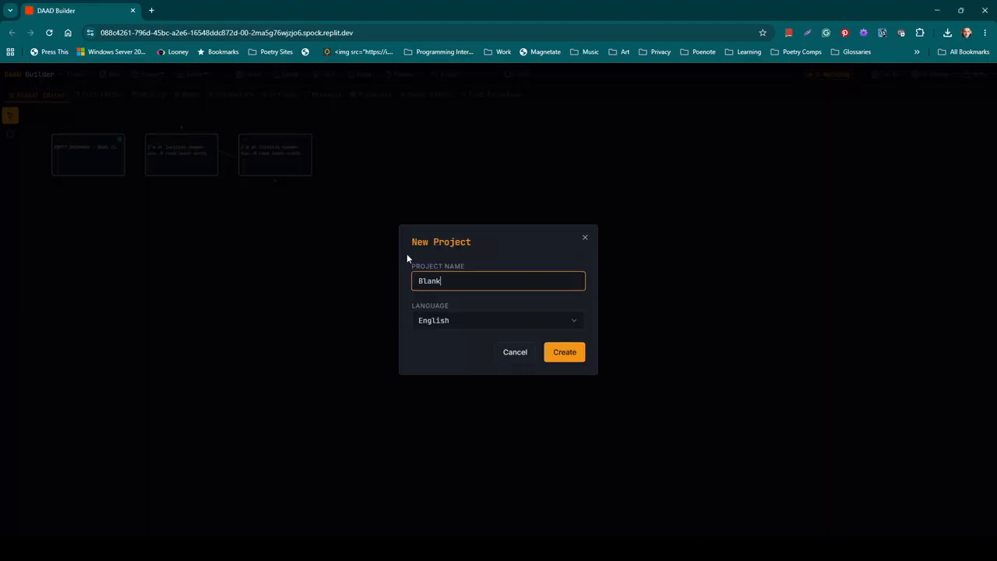
{"action": "left_click_drag", "start_coordinate": [445, 280], "coordinate": [394, 286]}
{"action": "type", "text": "The Tower"}
{"action": "left_click", "coordinate": [561, 357]}
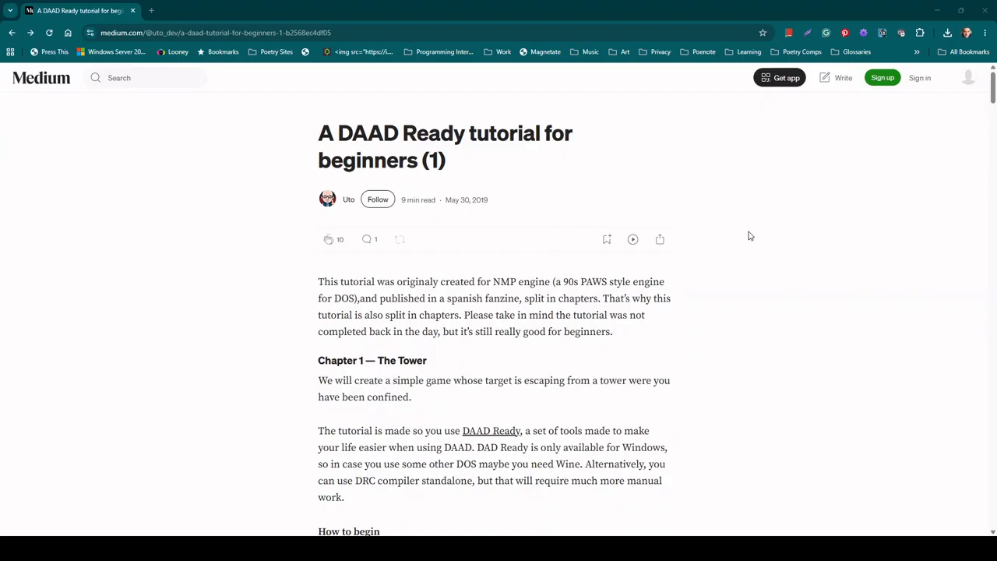
Following the tutorial's map, move room 2 slightly away from room 1 and add four new rooms beside and below it.
{"action": "scroll", "coordinate": [980, 254], "scroll_direction": "down", "scroll_amount": 5}
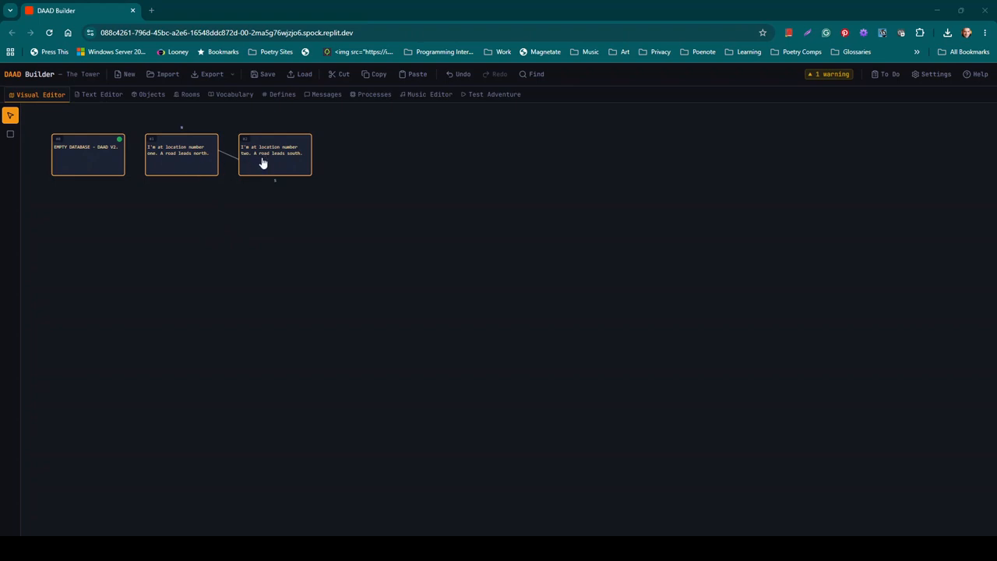
{"action": "left_click_drag", "start_coordinate": [263, 162], "coordinate": [280, 159]}
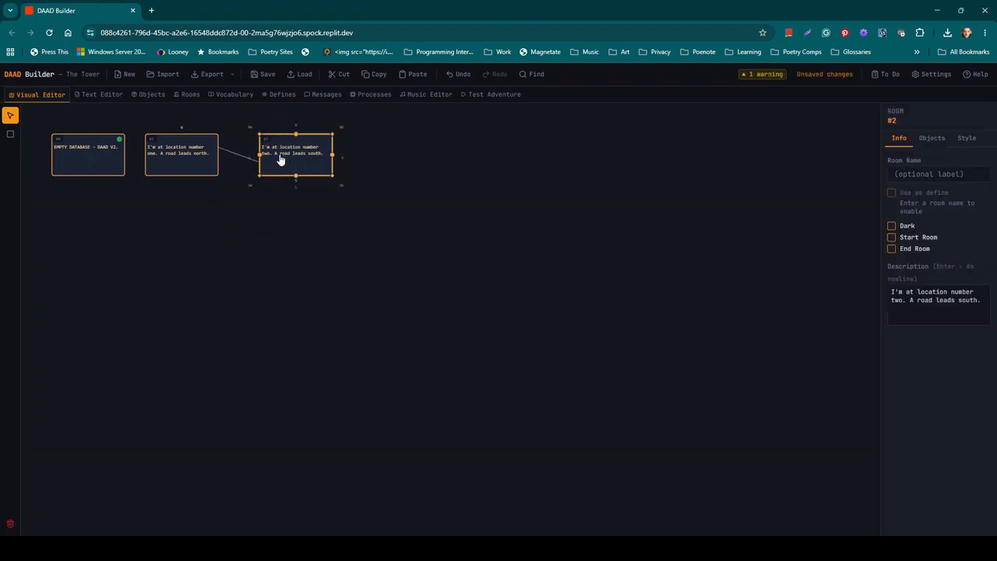
{"action": "left_click", "coordinate": [11, 135]}
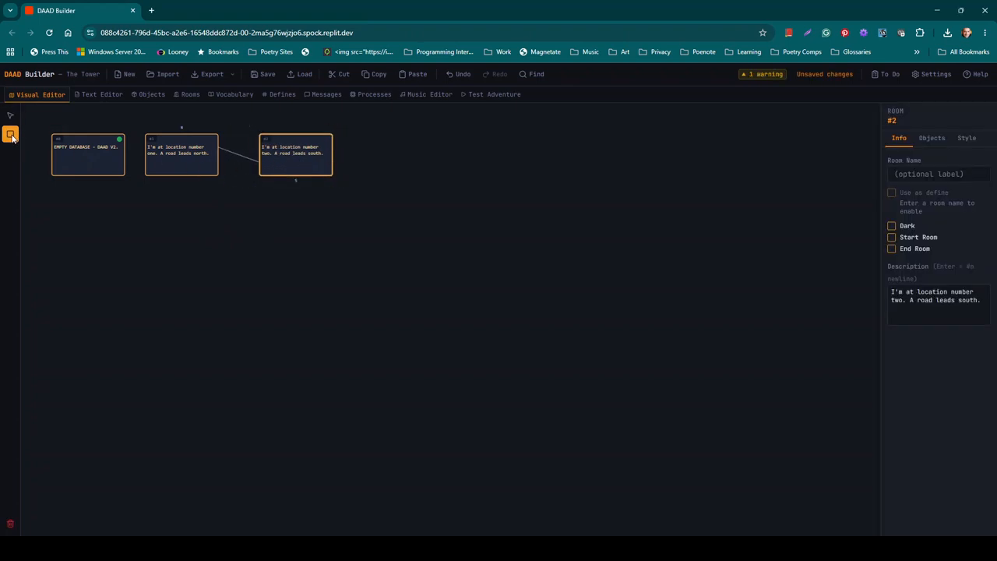
{"action": "left_click", "coordinate": [382, 148]}
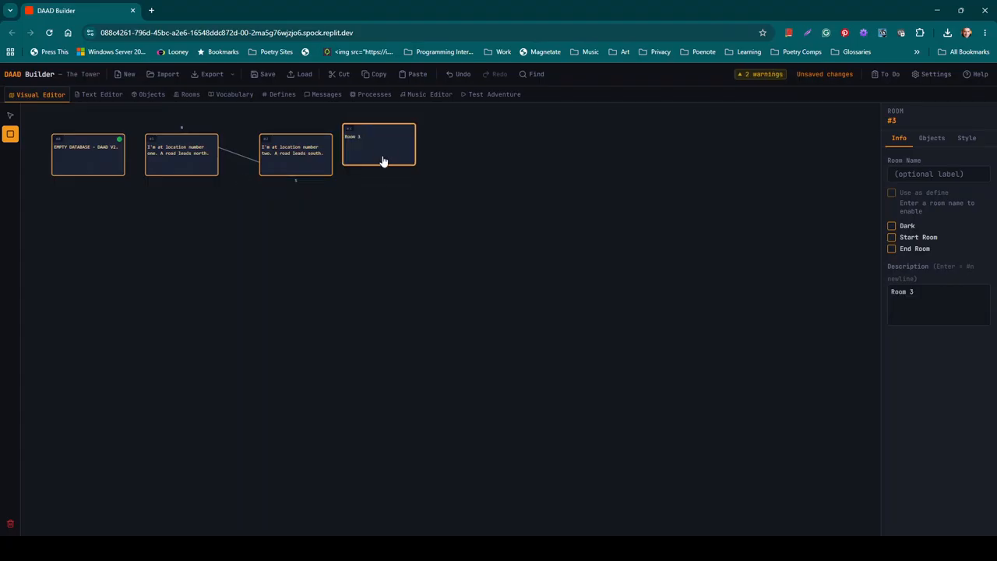
{"action": "left_click", "coordinate": [266, 228]}
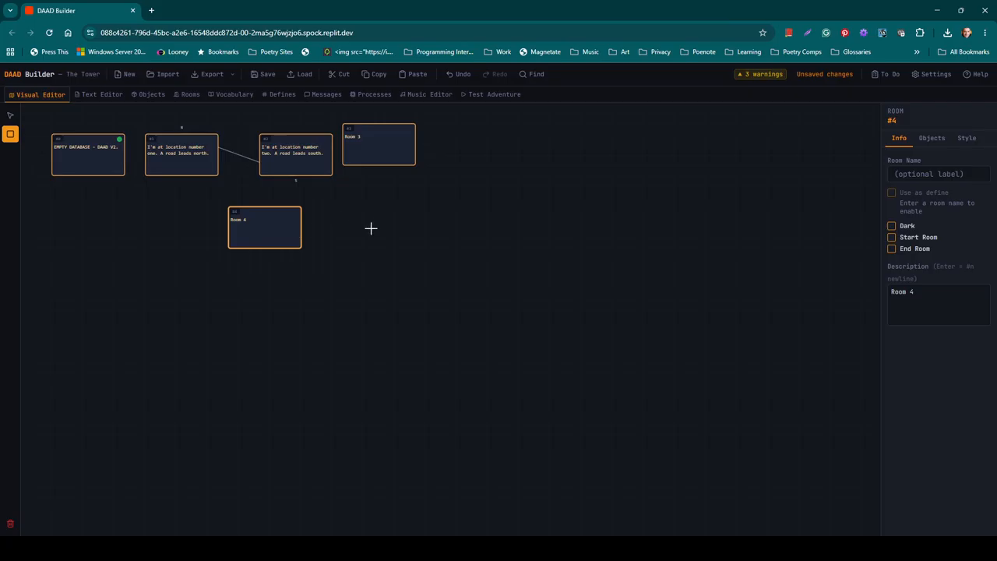
{"action": "left_click", "coordinate": [370, 227]}
{"action": "left_click", "coordinate": [379, 290]}
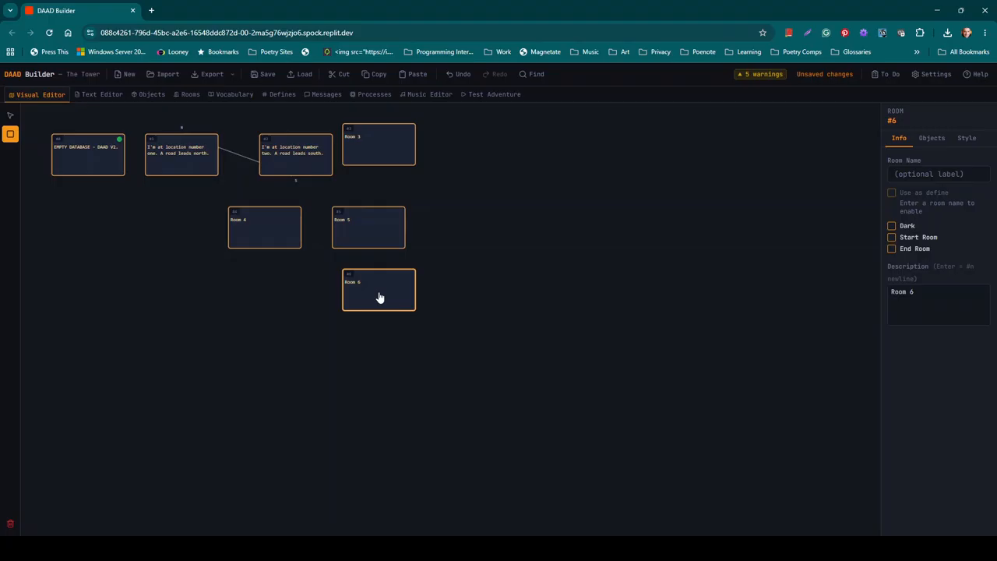
Align the rooms in a grid: room 3 east of room 2, rooms 4 and 5 beneath them, and room 6 below room 5.
{"action": "left_click", "coordinate": [11, 117]}
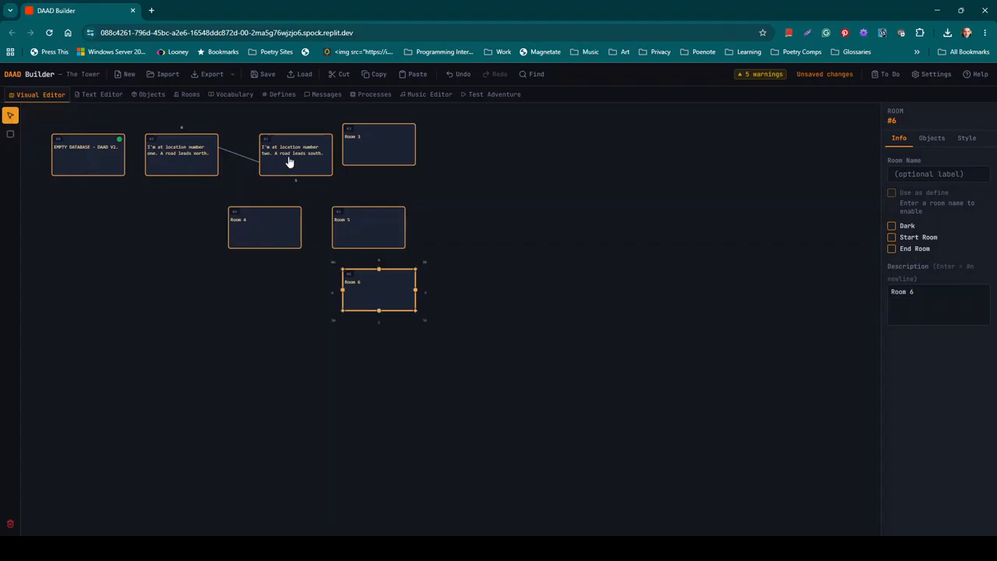
{"action": "left_click_drag", "start_coordinate": [289, 162], "coordinate": [279, 161]}
{"action": "left_click_drag", "start_coordinate": [361, 147], "coordinate": [371, 158]}
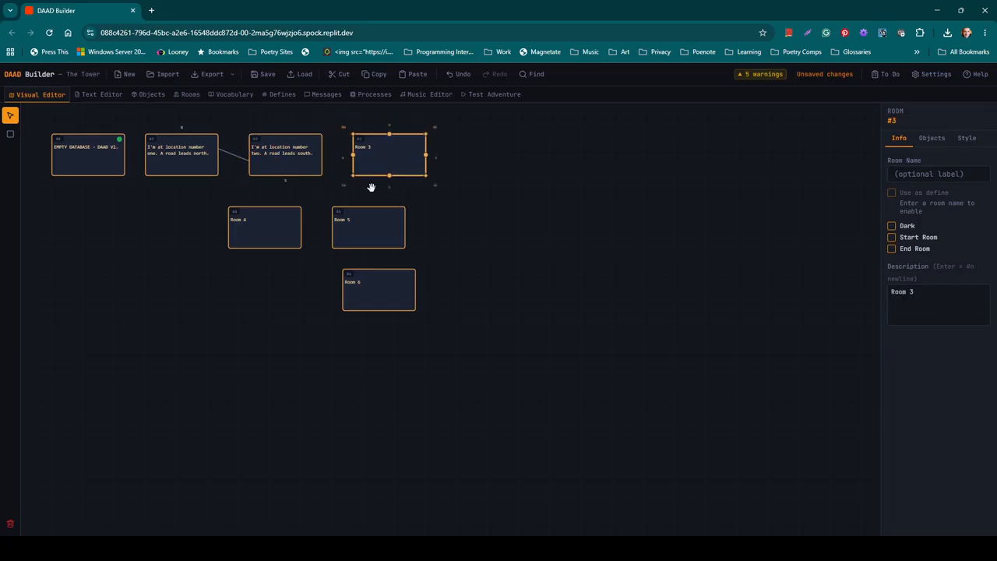
{"action": "left_click_drag", "start_coordinate": [378, 229], "coordinate": [397, 218]}
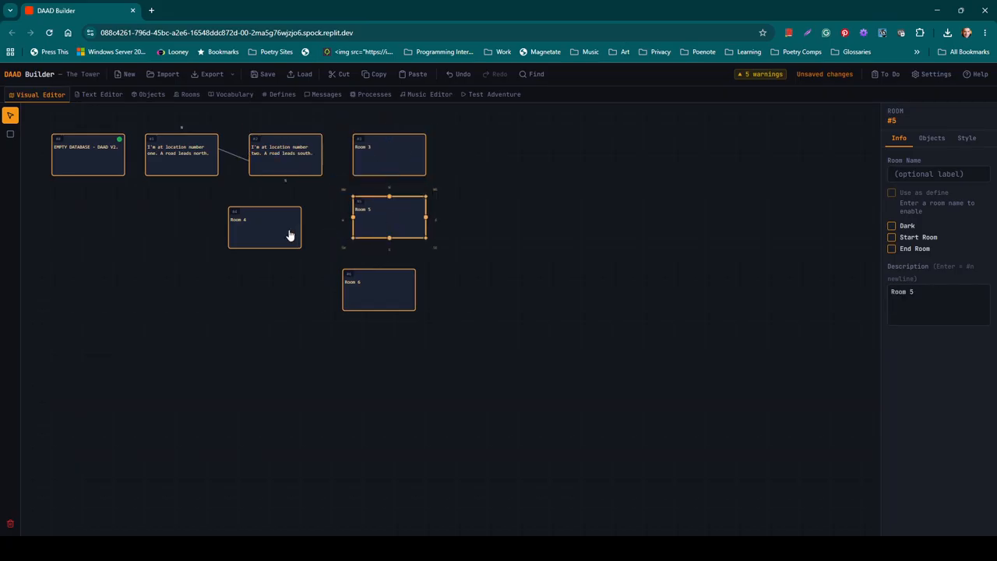
{"action": "left_click_drag", "start_coordinate": [287, 236], "coordinate": [308, 226]}
{"action": "left_click_drag", "start_coordinate": [368, 285], "coordinate": [378, 275]}
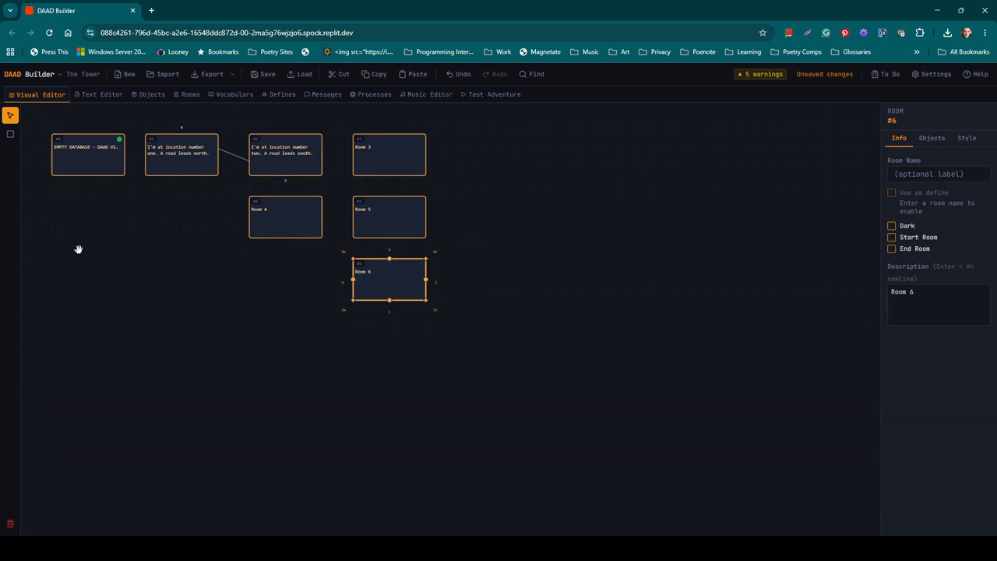
Replace the connector between rooms 1 and 2 with an east–west link, and connect room 2's east side to room 3's west side.
{"action": "left_click", "coordinate": [237, 158]}
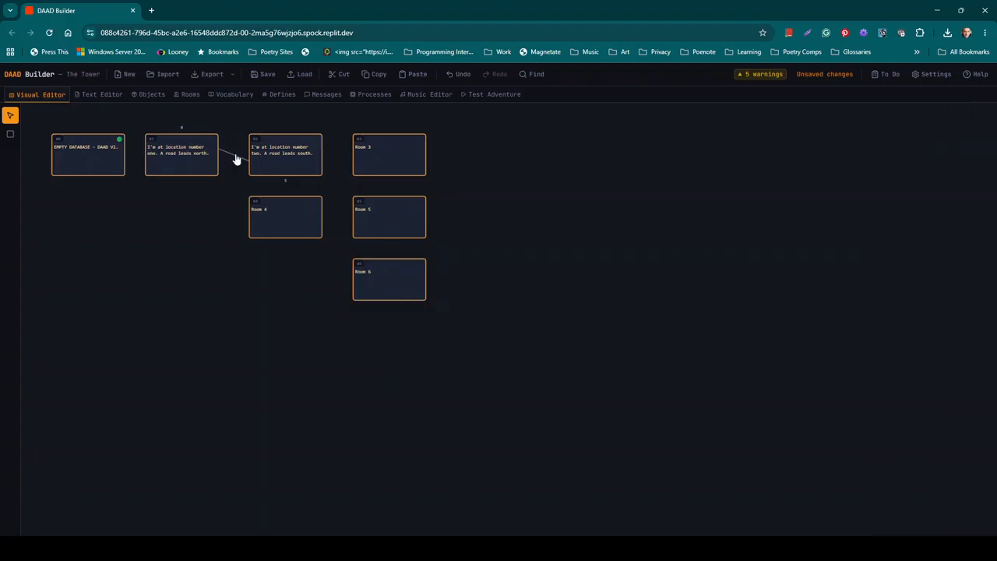
{"action": "key", "text": "Delete"}
{"action": "left_click", "coordinate": [196, 160]}
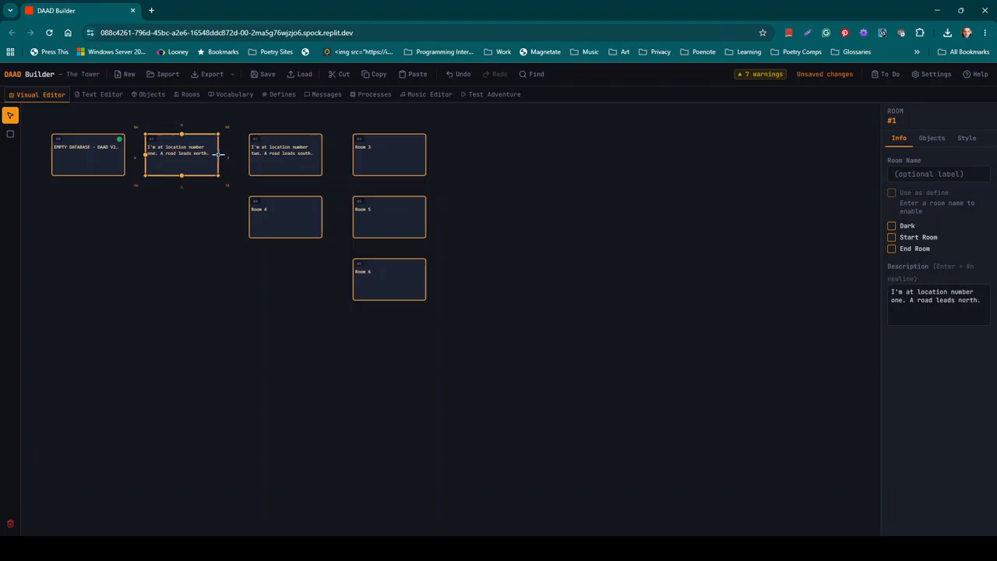
{"action": "left_click_drag", "start_coordinate": [219, 154], "coordinate": [250, 155]}
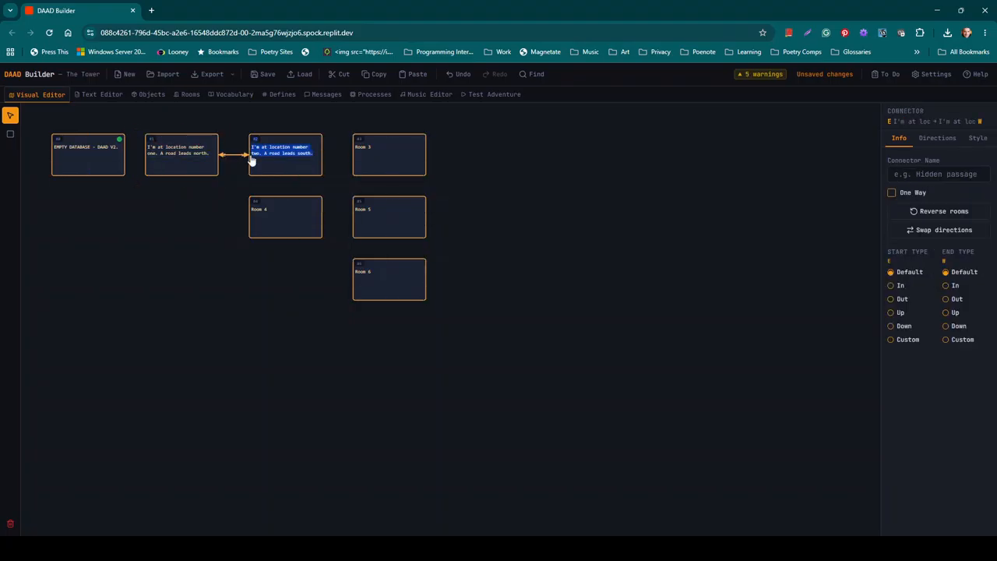
{"action": "left_click", "coordinate": [320, 154]}
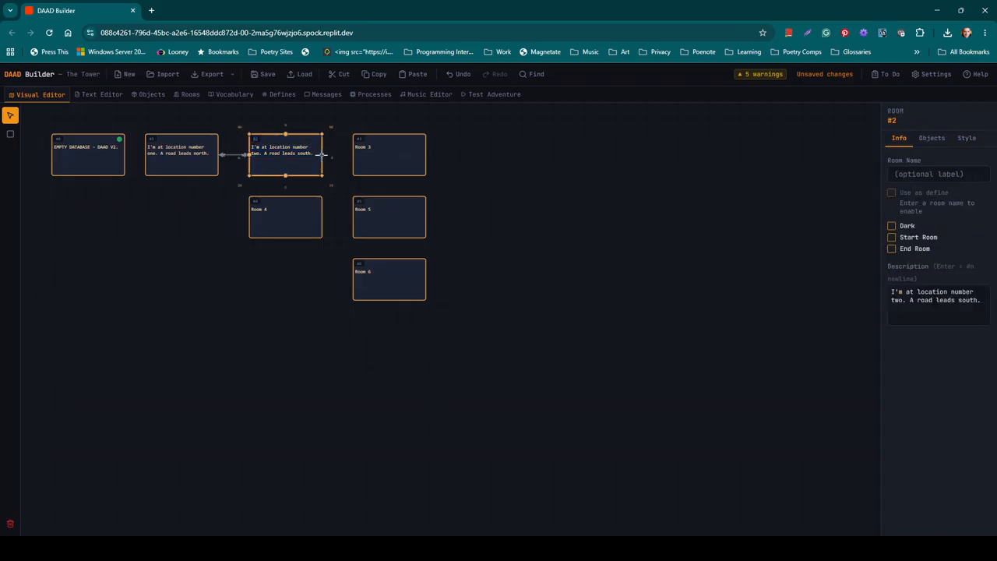
{"action": "left_click_drag", "start_coordinate": [322, 155], "coordinate": [354, 155]}
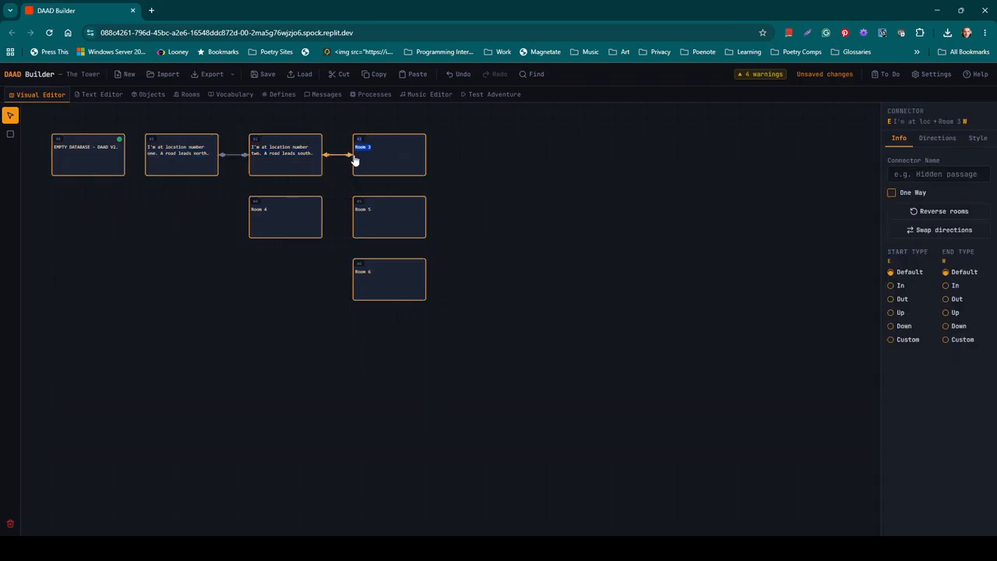
Connect room 4's east side to room 5's west side and make that connector one-way.
{"action": "left_click", "coordinate": [293, 227]}
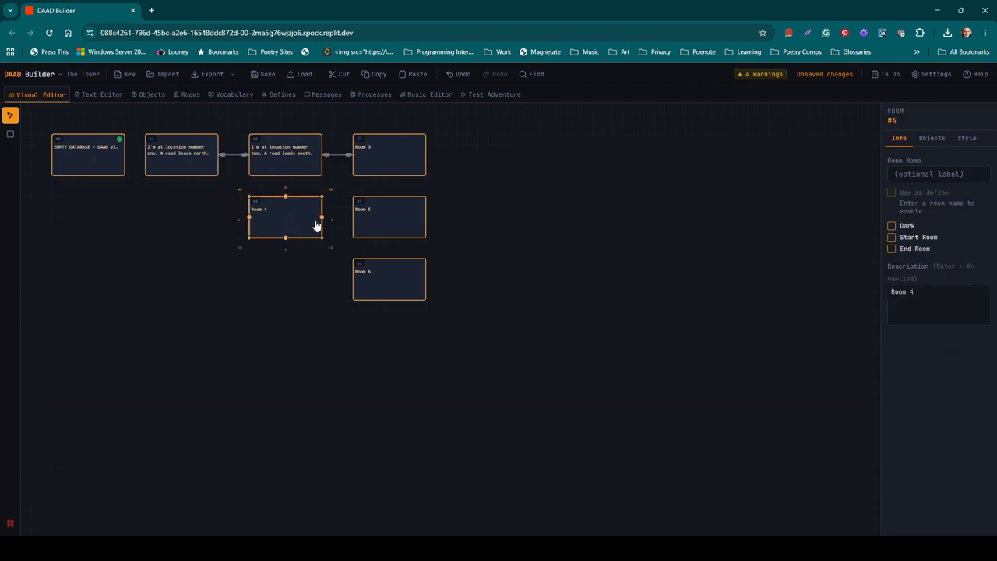
{"action": "left_click_drag", "start_coordinate": [320, 216], "coordinate": [355, 224]}
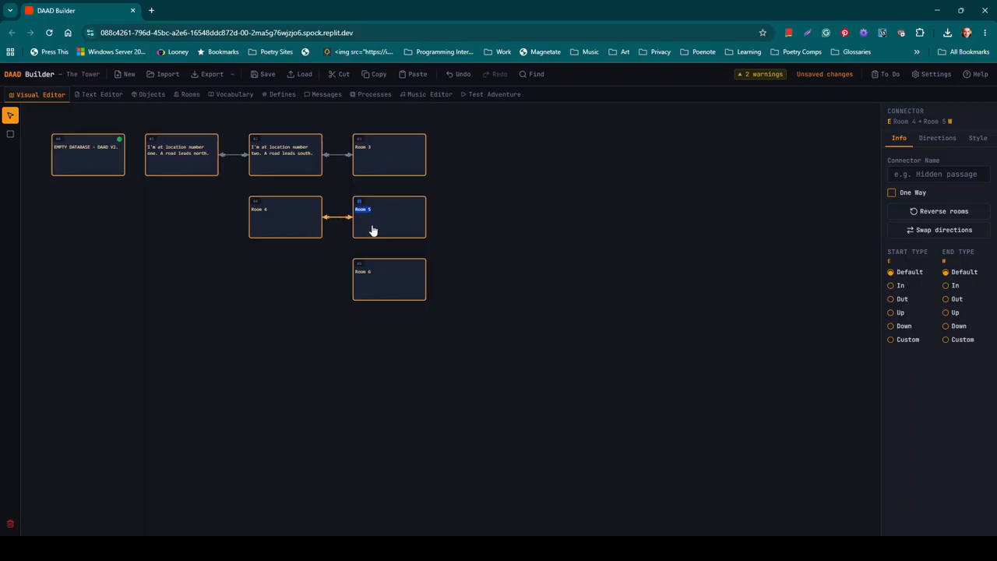
{"action": "left_click", "coordinate": [892, 194]}
Connect room 3's south side to room 5, and room 5's south side to room 6.
{"action": "left_click", "coordinate": [390, 170]}
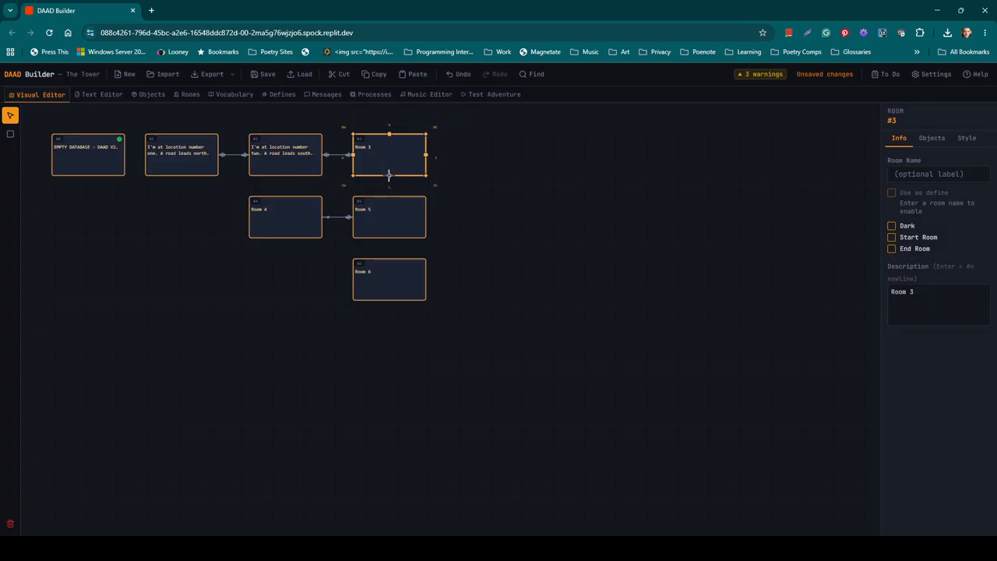
{"action": "left_click_drag", "start_coordinate": [388, 175], "coordinate": [389, 256]}
{"action": "left_click", "coordinate": [388, 237]}
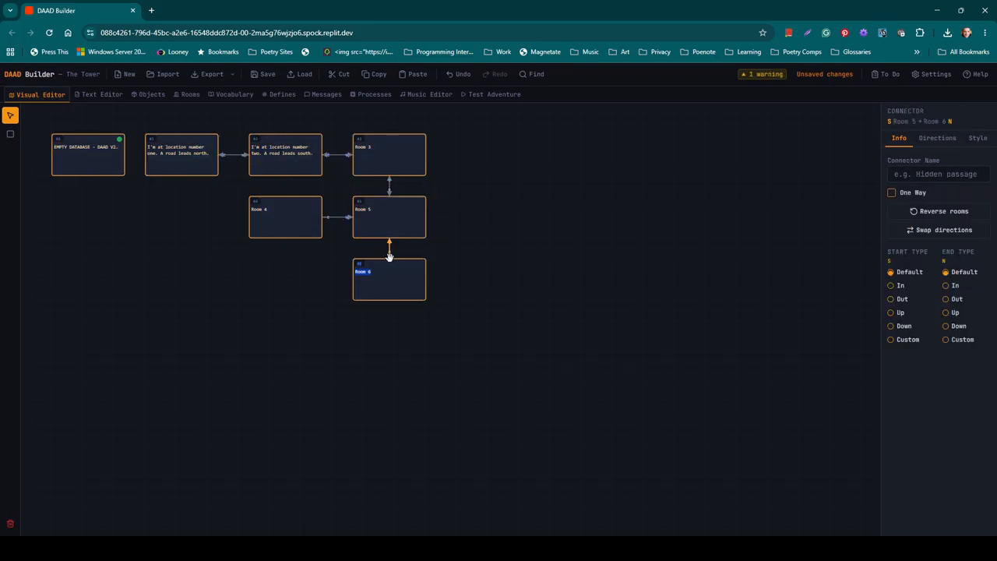
Set the room 3–5 and room 5–6 connectors to start type Up and end type Down.
{"action": "left_click", "coordinate": [389, 186]}
{"action": "left_click", "coordinate": [891, 312]}
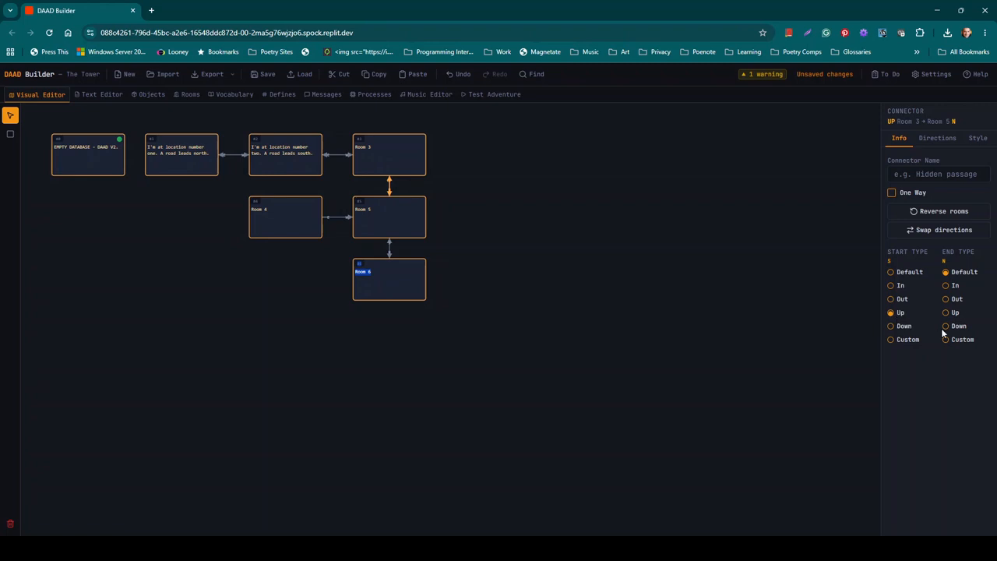
{"action": "left_click", "coordinate": [945, 326]}
{"action": "left_click", "coordinate": [390, 250]}
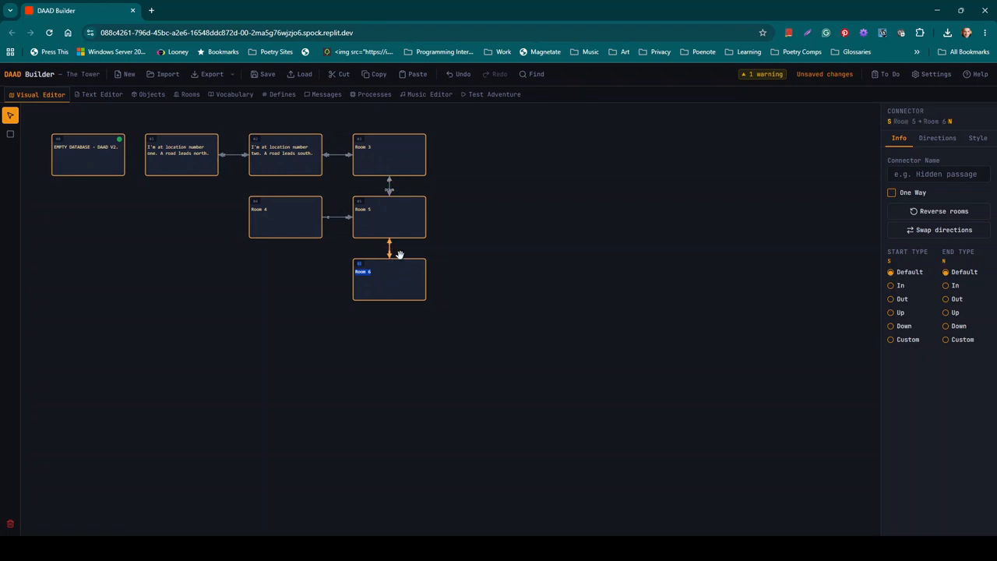
{"action": "left_click", "coordinate": [891, 312]}
{"action": "left_click", "coordinate": [945, 326]}
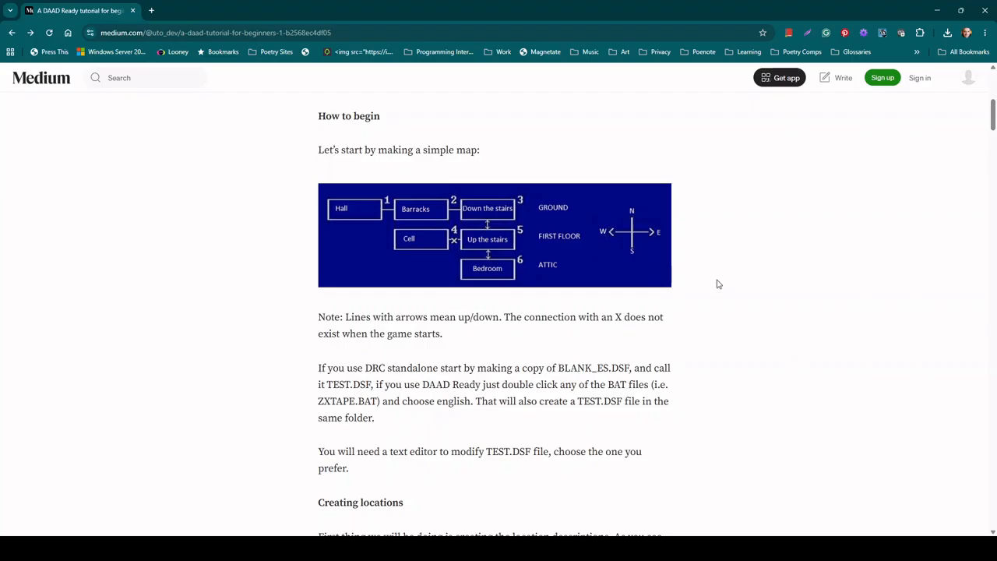
Read the tutorial's Creating locations section, examining the location labels and the /LTX description texts, especially the /0 title text.
{"action": "scroll", "coordinate": [719, 284], "scroll_direction": "down", "scroll_amount": 2}
{"action": "scroll", "coordinate": [720, 288], "scroll_direction": "down", "scroll_amount": 1}
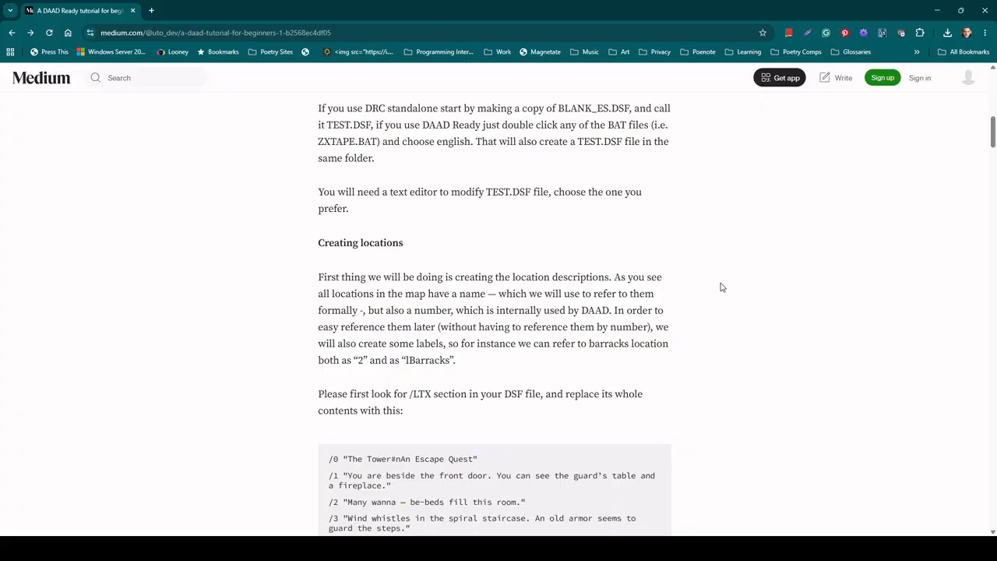
{"action": "scroll", "coordinate": [720, 287], "scroll_direction": "down", "scroll_amount": 2}
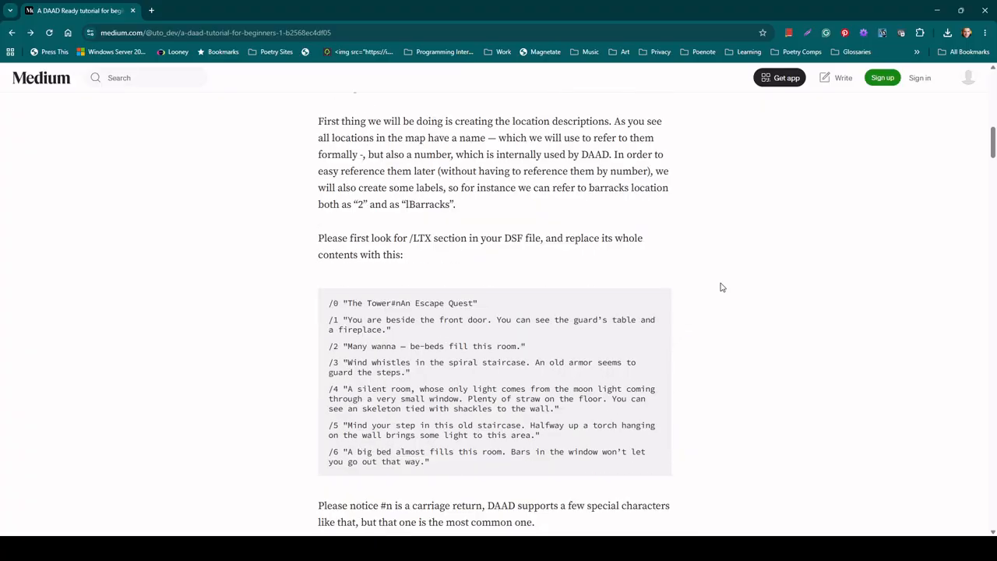
{"action": "scroll", "coordinate": [721, 287], "scroll_direction": "down", "scroll_amount": 1}
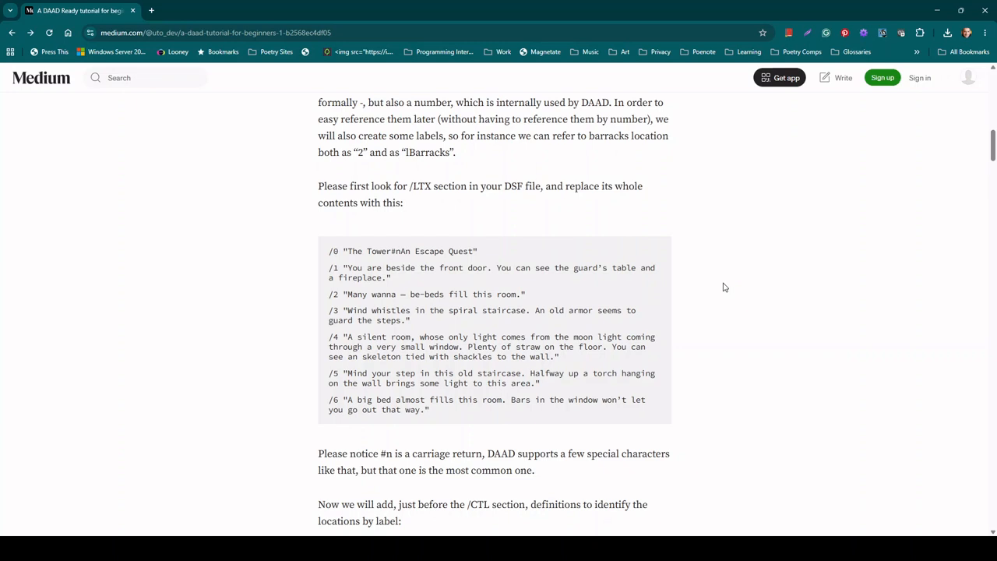
{"action": "double_click", "coordinate": [406, 152]}
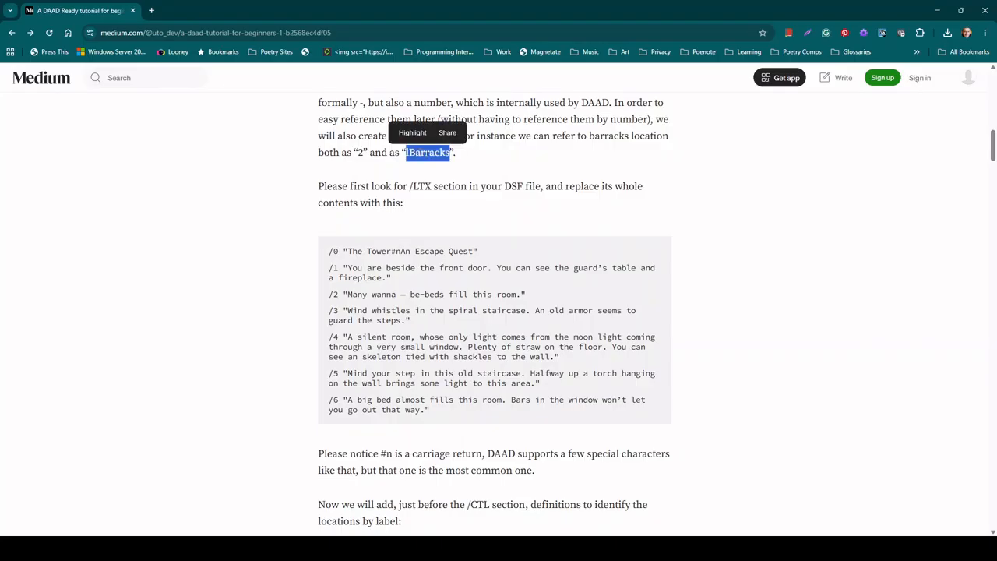
{"action": "left_click", "coordinate": [478, 162]}
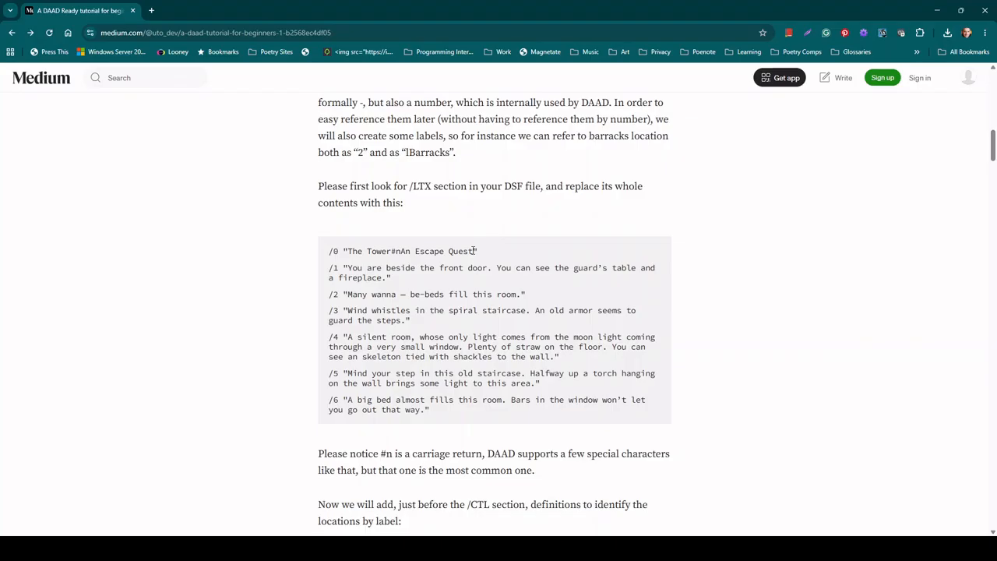
{"action": "left_click_drag", "start_coordinate": [473, 251], "coordinate": [349, 255]}
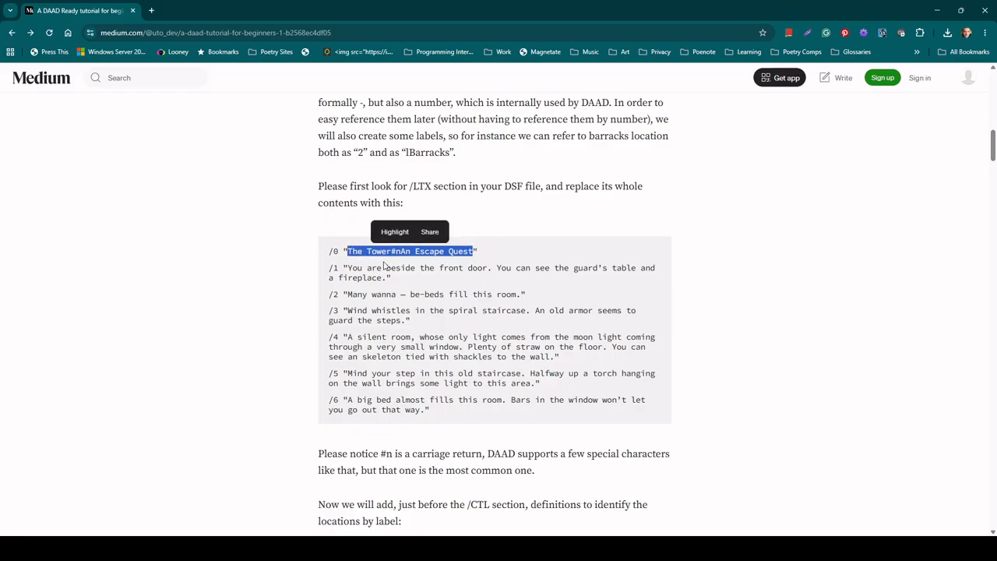
Switch back to DAAD Builder and replace room 1's description with "The Tower" and "An Escape Quest" on two lines.
{"action": "key", "text": "alt+Tab"}
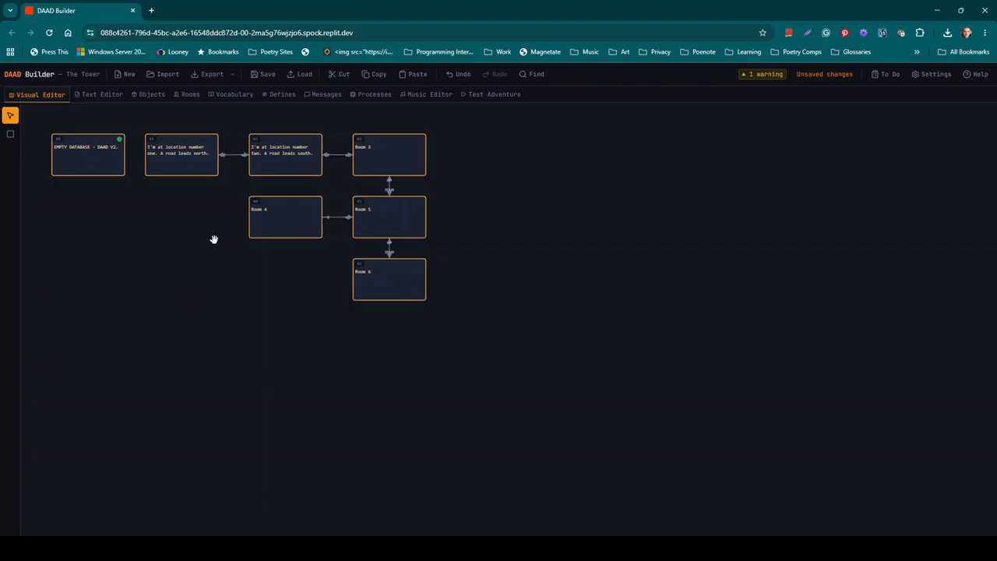
{"action": "left_click", "coordinate": [191, 93]}
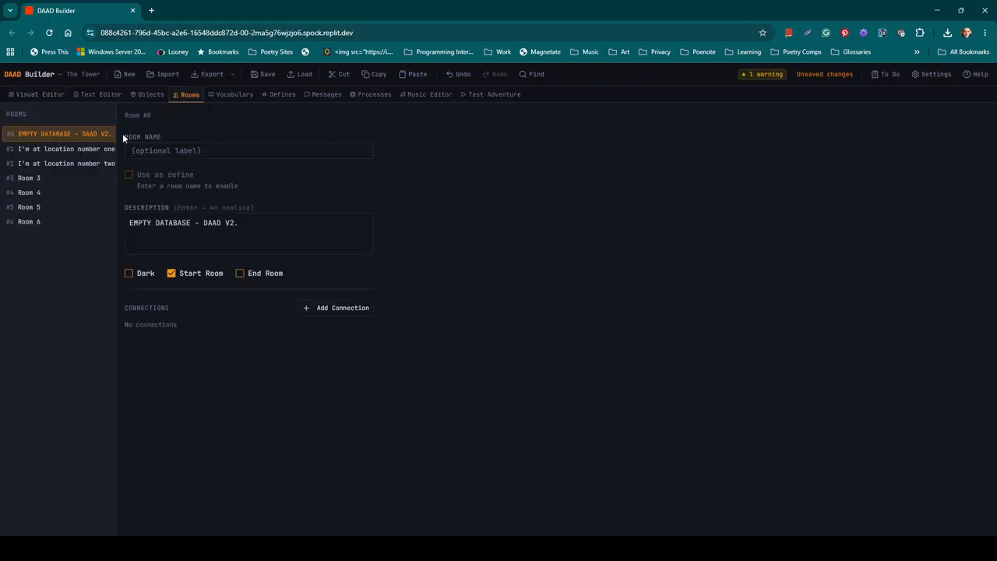
{"action": "left_click", "coordinate": [73, 146]}
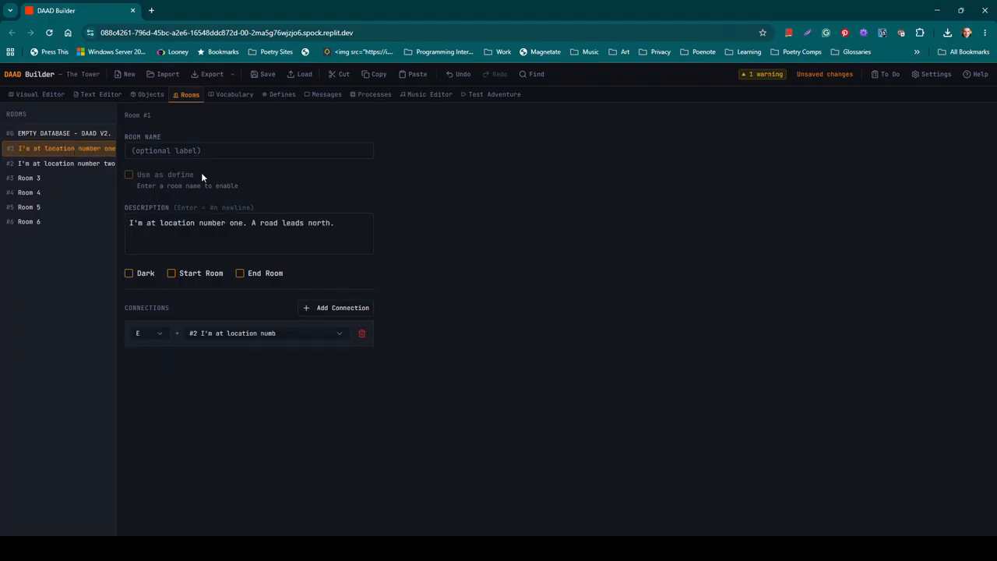
{"action": "left_click_drag", "start_coordinate": [340, 224], "coordinate": [115, 220]}
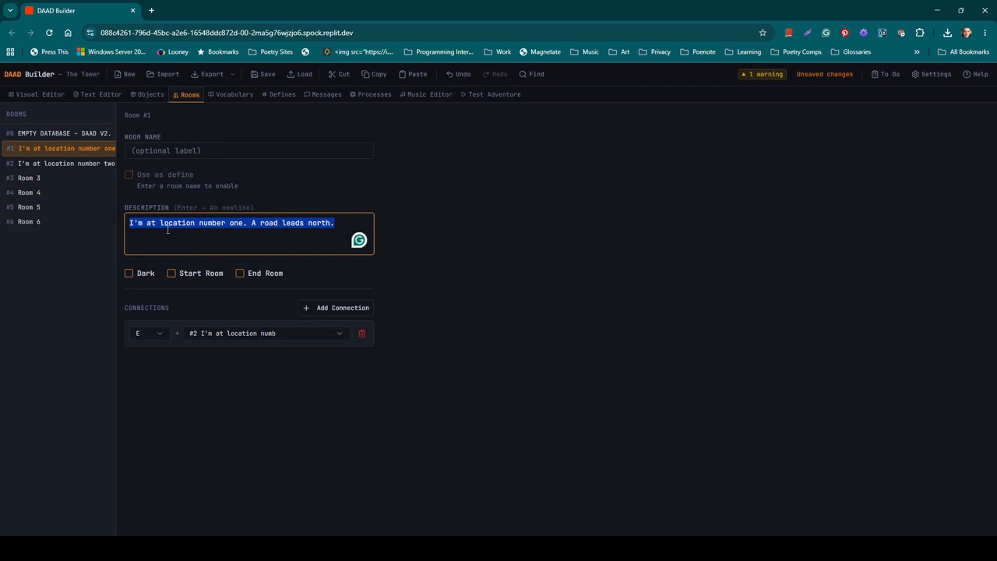
{"action": "type", "text": "The Tower An Escape Quest"}
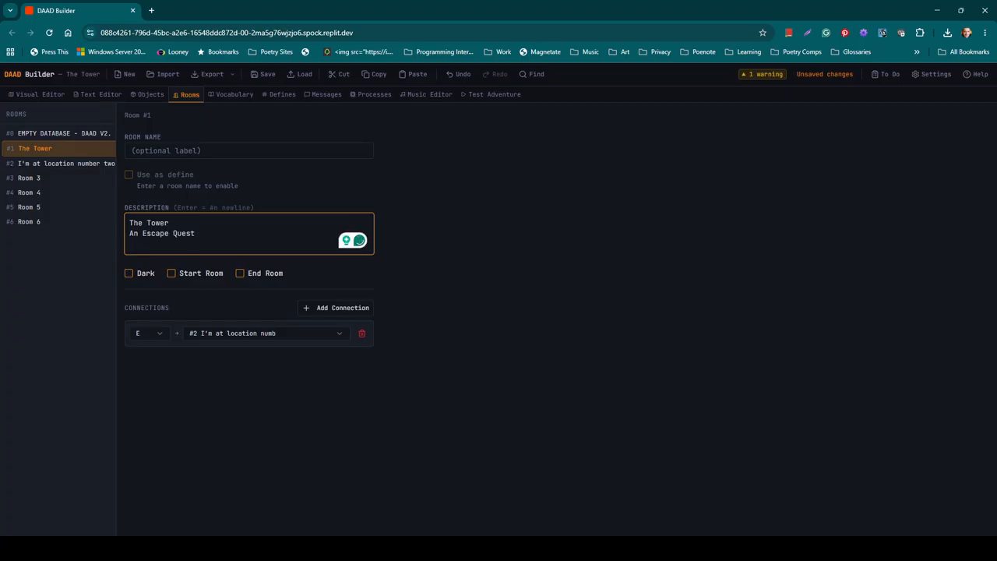
Compare room 1's description with the tutorial's location texts and check the numbered entries in DAAD Builder's /LTX source section.
{"action": "key", "text": "alt+Tab"}
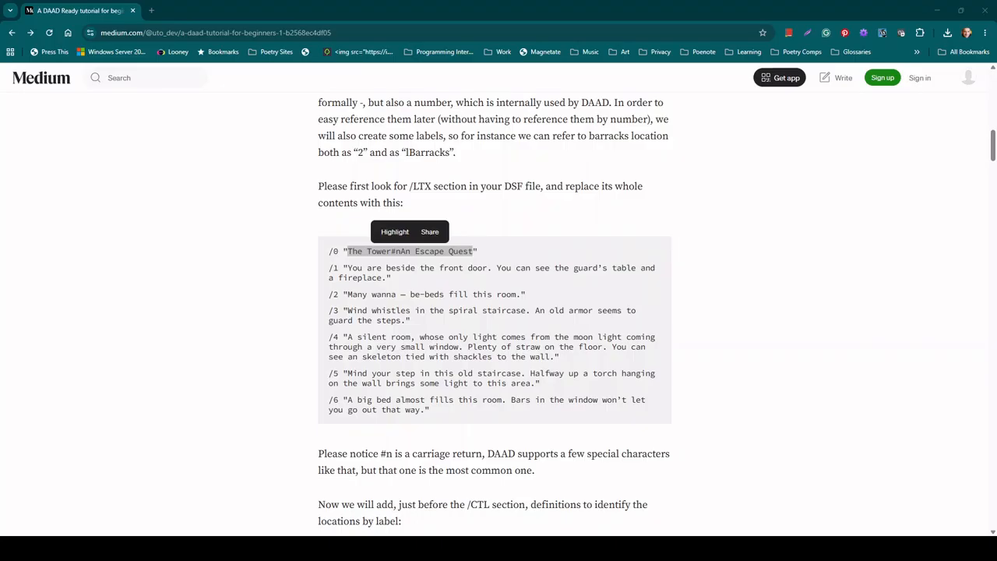
{"action": "key", "text": "alt+Tab"}
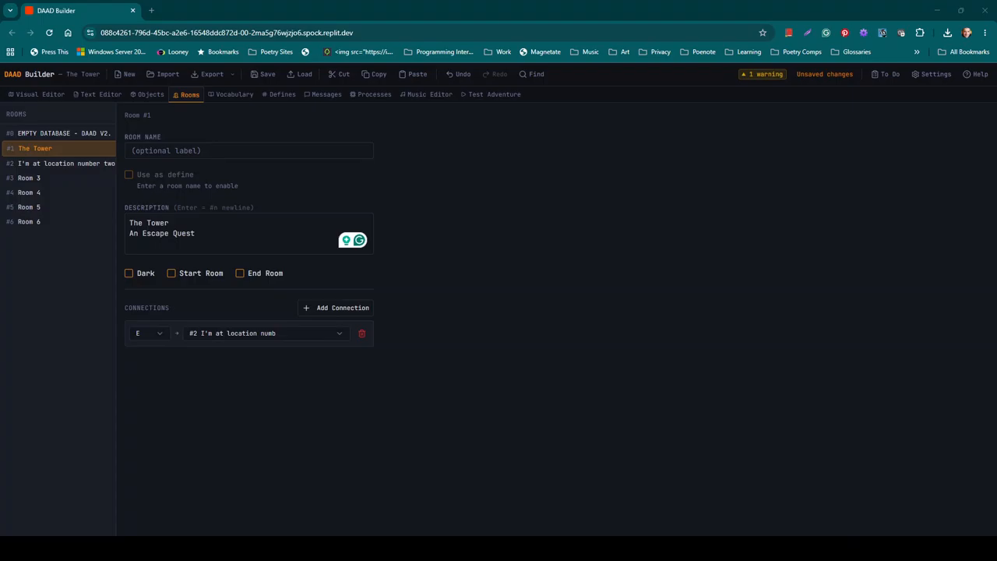
{"action": "left_click", "coordinate": [209, 235]}
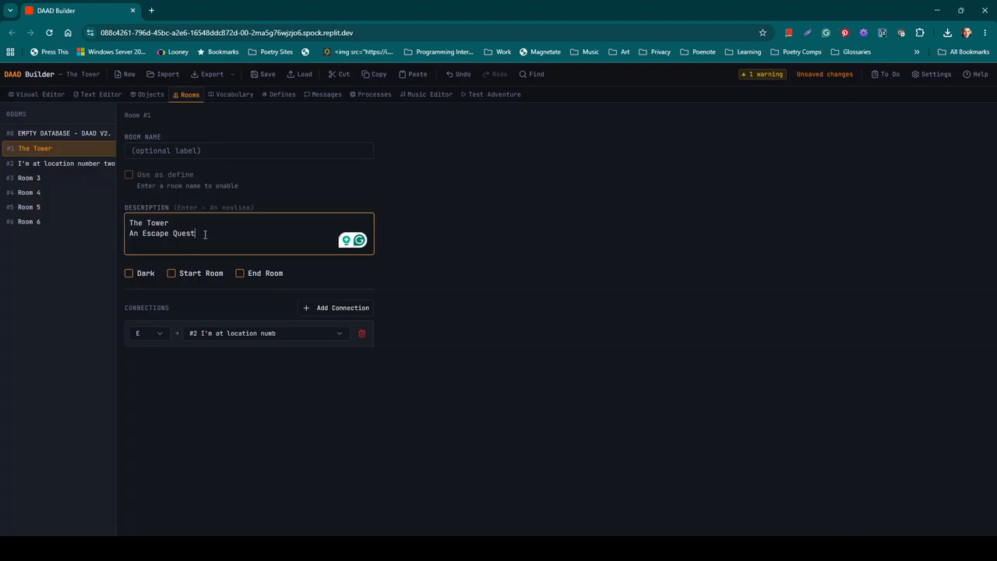
{"action": "left_click", "coordinate": [94, 95]}
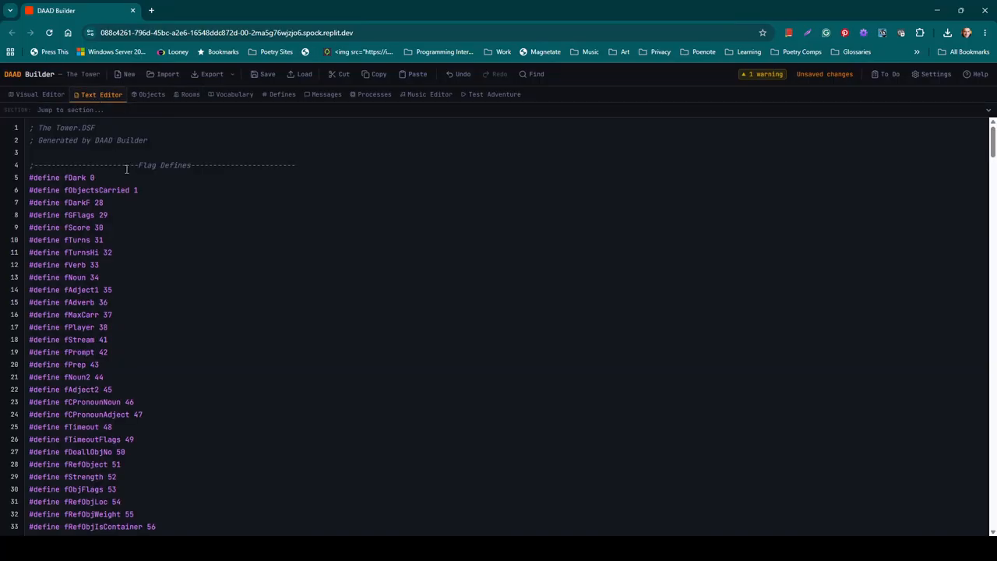
{"action": "left_click", "coordinate": [69, 191]}
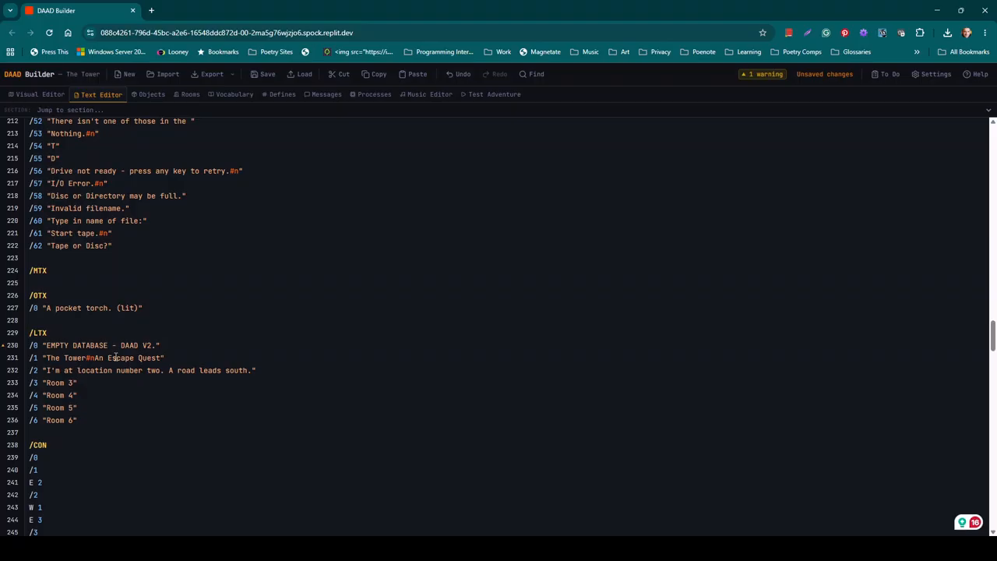
Replace the descriptions of rooms 0 to 6 with the tutorial's location texts, starting with "The Tower" and "An Escape Quest" for room 0.
{"action": "left_click", "coordinate": [187, 96]}
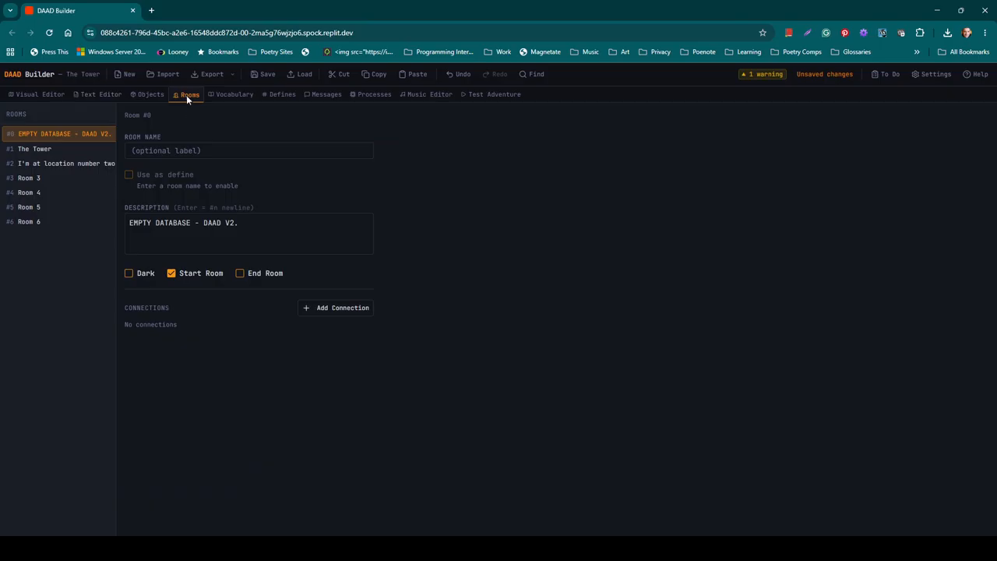
{"action": "left_click", "coordinate": [250, 227]}
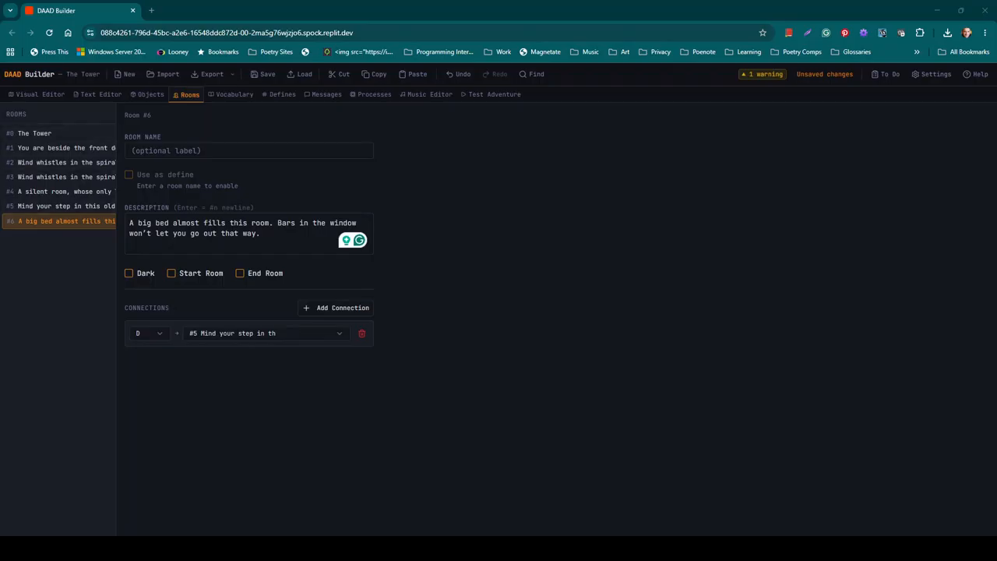
Switch to the DAAD Ready tutorial and read the location label definitions, marking the Intro name in the first define.
{"action": "key", "text": "alt+Tab"}
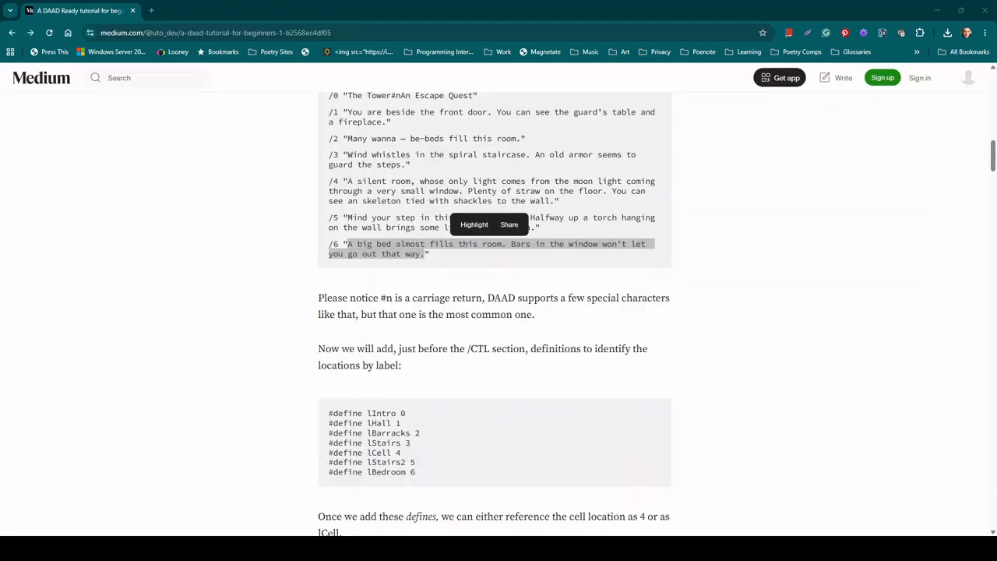
{"action": "left_click", "coordinate": [697, 334]}
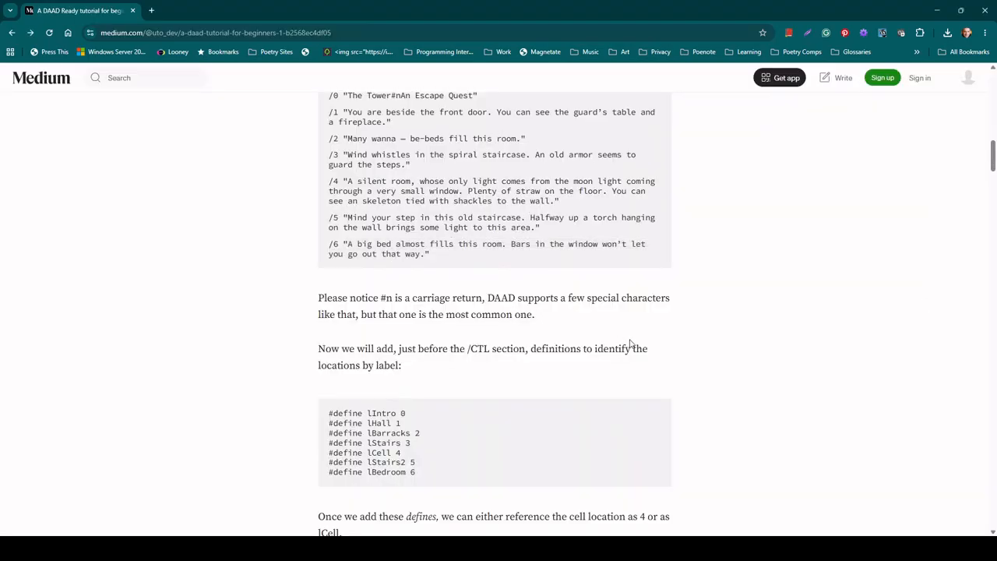
{"action": "scroll", "coordinate": [631, 343], "scroll_direction": "down", "scroll_amount": 1}
{"action": "scroll", "coordinate": [631, 344], "scroll_direction": "down", "scroll_amount": 1}
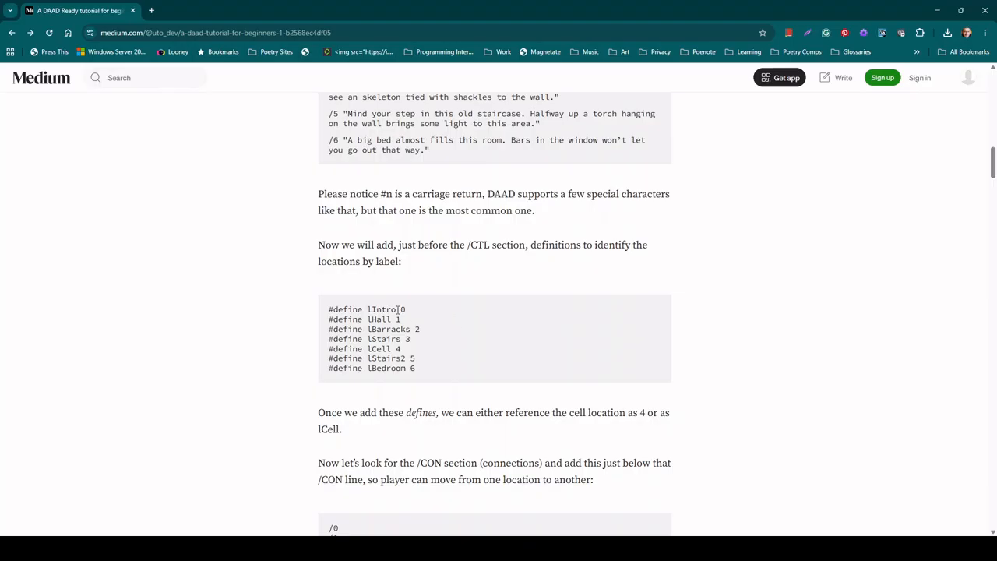
{"action": "left_click_drag", "start_coordinate": [398, 309], "coordinate": [373, 311]}
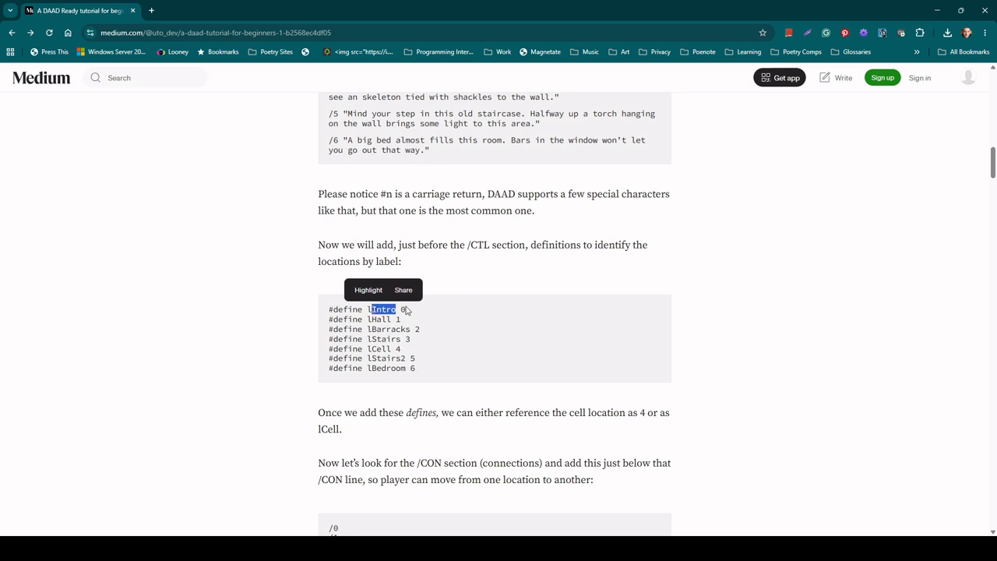
Switch back to DAAD Builder, name room 0 "Intro" and enable using its name as a define.
{"action": "key", "text": "alt+Tab"}
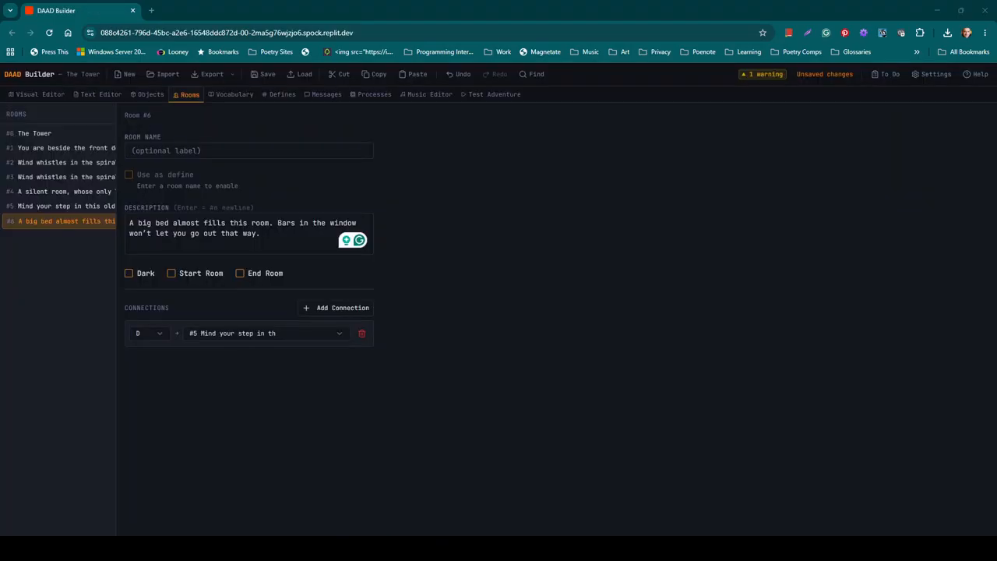
{"action": "left_click", "coordinate": [41, 134]}
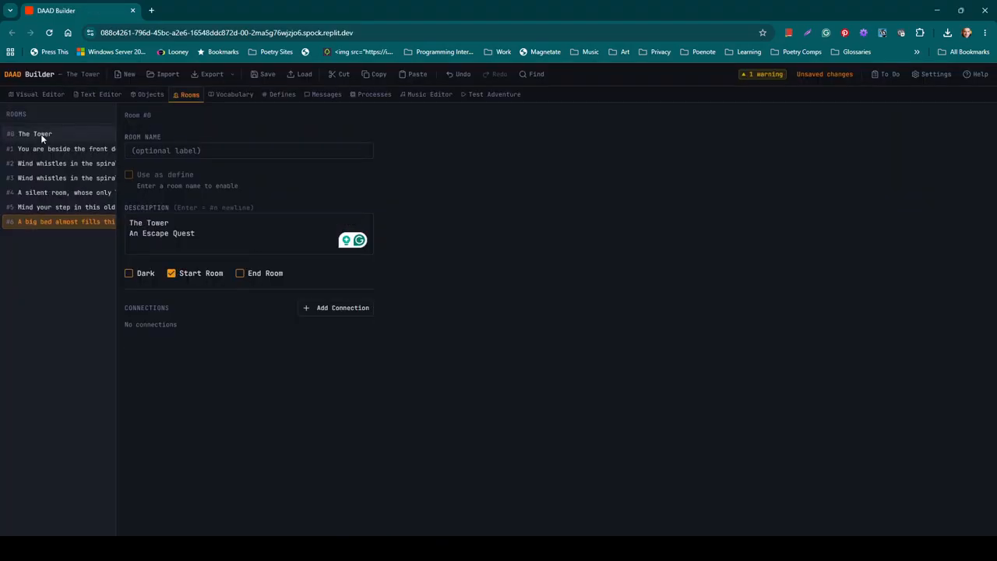
{"action": "left_click", "coordinate": [214, 150]}
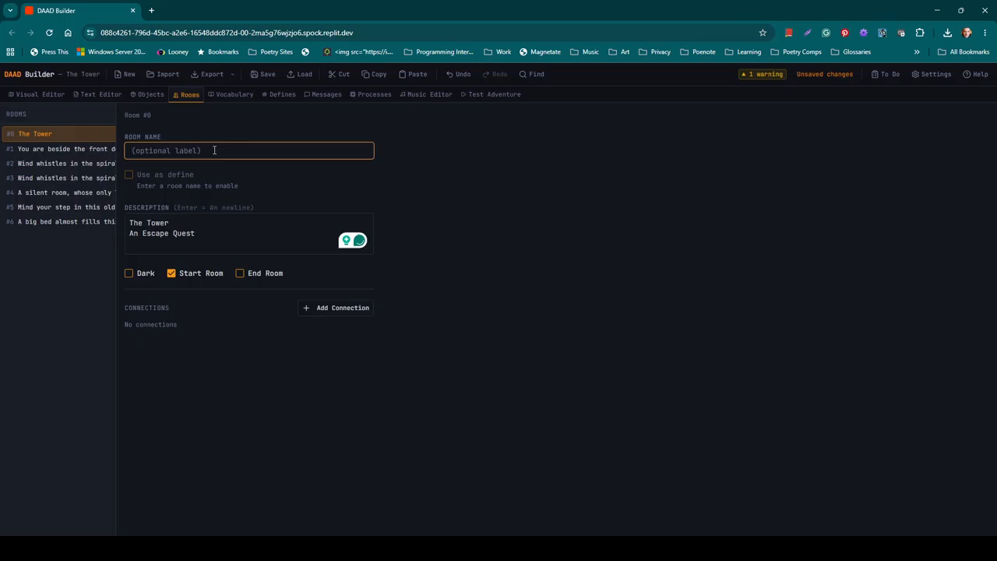
{"action": "type", "text": "Intro"}
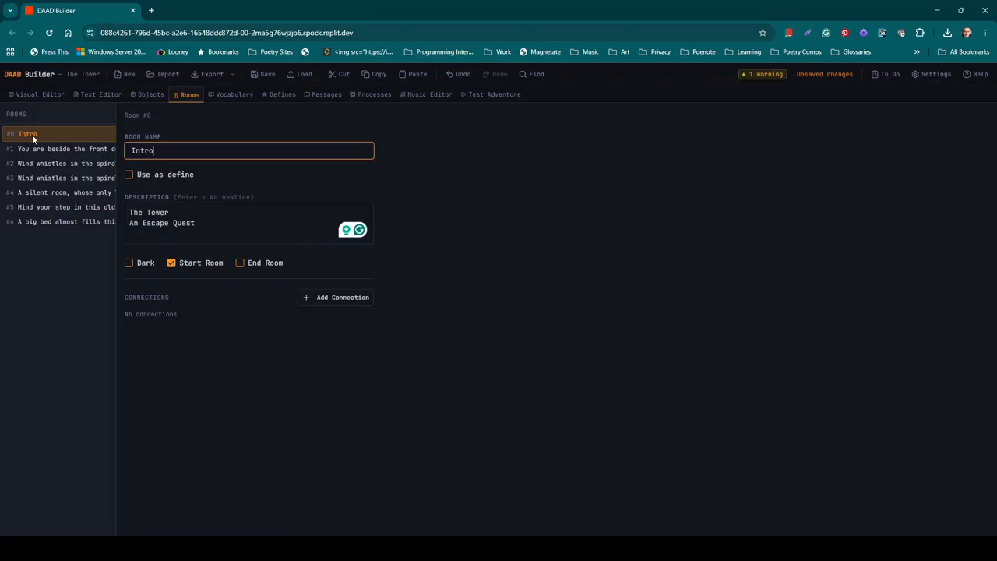
{"action": "left_click", "coordinate": [128, 174]}
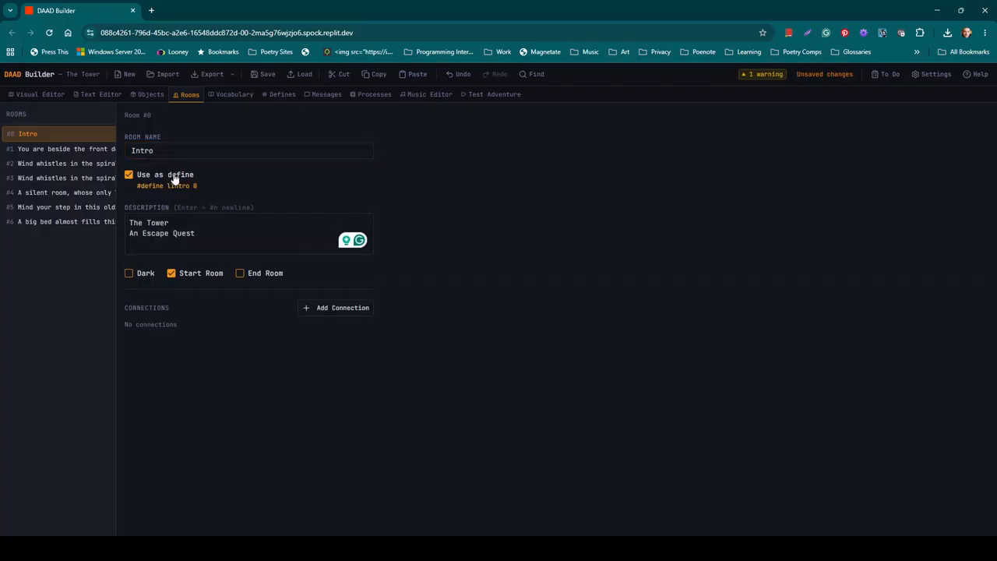
Check the Location Defines section of the source text for the Intro room's define.
{"action": "left_click", "coordinate": [102, 93]}
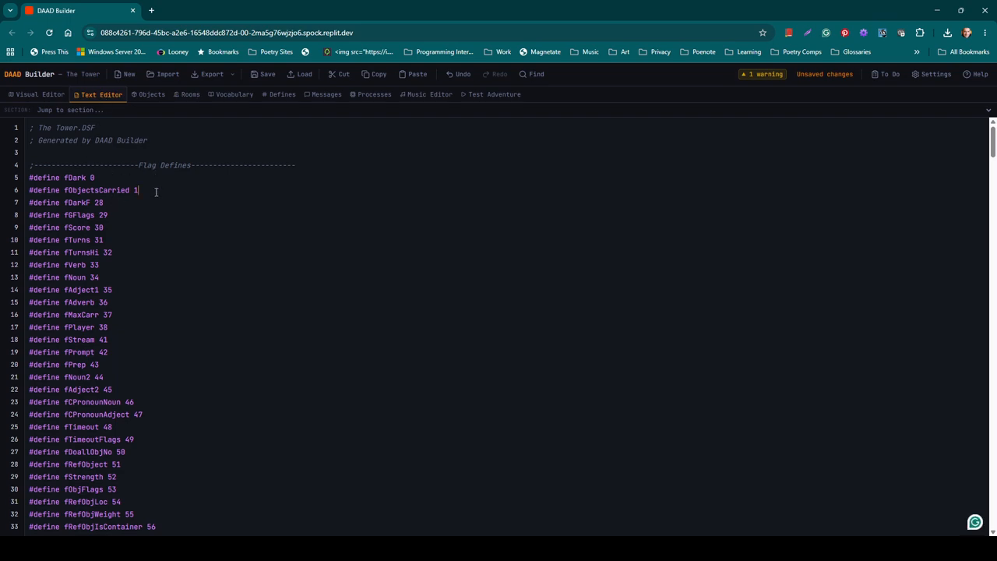
{"action": "scroll", "coordinate": [156, 192], "scroll_direction": "down", "scroll_amount": 5}
{"action": "scroll", "coordinate": [172, 281], "scroll_direction": "down", "scroll_amount": 5}
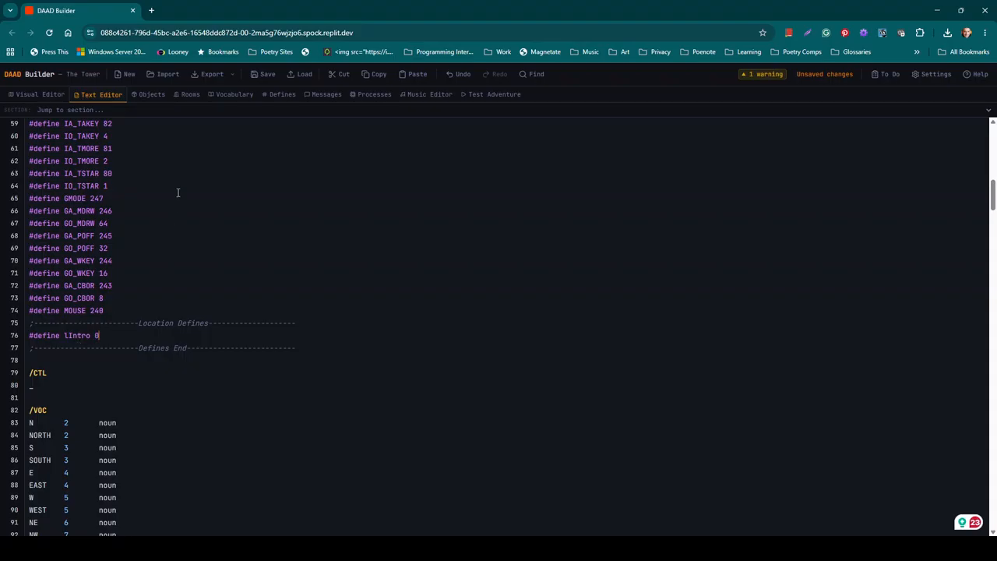
Name rooms 1 to 6 Hall, Barracks, Stairs, Cell, Stairs2 and Bedroom, use each as a define, and check their defines in the source text.
{"action": "left_click", "coordinate": [154, 95]}
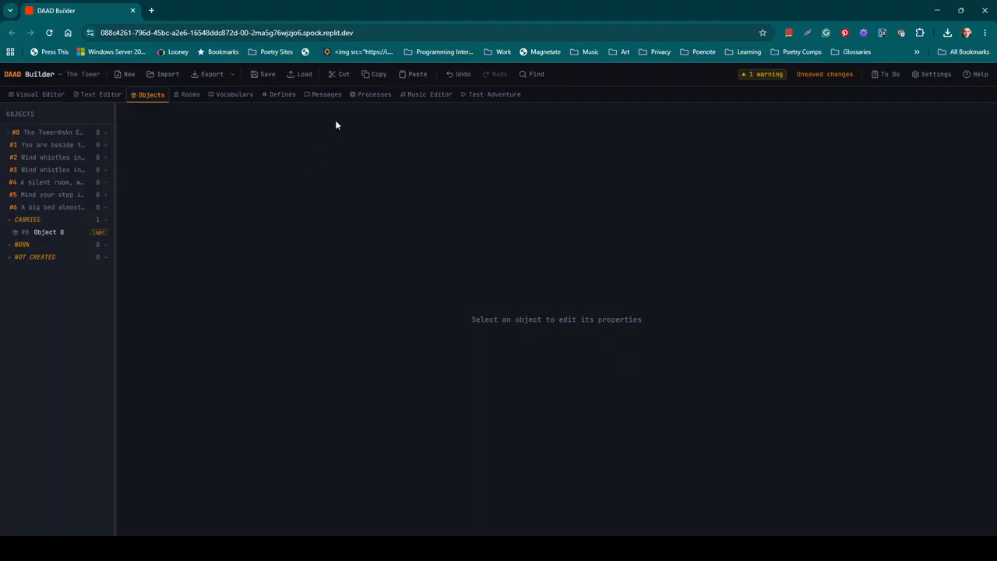
{"action": "left_click", "coordinate": [185, 95]}
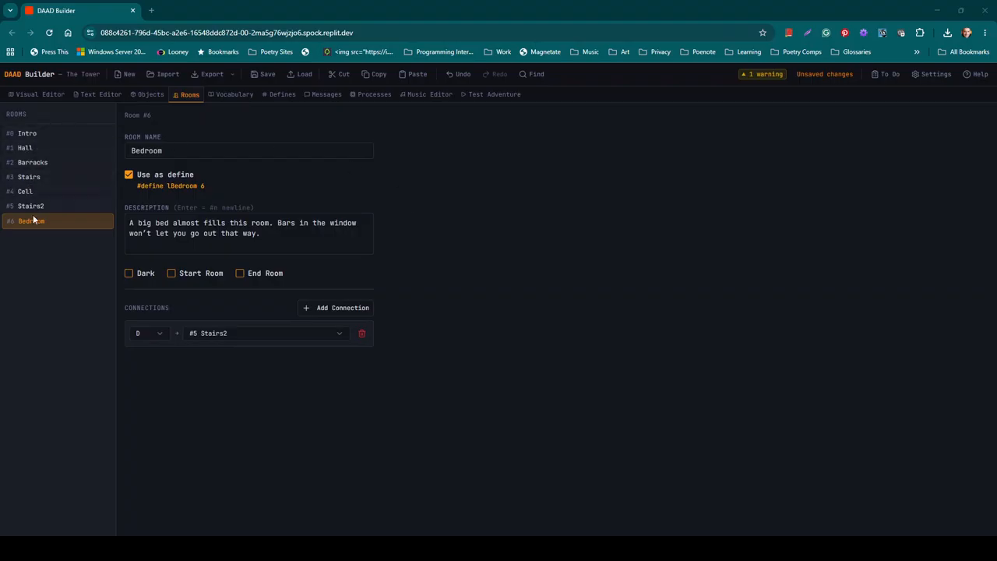
{"action": "left_click", "coordinate": [99, 95]}
{"action": "scroll", "coordinate": [148, 237], "scroll_direction": "down", "scroll_amount": 10}
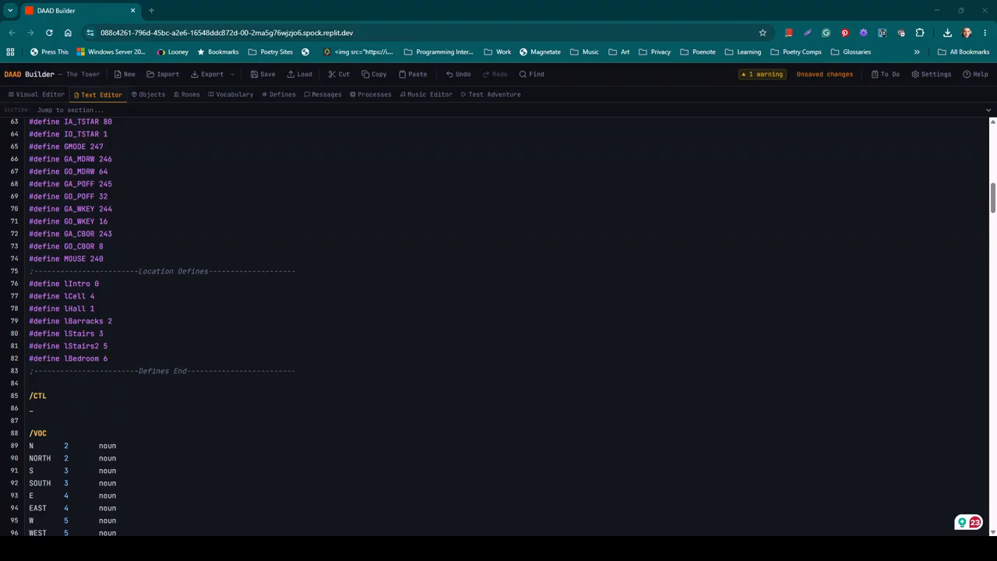
Switch to the DAAD Ready tutorial and read the /CON connections listing, its explanation and the Testing section.
{"action": "key", "text": "alt+Tab"}
{"action": "left_click", "coordinate": [872, 295]}
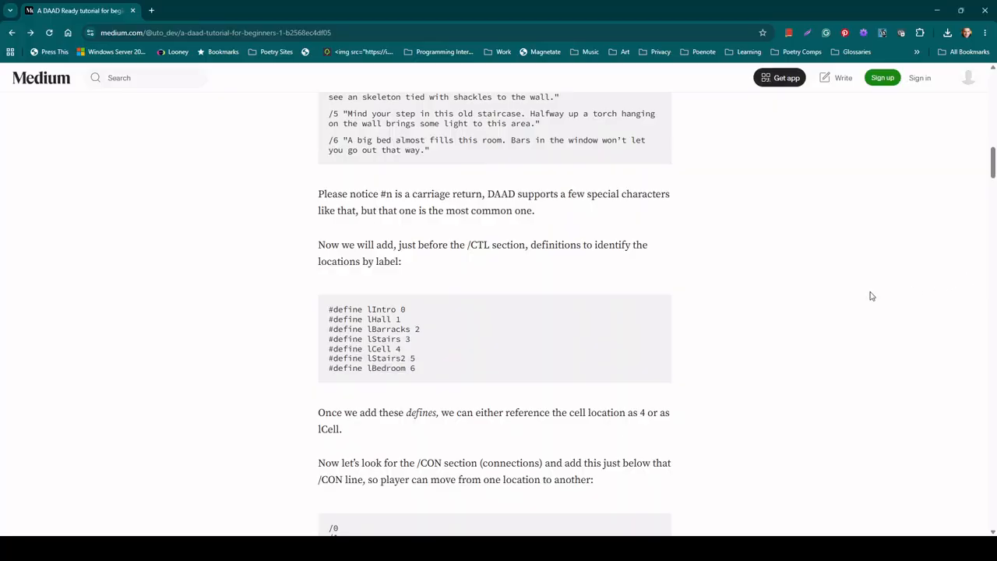
{"action": "scroll", "coordinate": [693, 320], "scroll_direction": "down", "scroll_amount": 3}
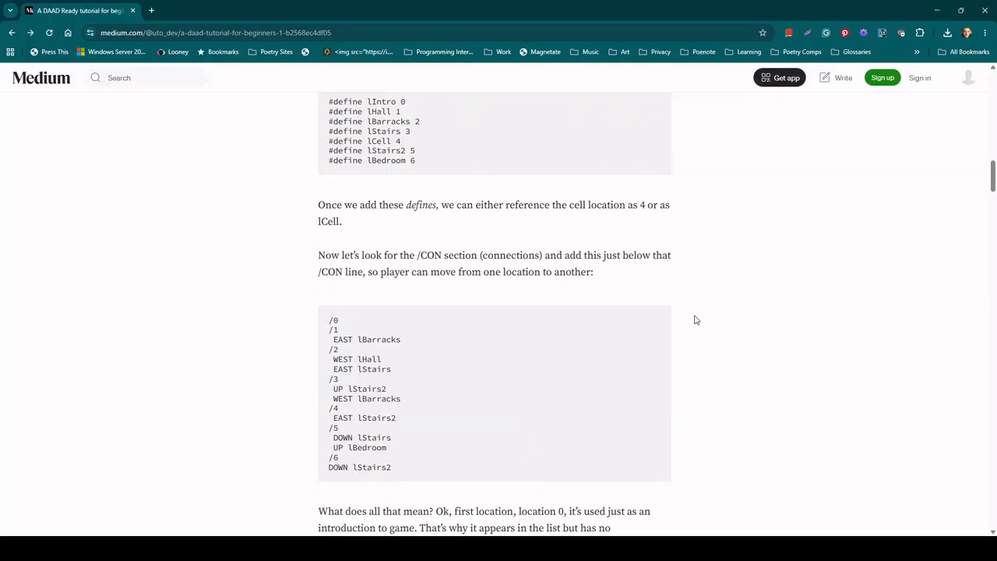
{"action": "scroll", "coordinate": [696, 320], "scroll_direction": "down", "scroll_amount": 1}
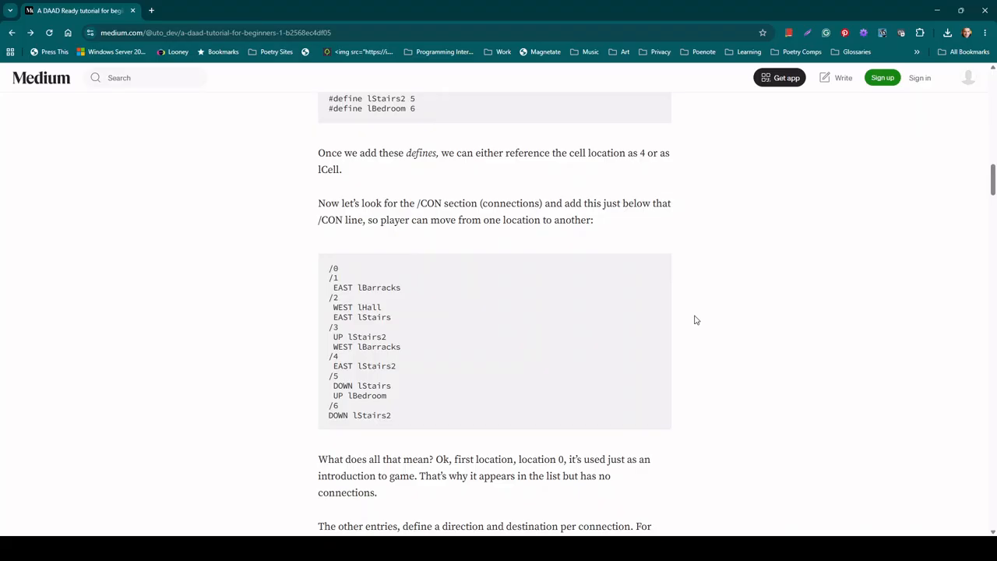
{"action": "scroll", "coordinate": [696, 320], "scroll_direction": "down", "scroll_amount": 5}
{"action": "scroll", "coordinate": [696, 319], "scroll_direction": "down", "scroll_amount": 6}
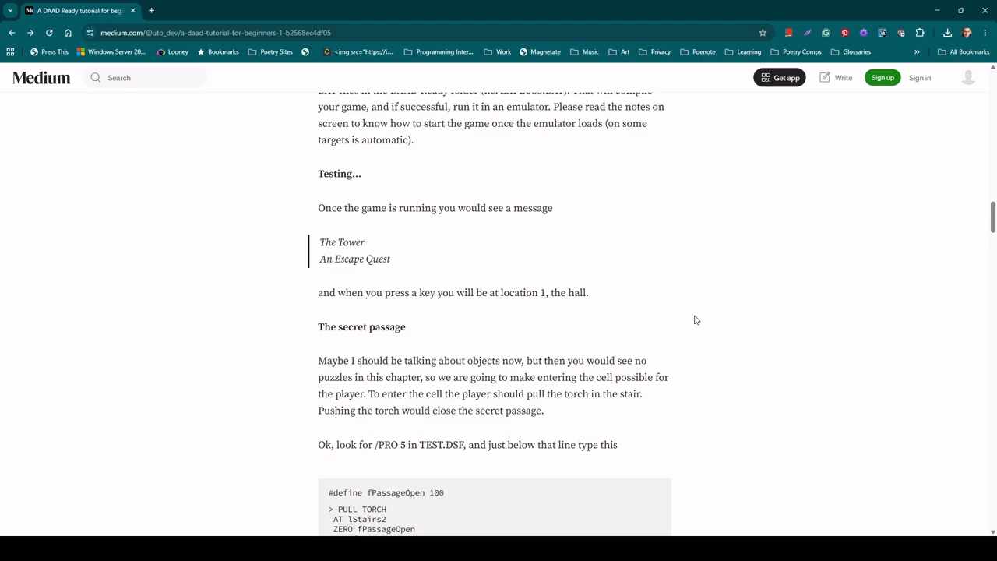
{"action": "scroll", "coordinate": [696, 320], "scroll_direction": "up", "scroll_amount": 1}
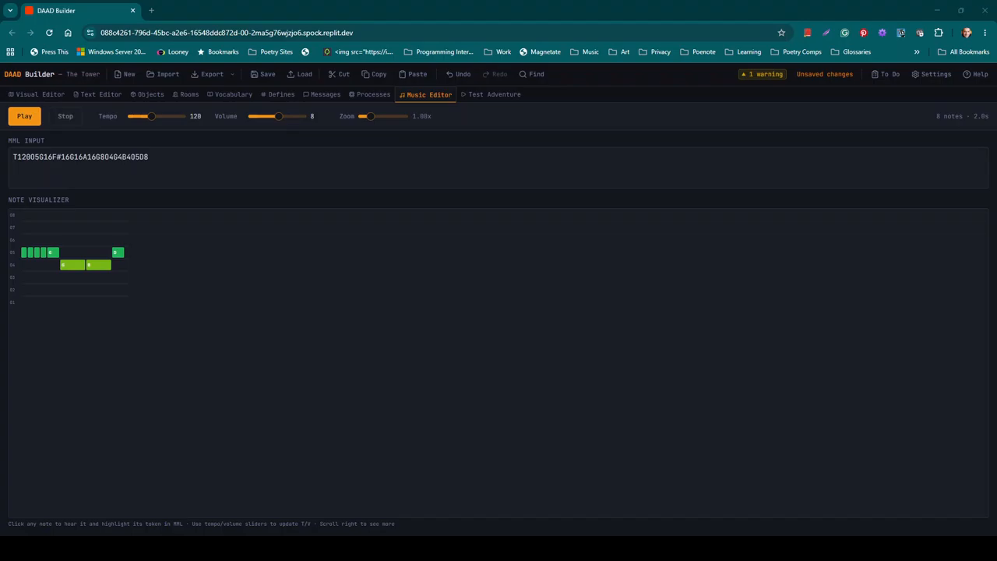
Test the adventure in DAAD Builder by walking from the hall east twice and up twice to the bedroom.
{"action": "left_click", "coordinate": [492, 94]}
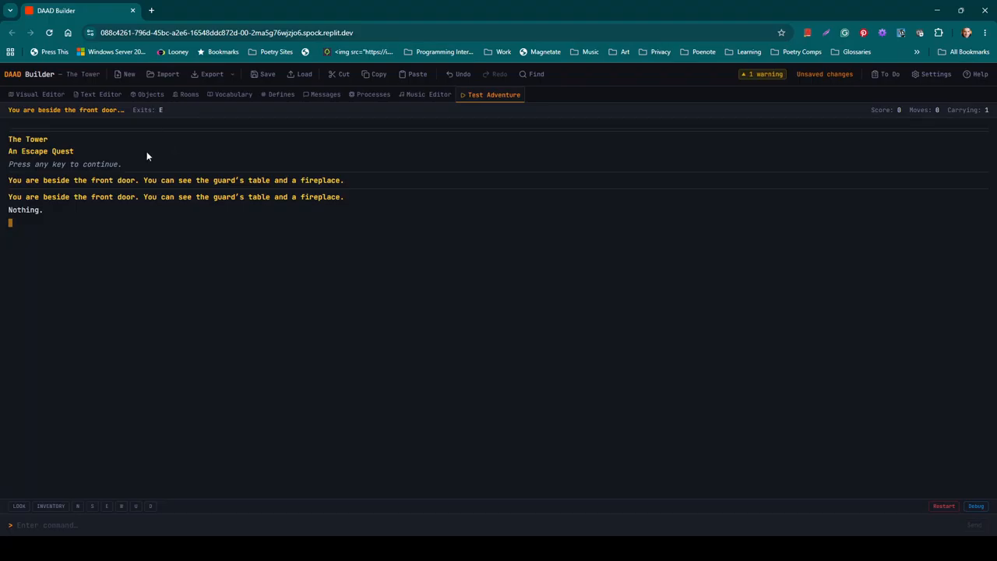
{"action": "left_click", "coordinate": [107, 507]}
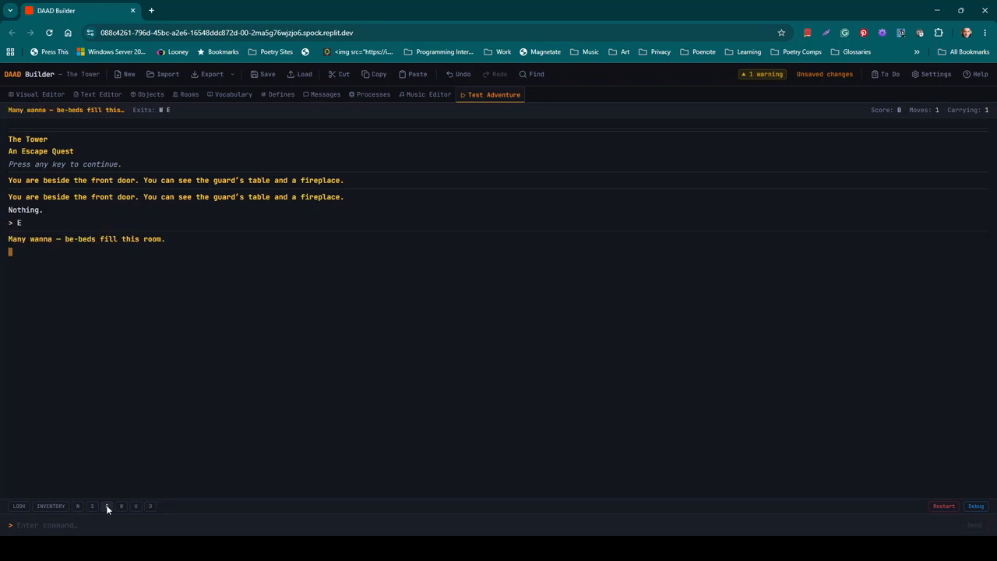
{"action": "left_click", "coordinate": [108, 506]}
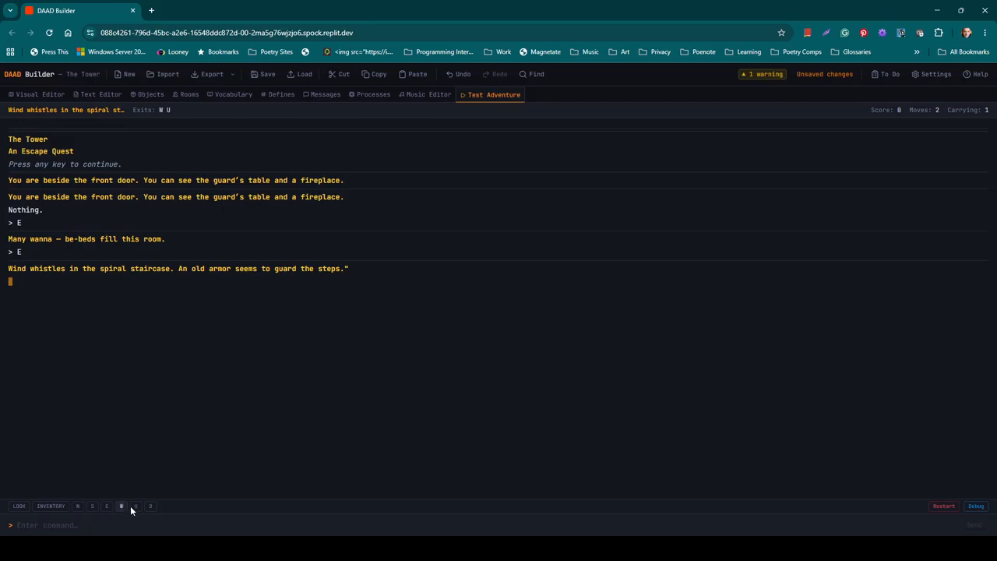
{"action": "left_click", "coordinate": [135, 506]}
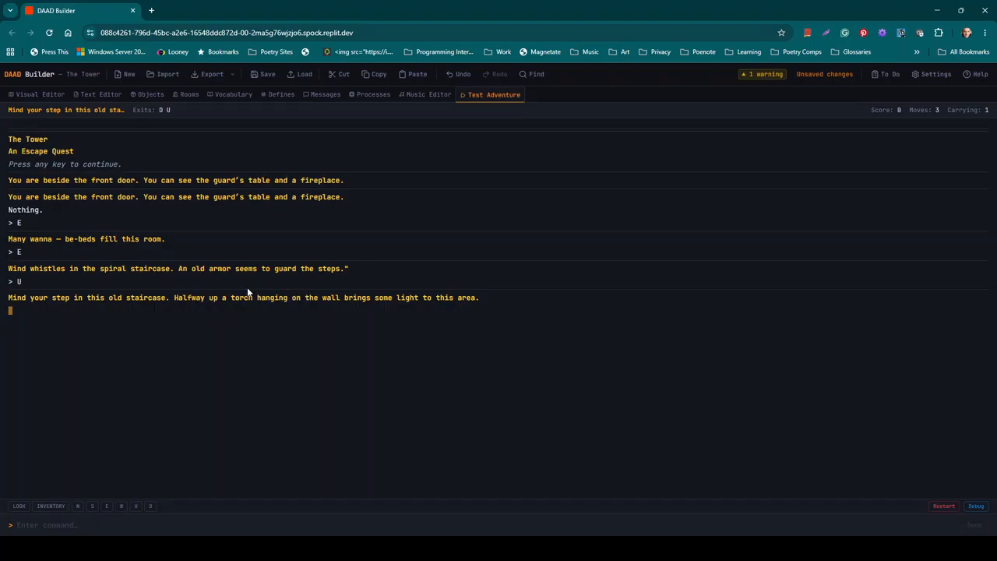
{"action": "left_click", "coordinate": [136, 506]}
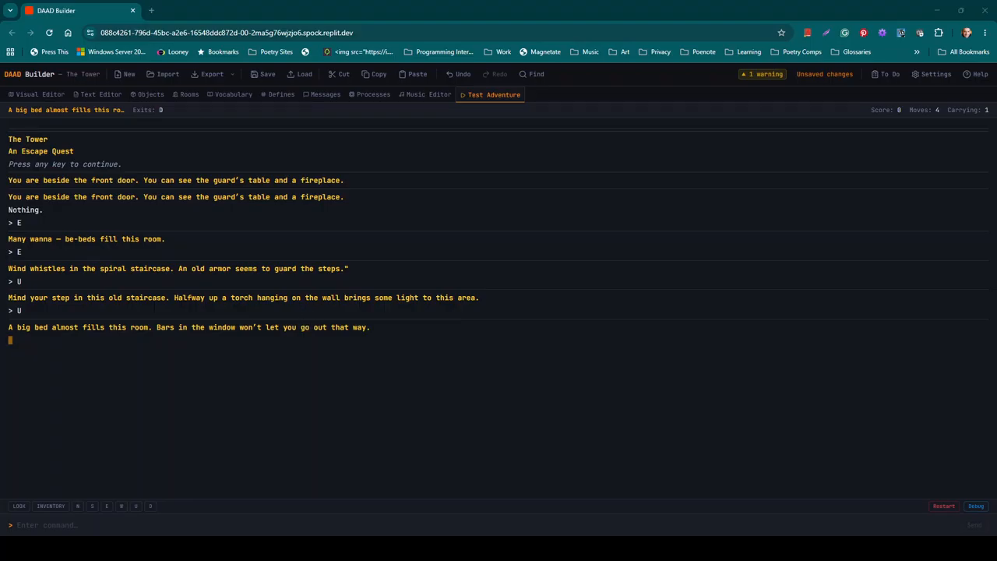
Switch to the tutorial, read the secret passage section's fPassageOpen define and PULL TORCH code, and return to DAAD Builder's verb vocabulary.
{"action": "key", "text": "alt+Tab"}
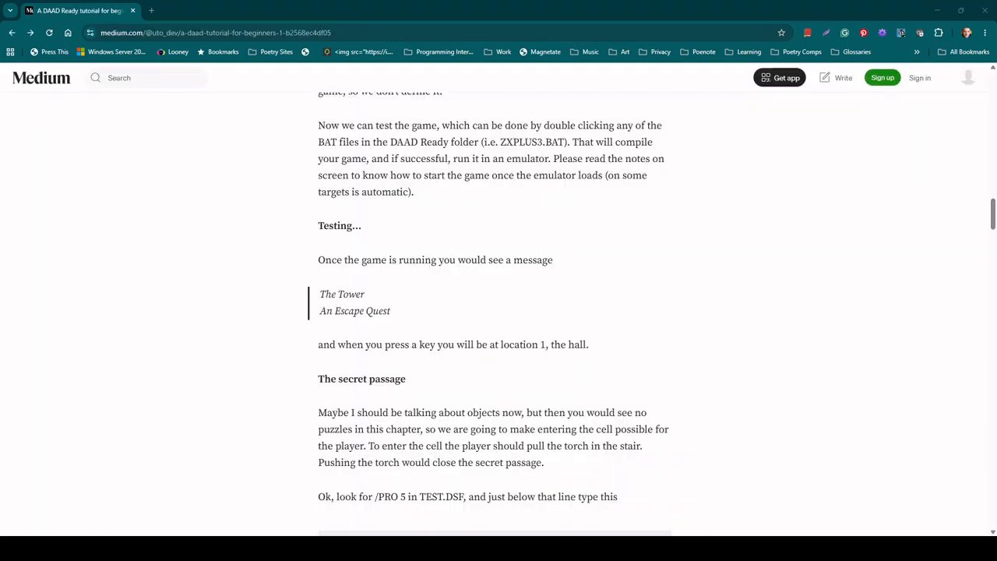
{"action": "scroll", "coordinate": [834, 324], "scroll_direction": "down", "scroll_amount": 3}
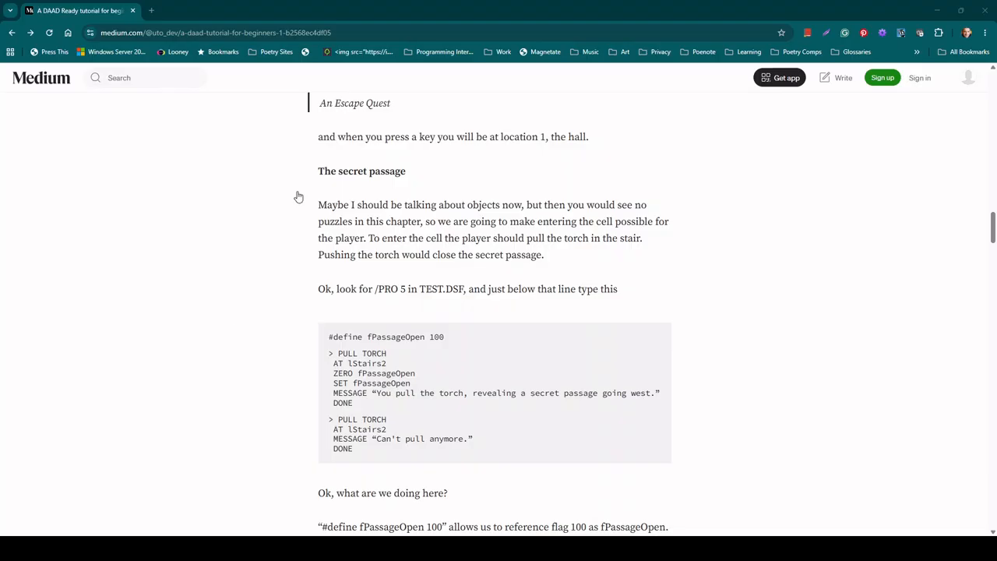
{"action": "left_click_drag", "start_coordinate": [441, 337], "coordinate": [330, 337]}
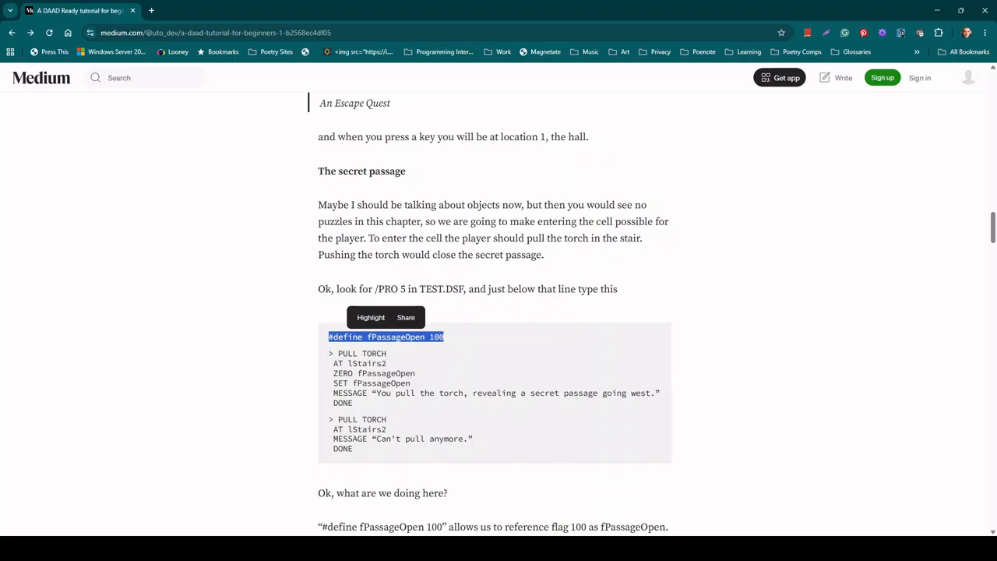
{"action": "left_click", "coordinate": [598, 548]}
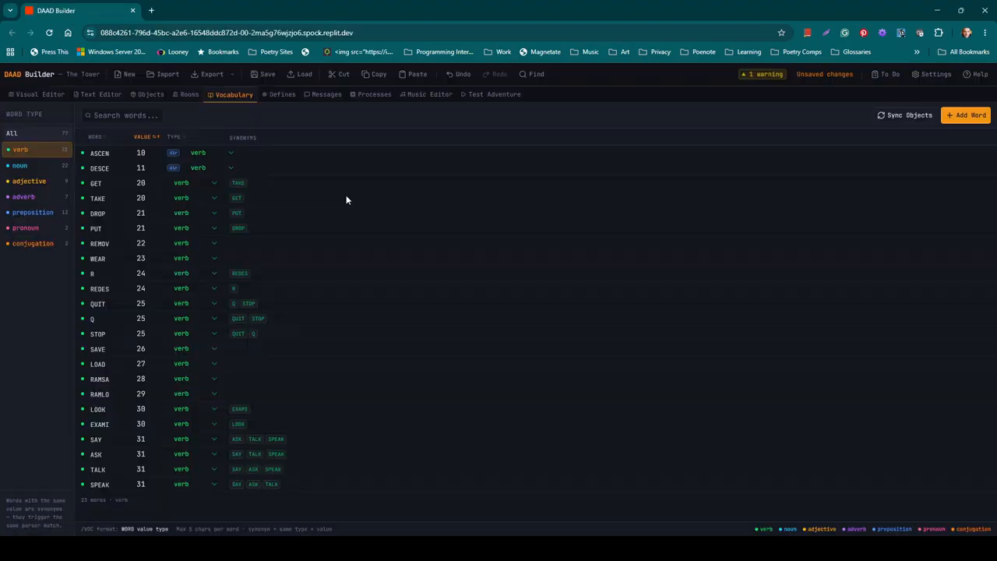
Add the verbs PULL and PUSH to the vocabulary as two separate words with the suggested values.
{"action": "left_click", "coordinate": [13, 133]}
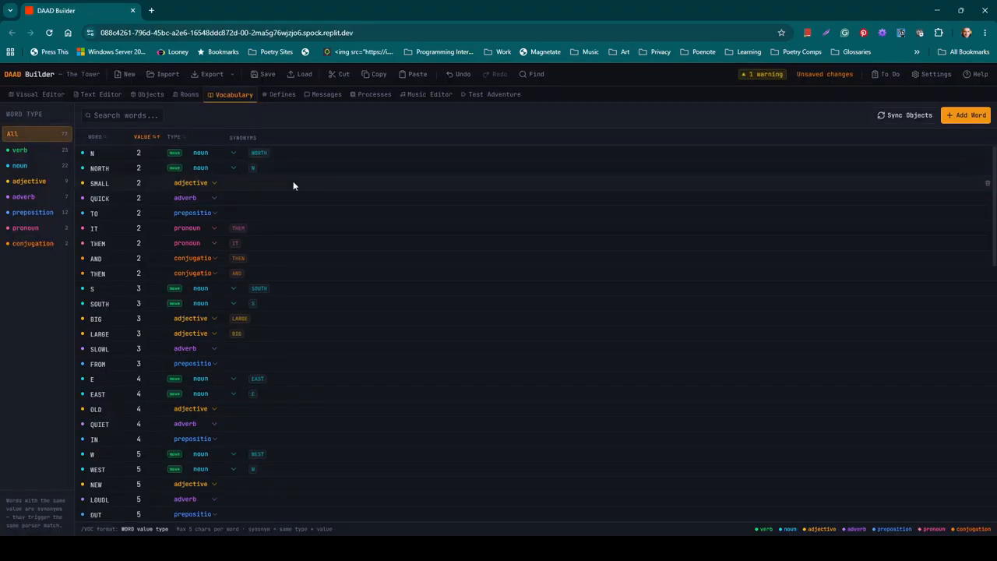
{"action": "left_click", "coordinate": [19, 150]}
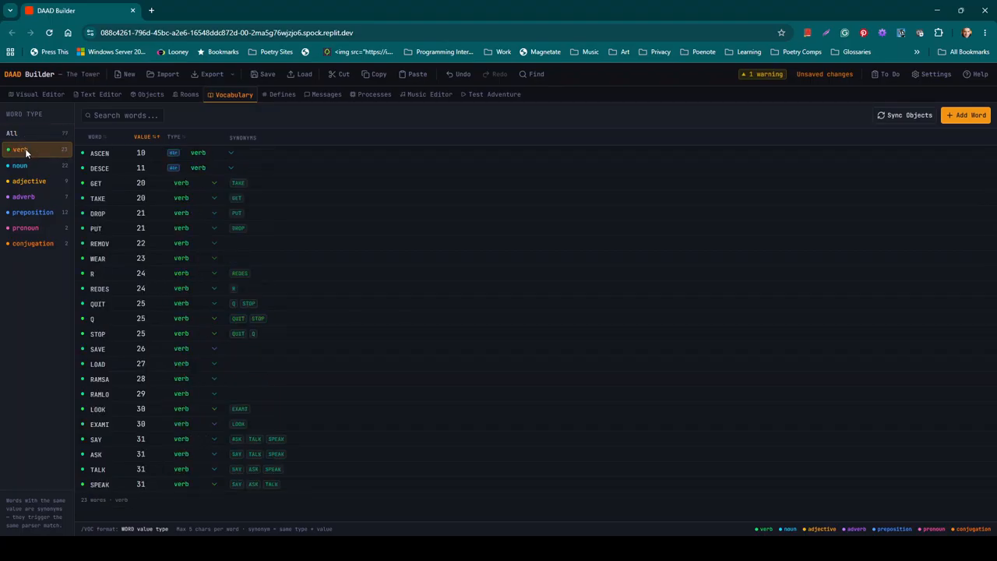
{"action": "left_click", "coordinate": [970, 116]}
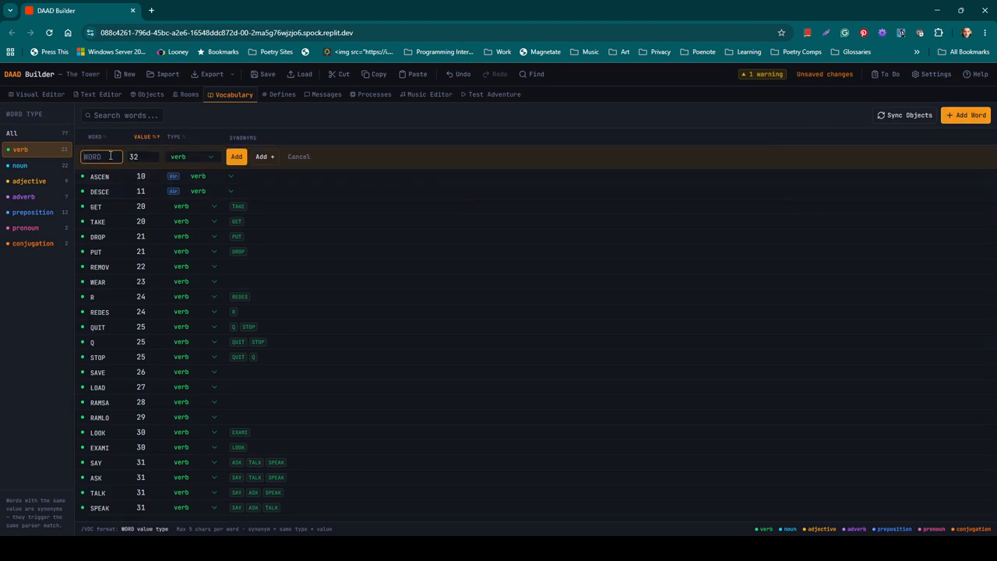
{"action": "type", "text": "PUUL"}
{"action": "key", "text": "BackSpace"}
{"action": "key", "text": "BackSpace"}
{"action": "type", "text": "LL"}
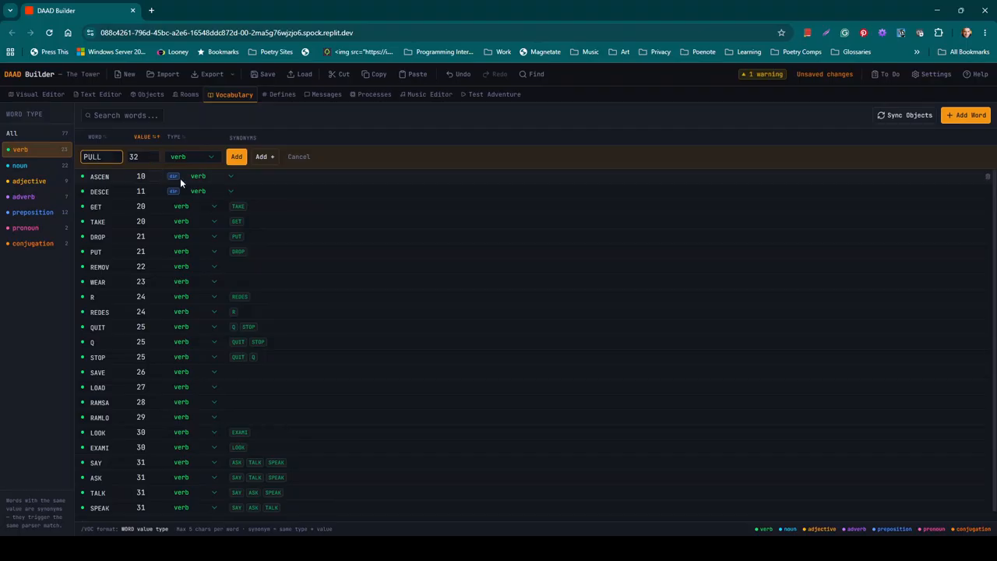
{"action": "left_click", "coordinate": [263, 157]}
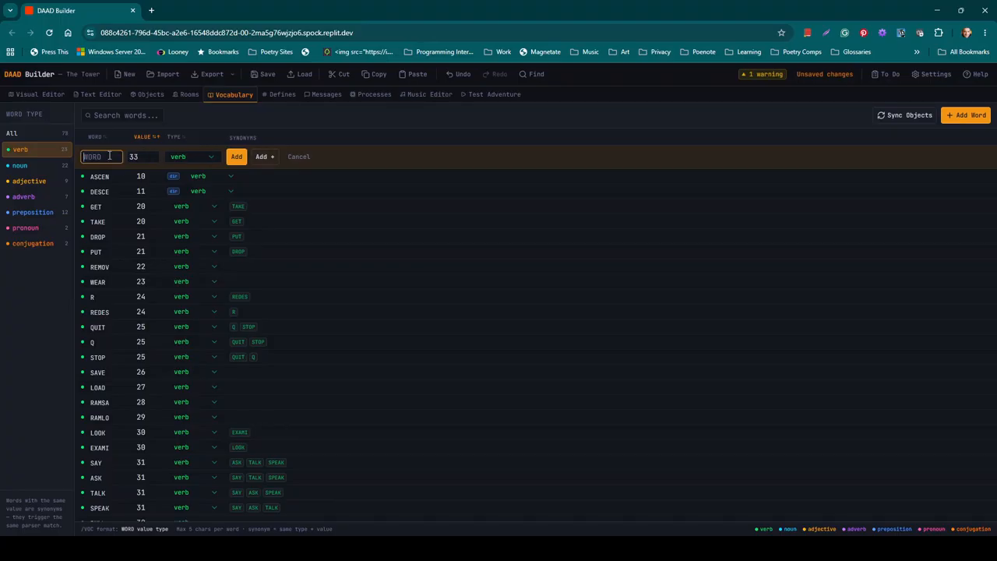
{"action": "type", "text": "PUSH"}
{"action": "left_click", "coordinate": [237, 158]}
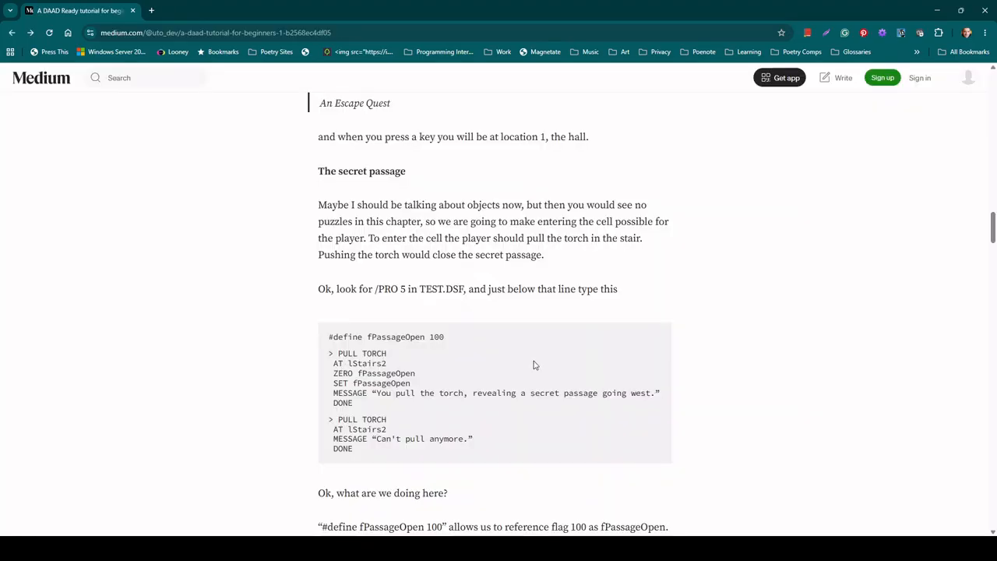
Check the tutorial's secret passage explanation and insert a new entry above the first one in the /PRO 5 Response table.
{"action": "scroll", "coordinate": [532, 363], "scroll_direction": "down", "scroll_amount": 3}
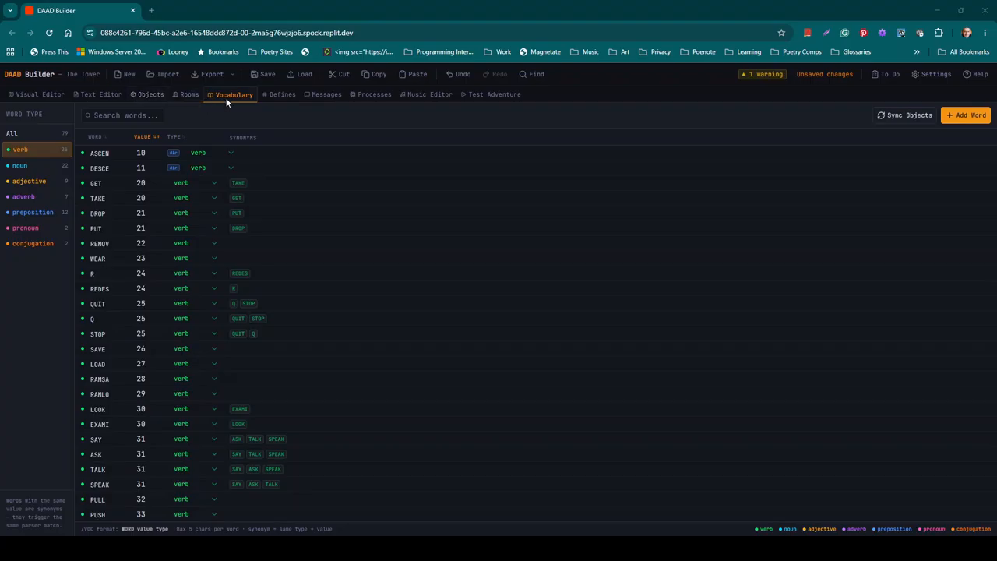
{"action": "left_click", "coordinate": [371, 94]}
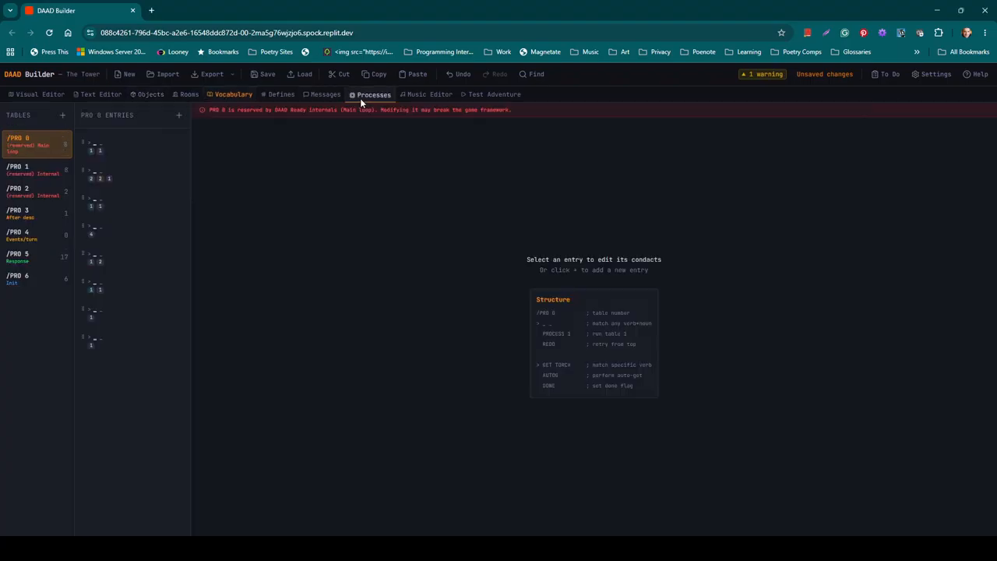
{"action": "left_click", "coordinate": [27, 261]}
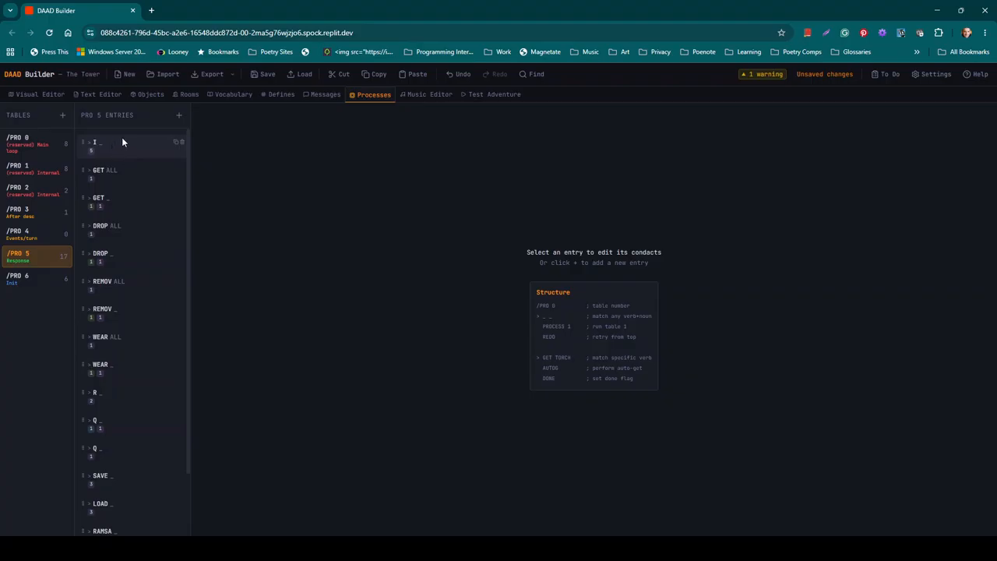
{"action": "scroll", "coordinate": [125, 134], "scroll_direction": "up", "scroll_amount": 1}
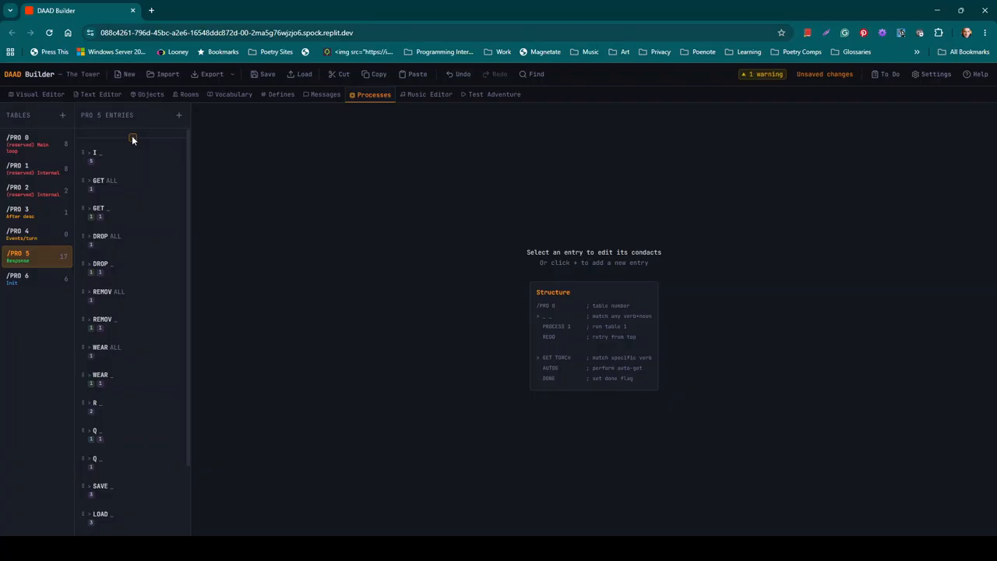
{"action": "left_click", "coordinate": [133, 139]}
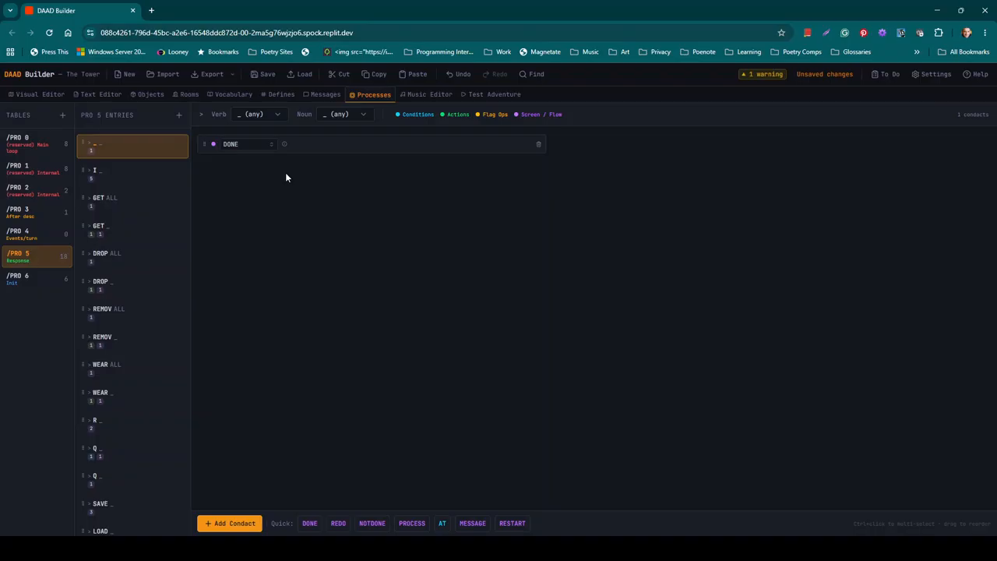
Set the new /PRO 5 entry's verb to PULL and its noun to TORCH.
{"action": "left_click", "coordinate": [277, 113]}
{"action": "mouse_move", "coordinate": [282, 218]}
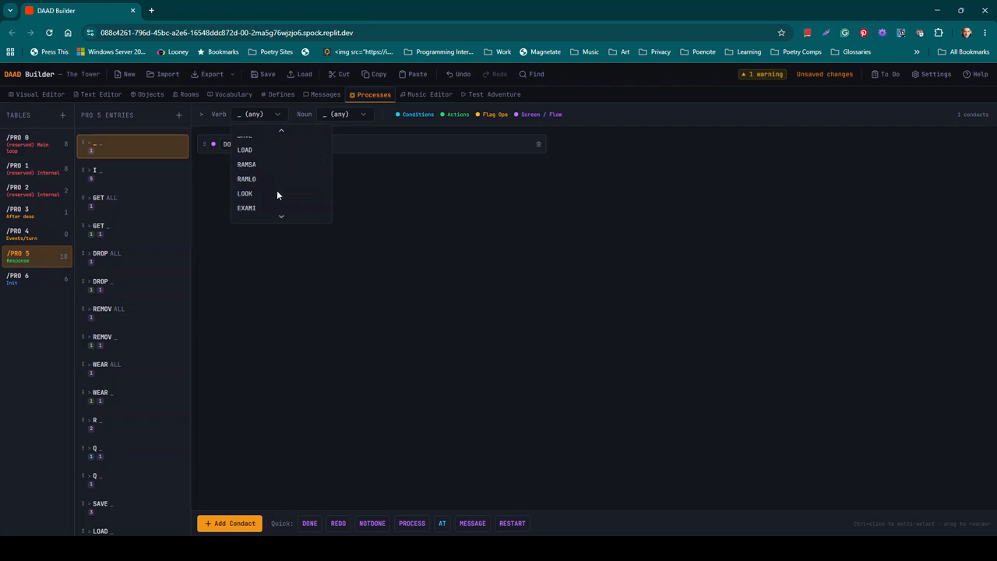
{"action": "scroll", "coordinate": [276, 191], "scroll_direction": "up", "scroll_amount": 3}
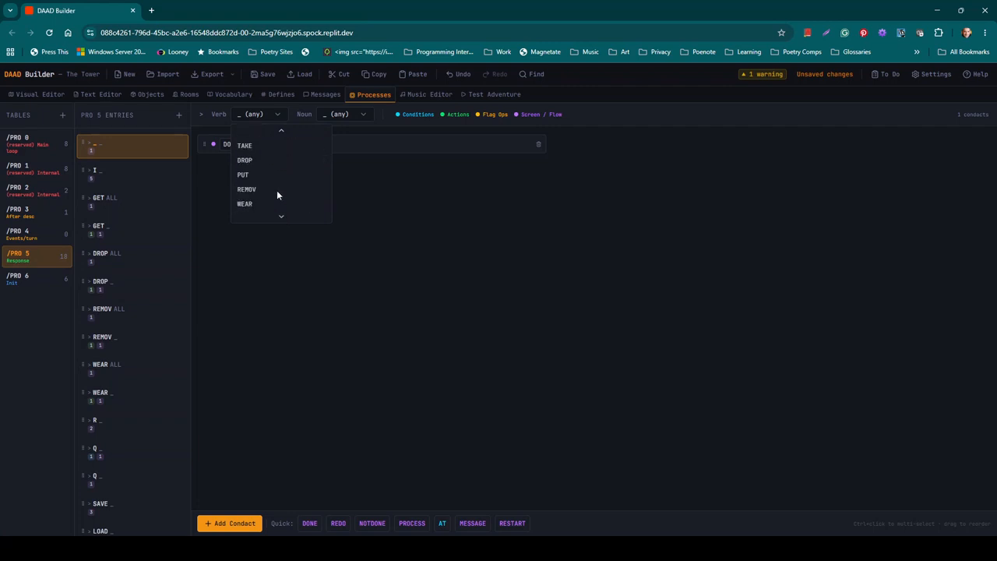
{"action": "scroll", "coordinate": [277, 190], "scroll_direction": "down", "scroll_amount": 5}
{"action": "scroll", "coordinate": [276, 190], "scroll_direction": "down", "scroll_amount": 3}
{"action": "left_click", "coordinate": [273, 187]}
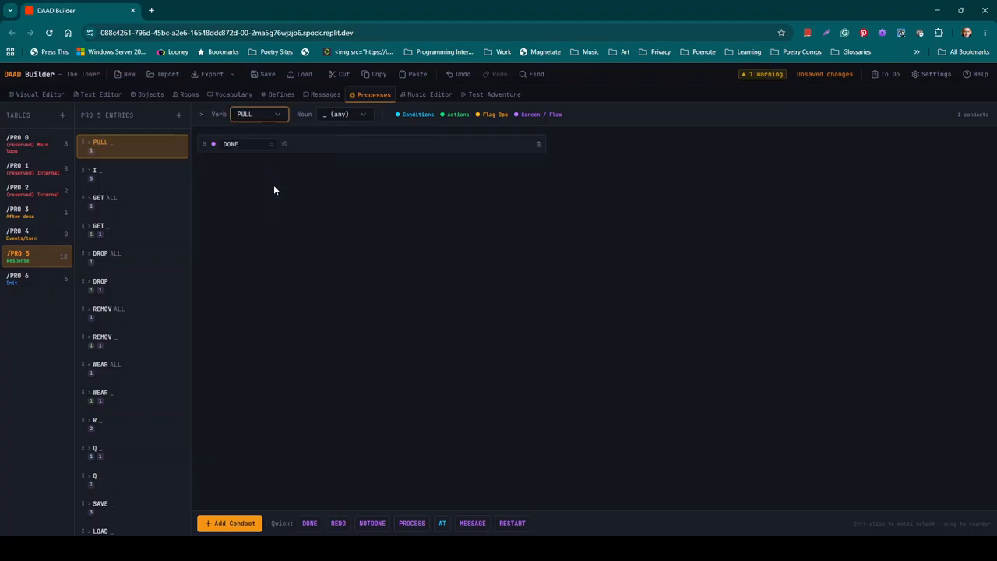
{"action": "left_click", "coordinate": [361, 115]}
{"action": "mouse_move", "coordinate": [349, 219]}
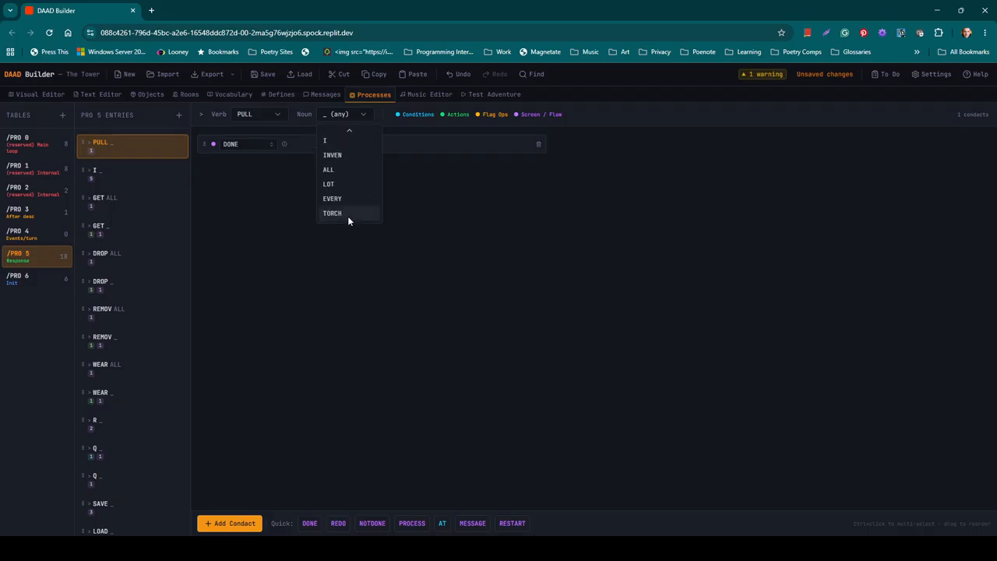
{"action": "left_click", "coordinate": [342, 214]}
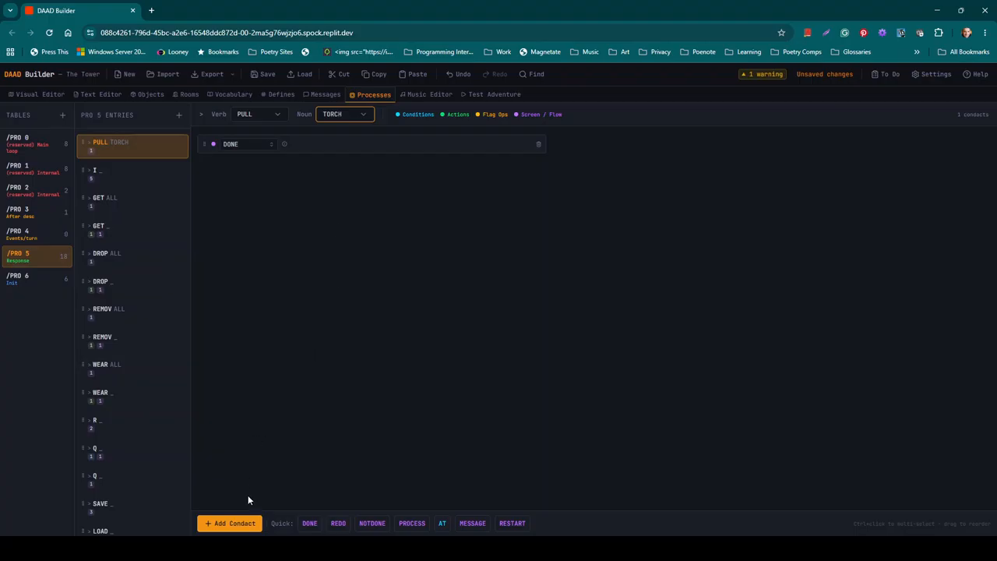
Change the PULL TORCH entry's DONE condact to AT with location 5, Stairs2.
{"action": "left_click", "coordinate": [260, 145]}
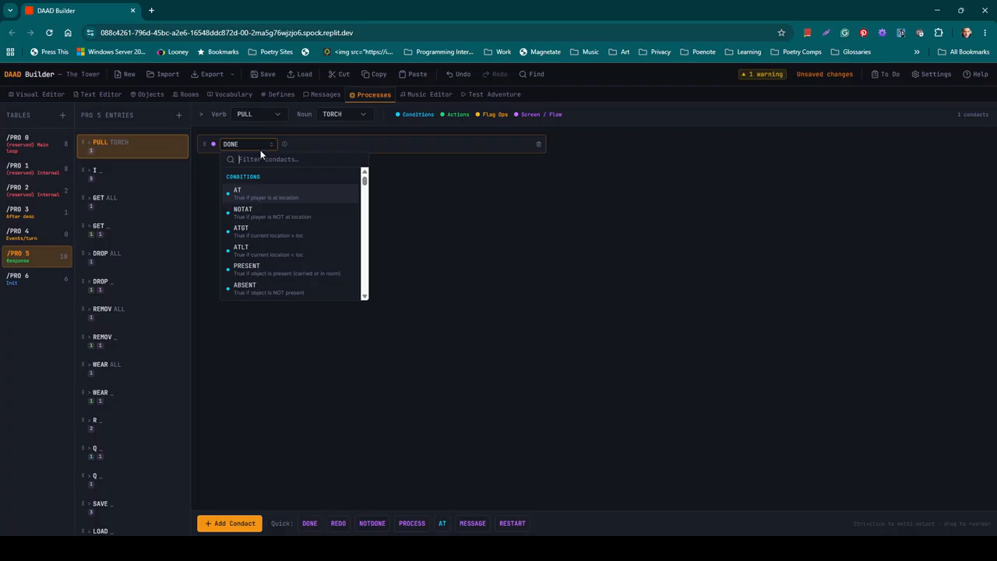
{"action": "left_click", "coordinate": [265, 199]}
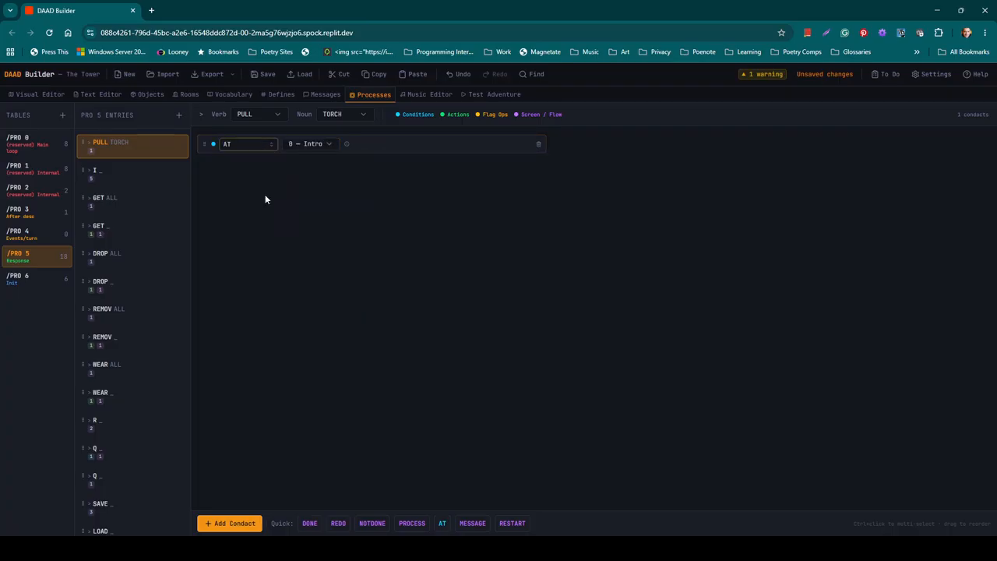
{"action": "left_click", "coordinate": [330, 144]}
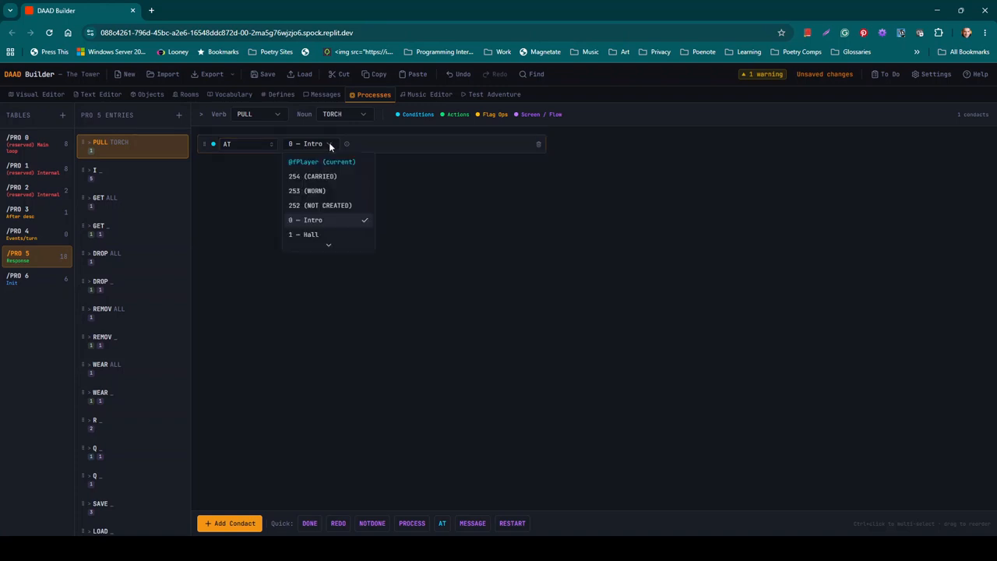
{"action": "scroll", "coordinate": [330, 230], "scroll_direction": "down", "scroll_amount": 2}
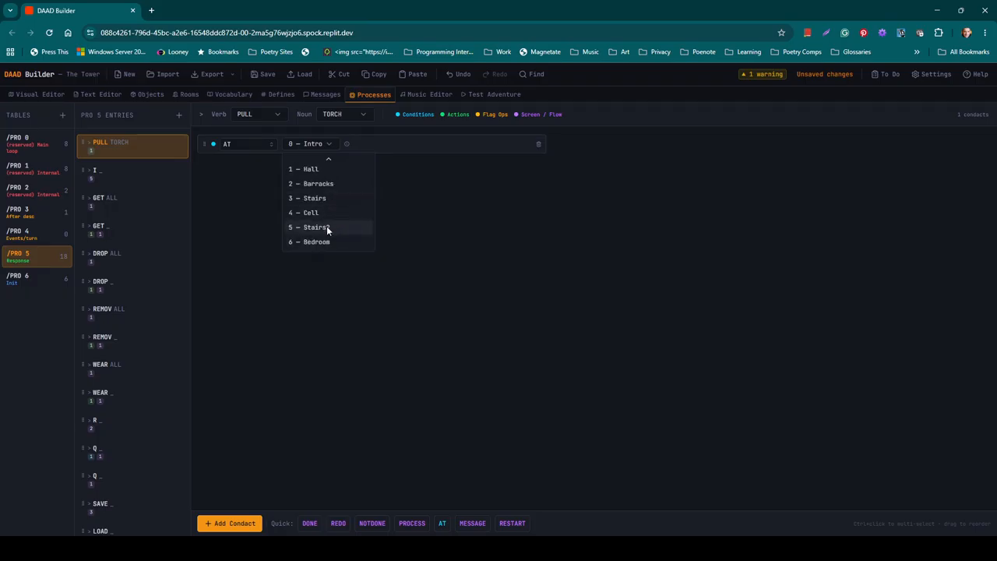
{"action": "left_click", "coordinate": [328, 228]}
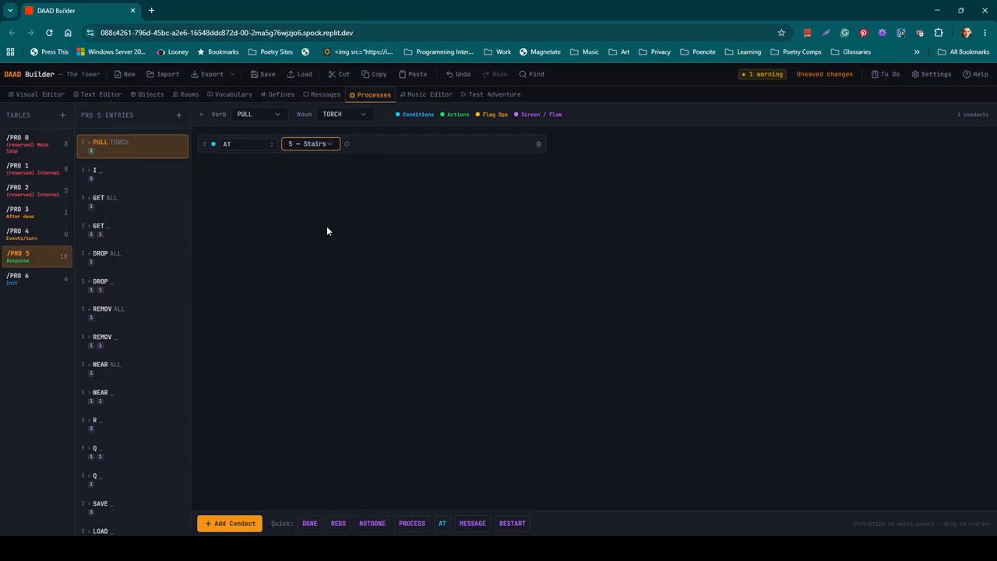
Add a ZERO condact to the PULL TORCH entry, creating and using a new flag define named fPassageOpen with an auto-assigned value.
{"action": "left_click", "coordinate": [232, 524]}
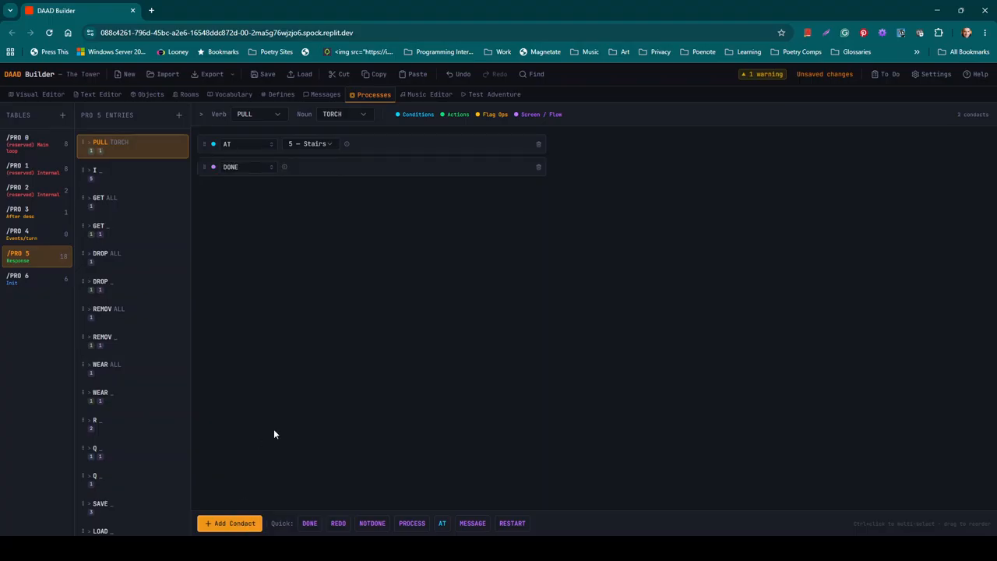
{"action": "left_click", "coordinate": [263, 167]}
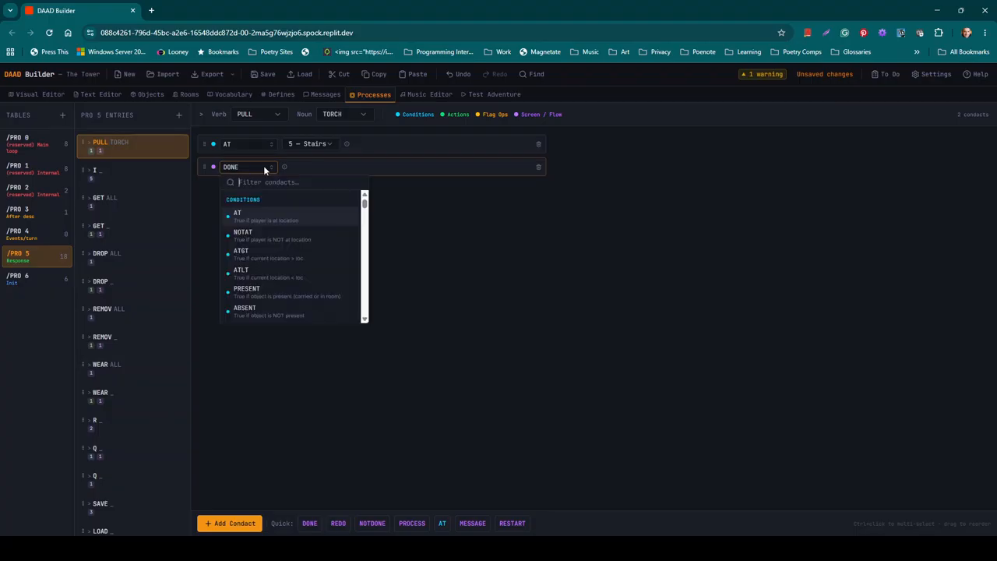
{"action": "type", "text": "zero"}
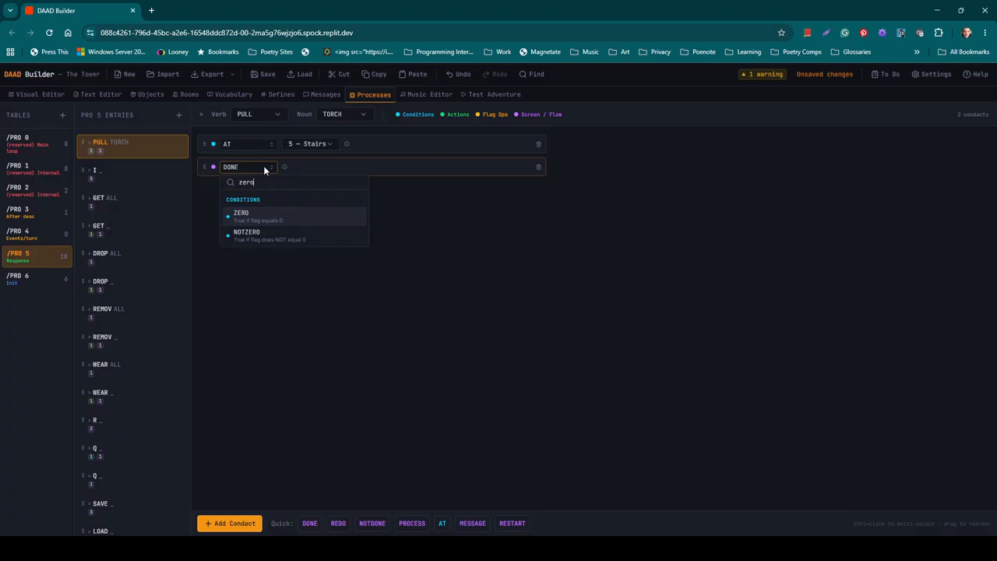
{"action": "left_click", "coordinate": [269, 219]}
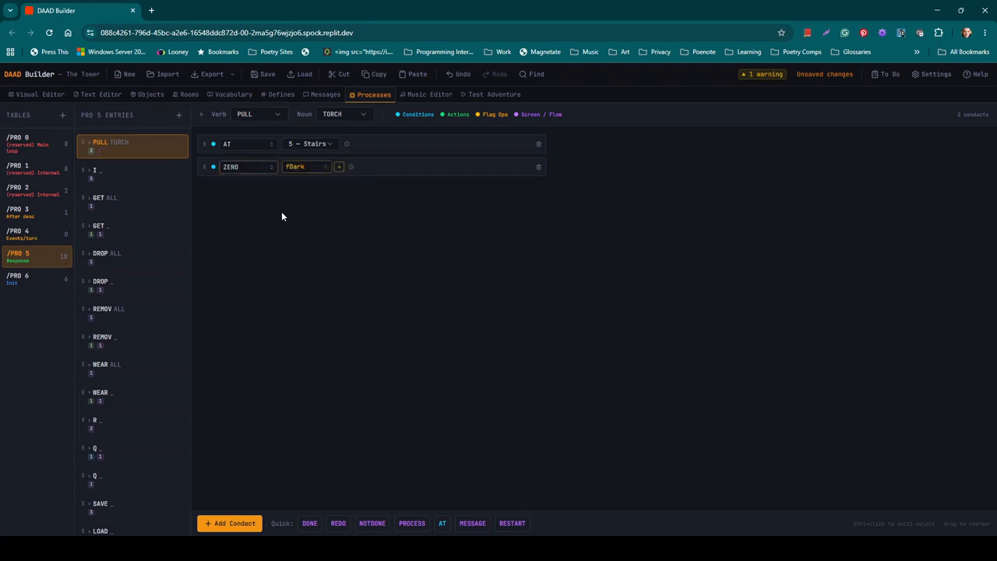
{"action": "left_click", "coordinate": [339, 168]}
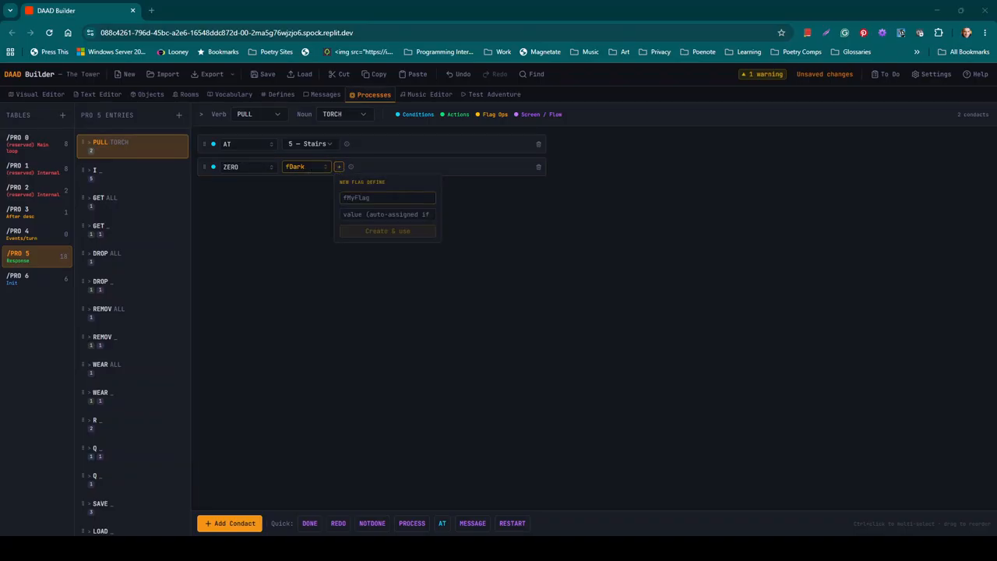
{"action": "left_click", "coordinate": [396, 197]}
{"action": "type", "text": "fPassageOpen"}
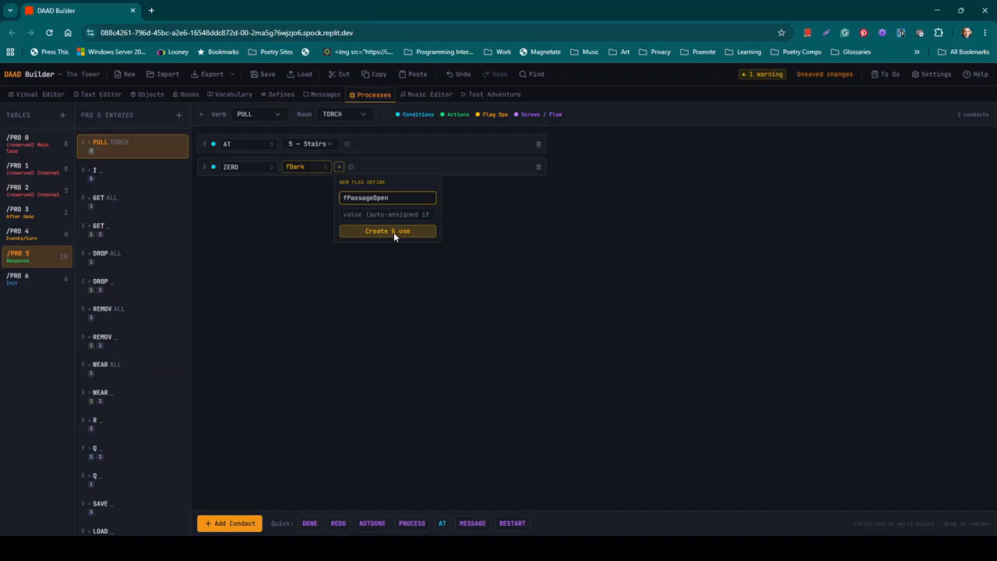
{"action": "left_click", "coordinate": [393, 232]}
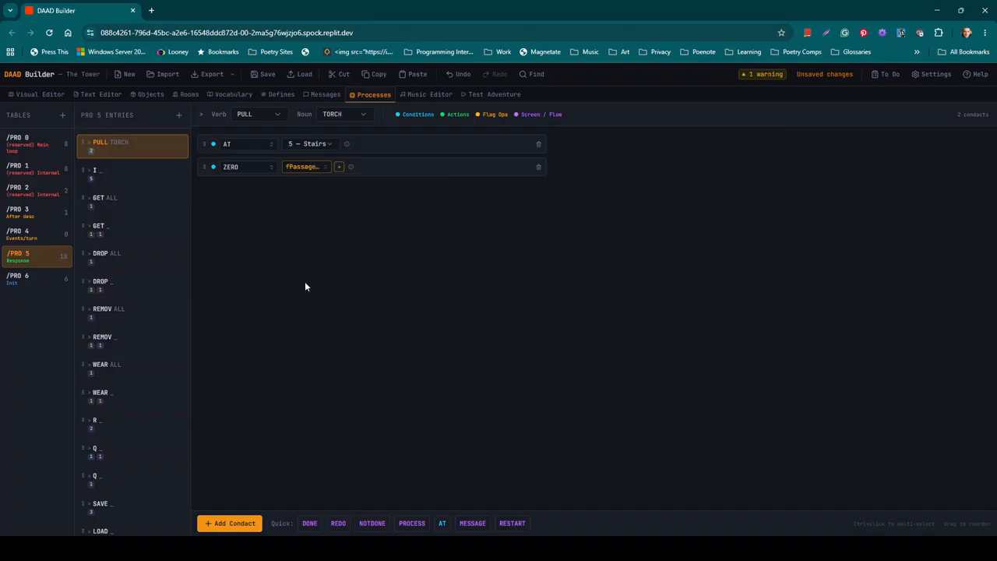
Add a SET condact using the fPassageOpen flag to the PULL TORCH entry.
{"action": "left_click", "coordinate": [238, 524]}
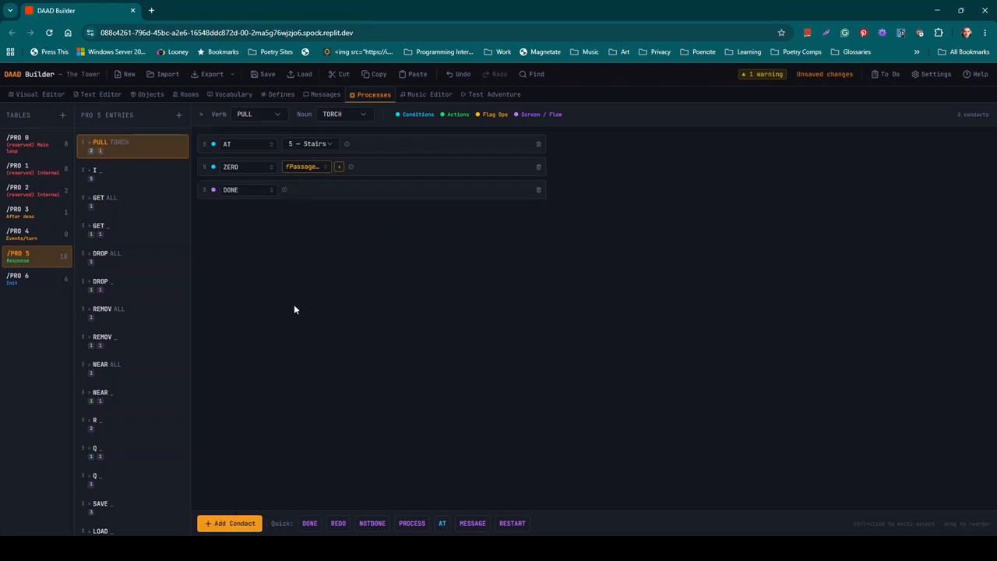
{"action": "left_click", "coordinate": [260, 190]}
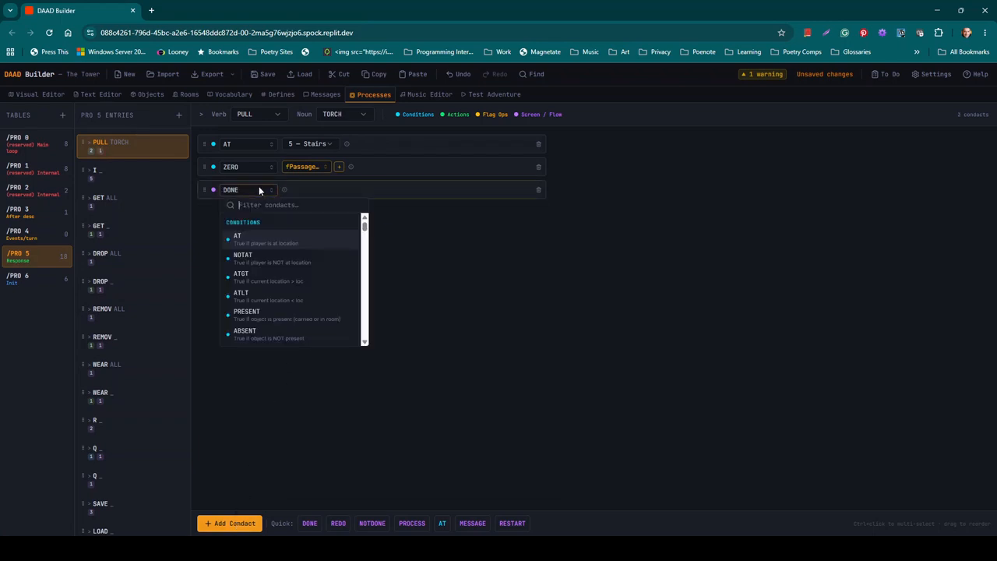
{"action": "type", "text": "set"}
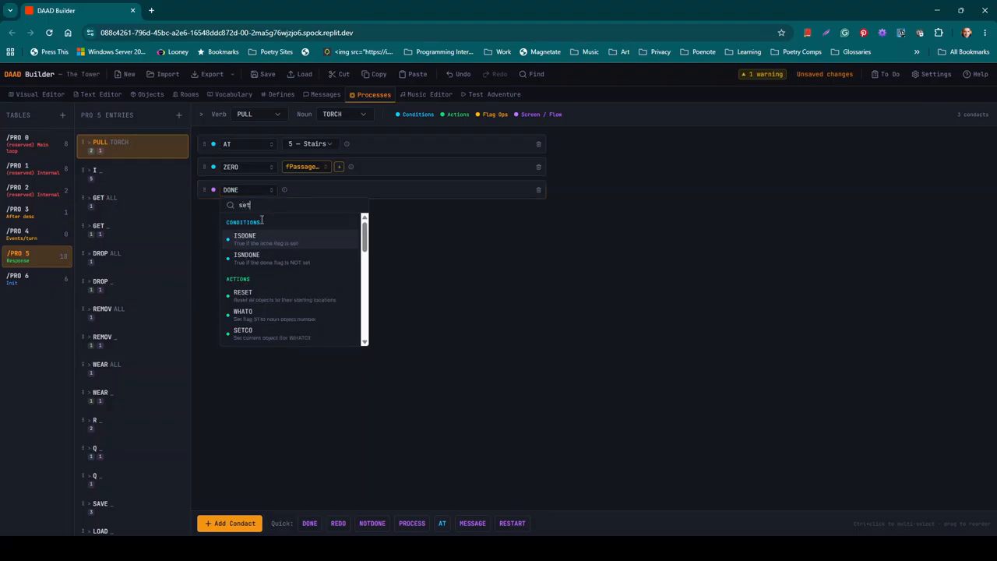
{"action": "scroll", "coordinate": [262, 252], "scroll_direction": "down", "scroll_amount": 1}
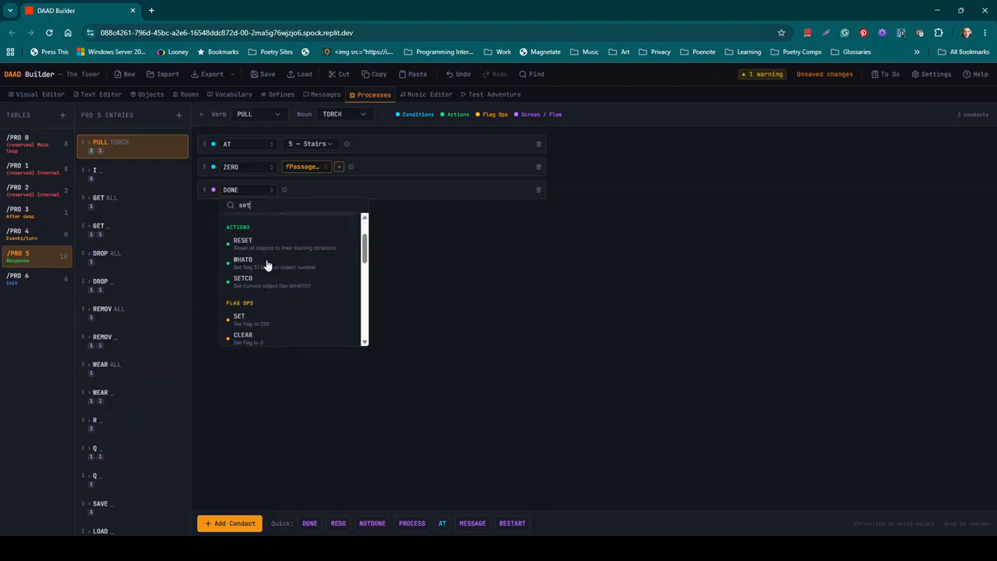
{"action": "left_click", "coordinate": [258, 316]}
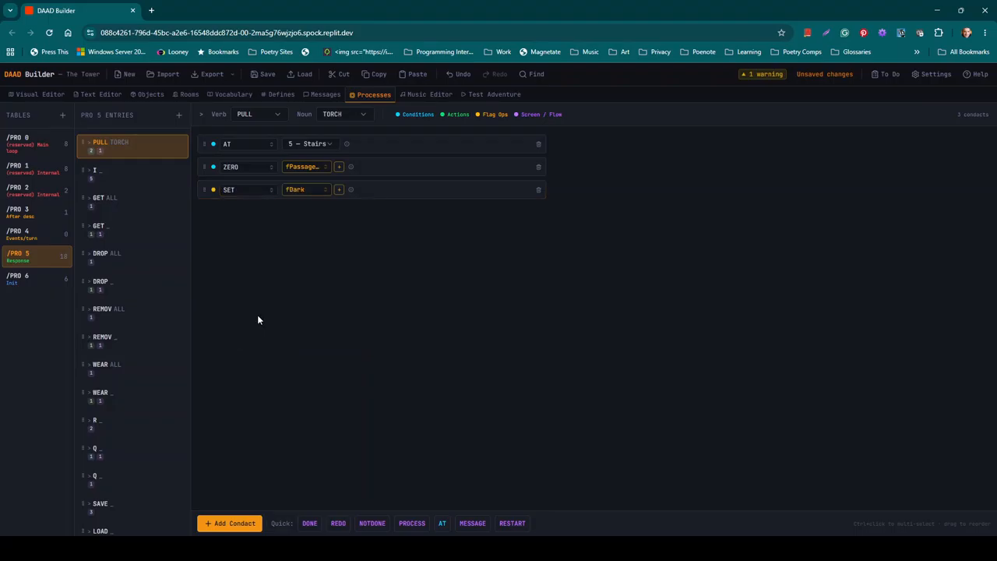
{"action": "left_click", "coordinate": [308, 190]}
{"action": "double_click", "coordinate": [297, 208]}
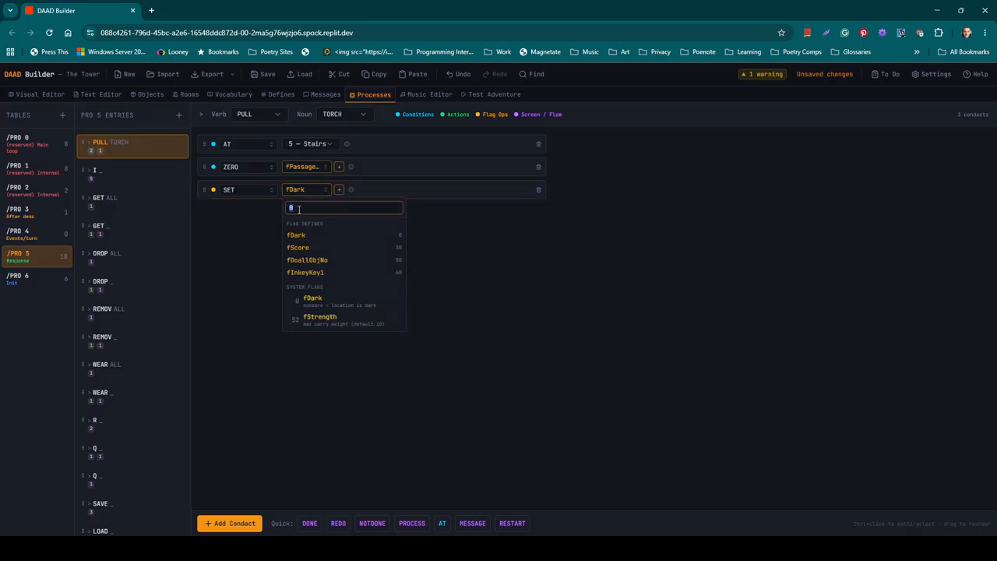
{"action": "type", "text": "fp"}
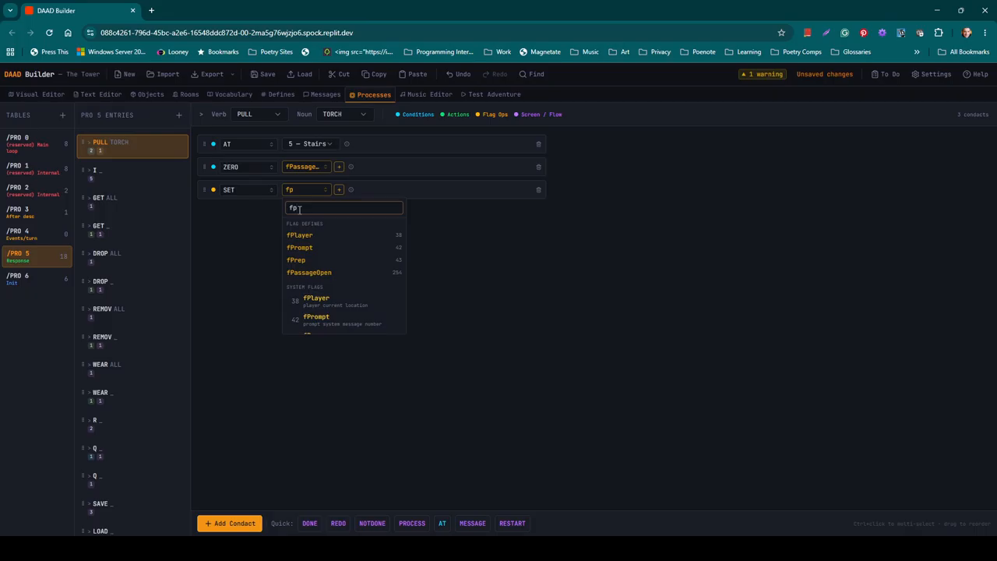
{"action": "left_click", "coordinate": [328, 273]}
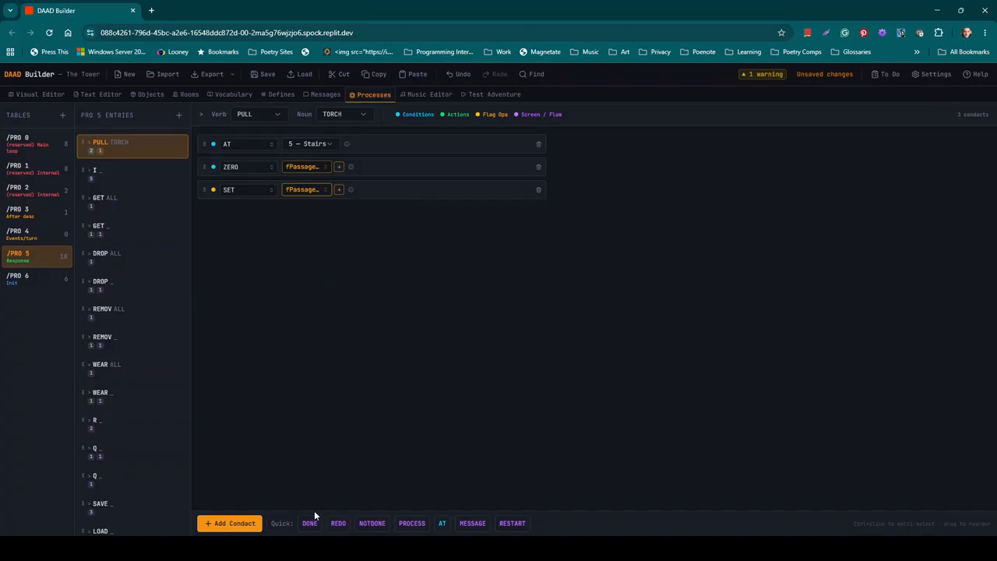
Add a MESSAGE condact with the new message "You pull the torch, revealing a secret passage going west.", followed by a DONE condact.
{"action": "left_click", "coordinate": [471, 524]}
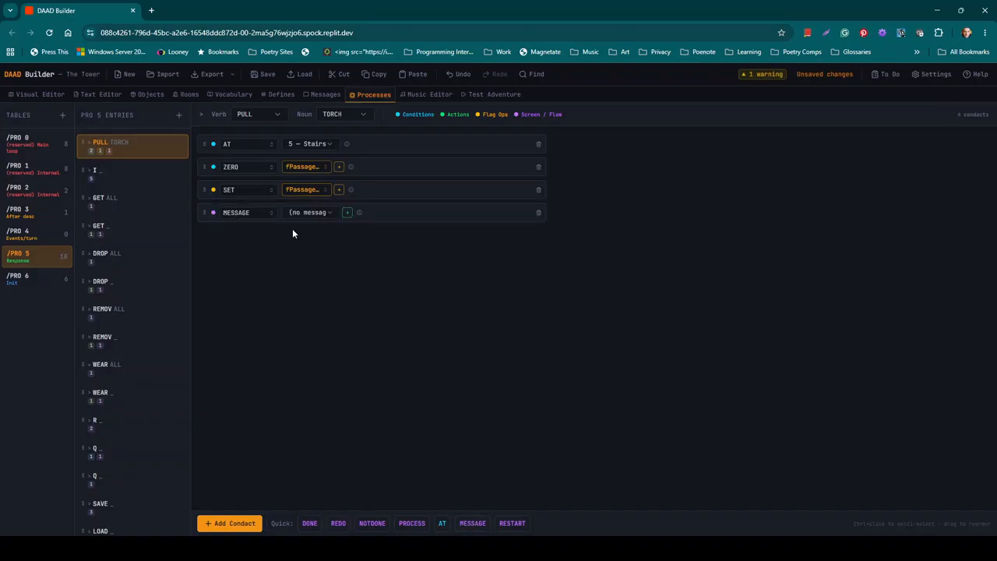
{"action": "left_click", "coordinate": [348, 214]}
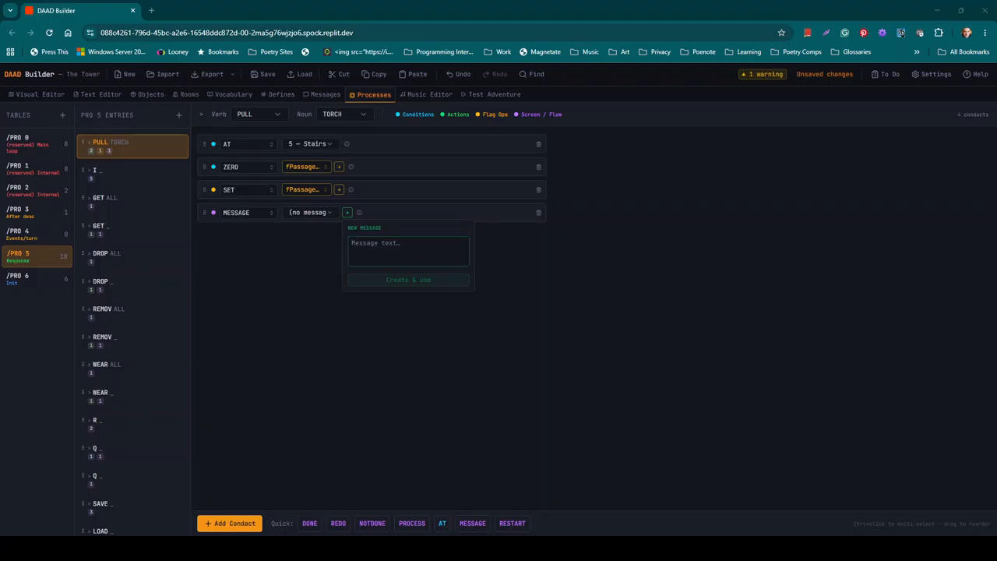
{"action": "left_click", "coordinate": [375, 250]}
{"action": "key", "text": "ctrl+v"}
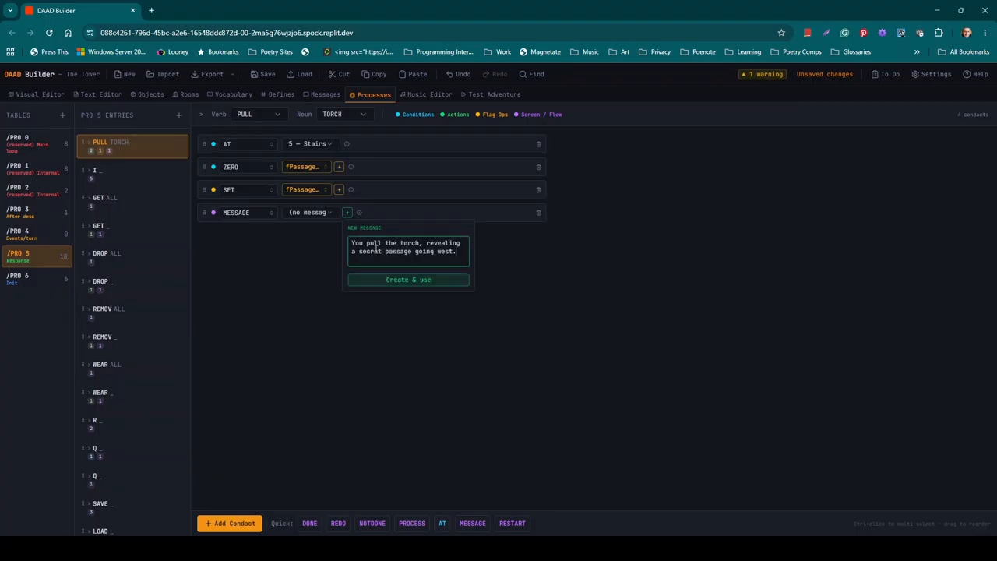
{"action": "left_click", "coordinate": [403, 280]}
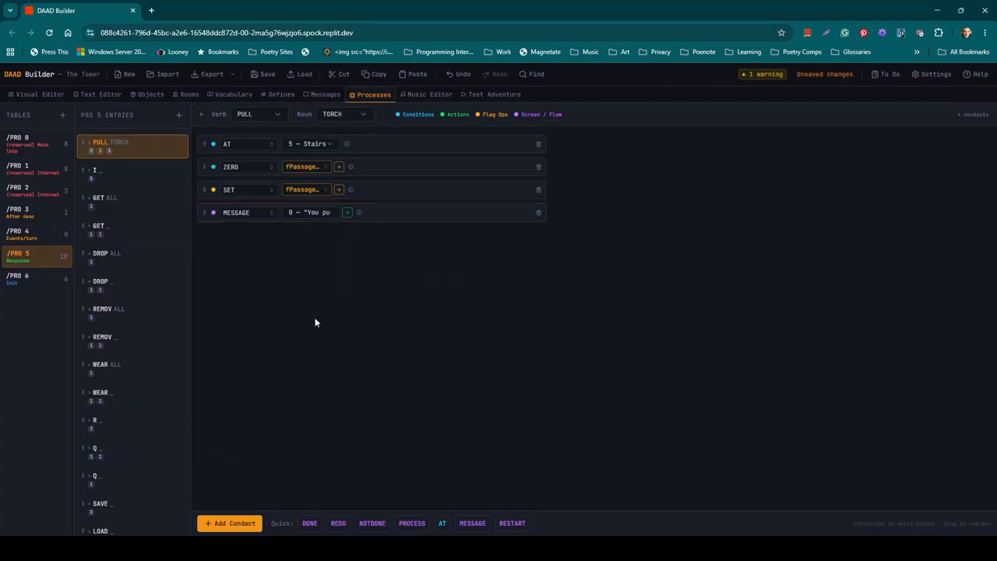
{"action": "left_click", "coordinate": [309, 524]}
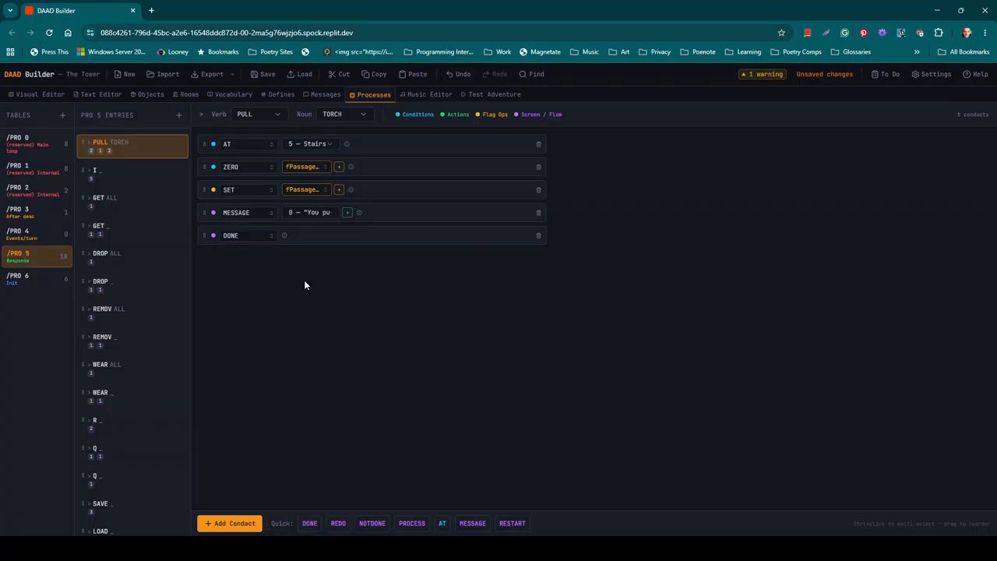
Check the PULL TORCH entry's generated code in the /PRO 5 section of the source text.
{"action": "left_click", "coordinate": [91, 94]}
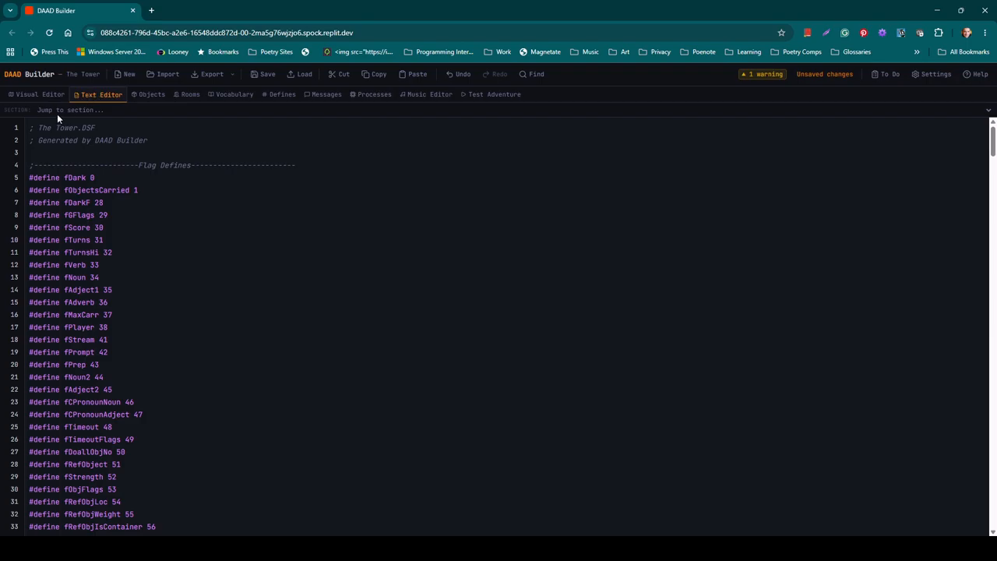
{"action": "left_click", "coordinate": [72, 294]}
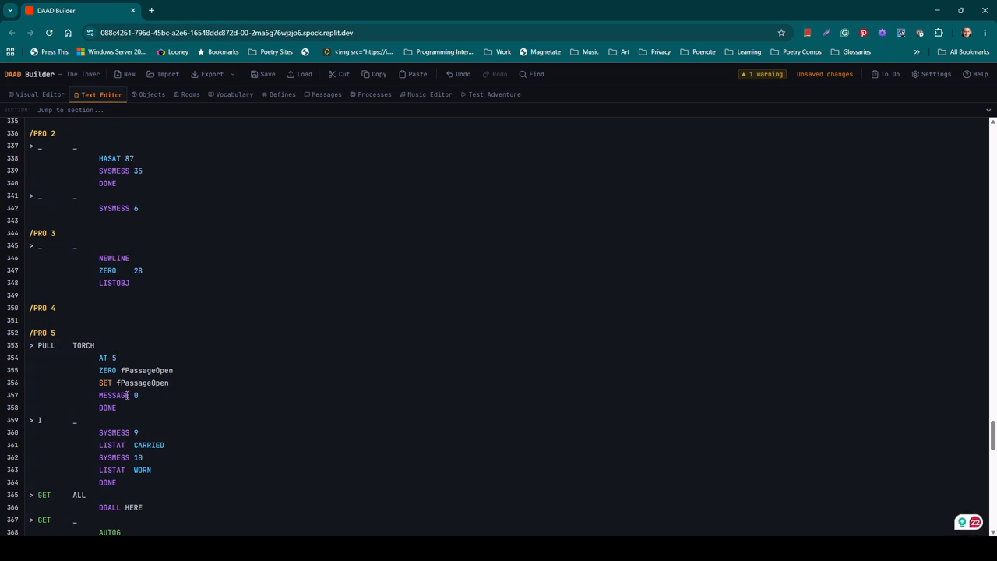
{"action": "left_click", "coordinate": [372, 94]}
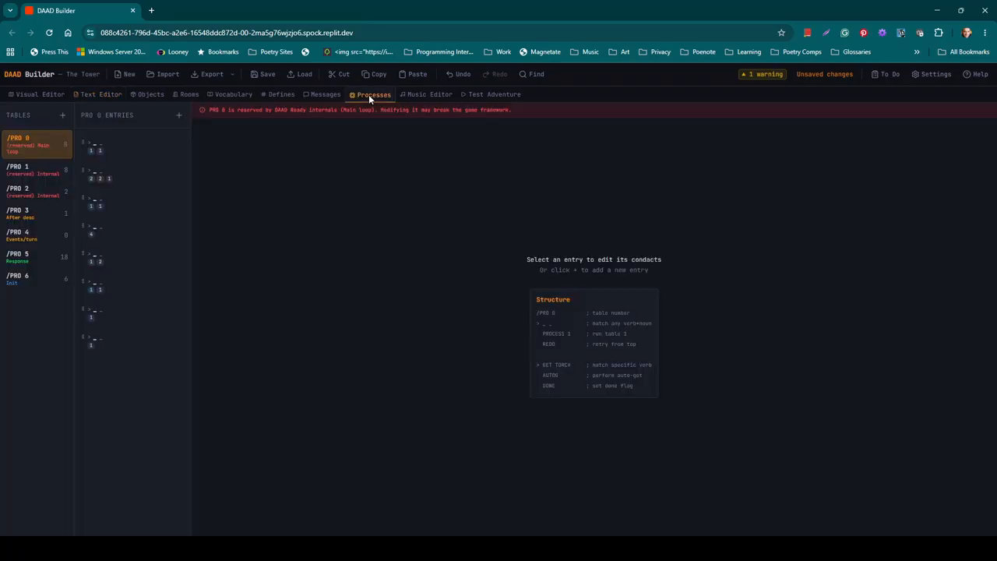
Duplicate the PULL TORCH entry in /PRO 5 and delete the ZERO and SET condacts from the copy.
{"action": "left_click", "coordinate": [28, 266]}
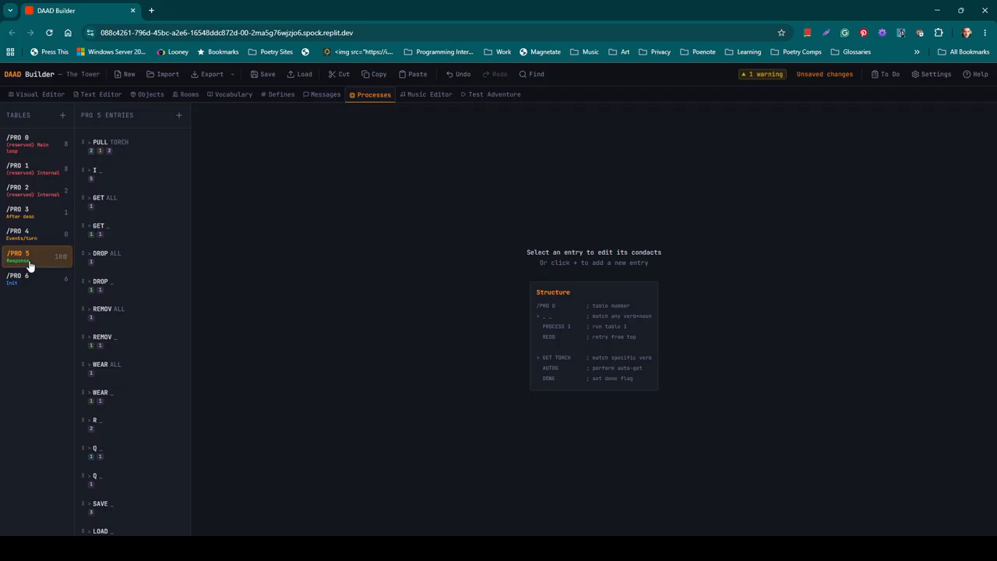
{"action": "left_click", "coordinate": [130, 150]}
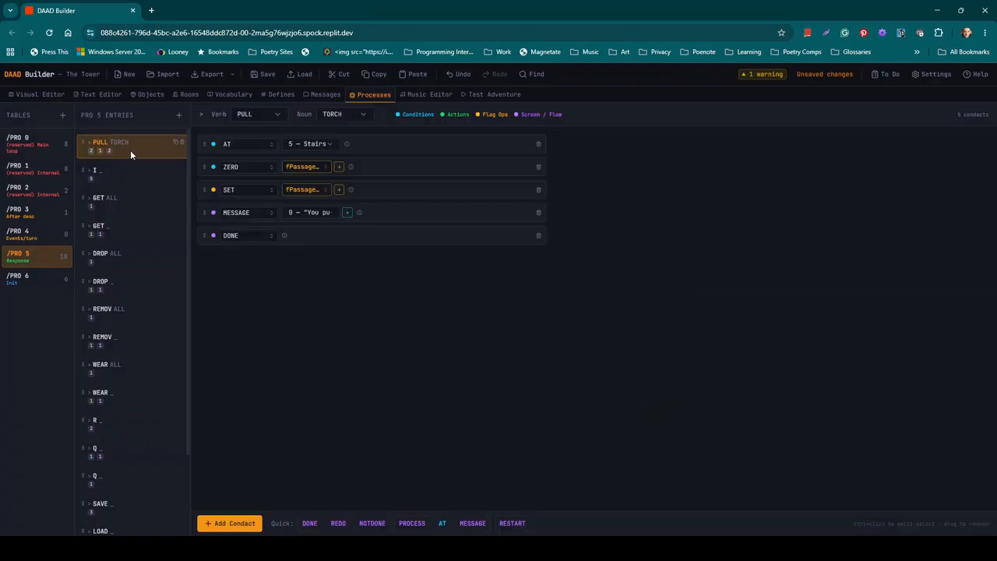
{"action": "left_click", "coordinate": [176, 142]}
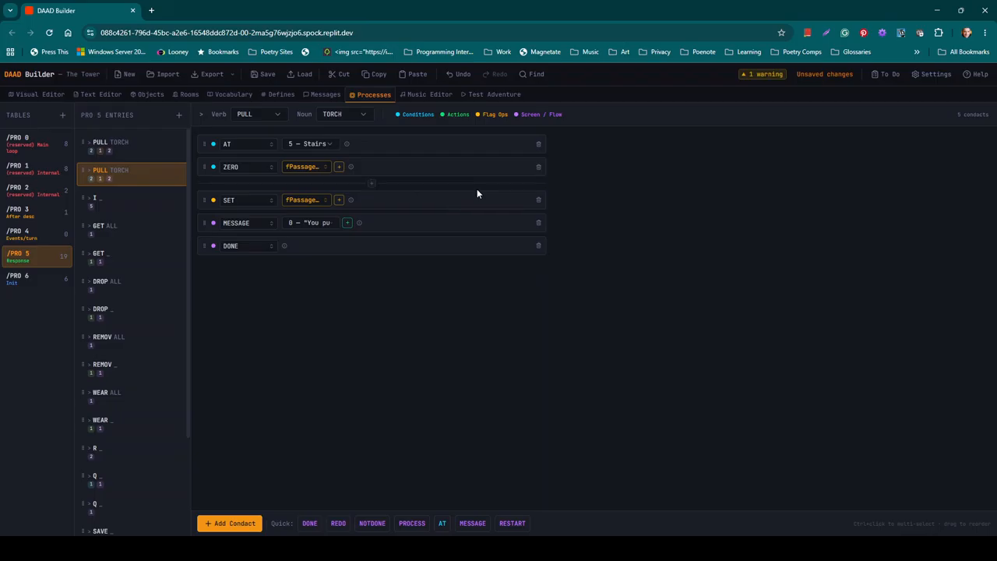
{"action": "left_click", "coordinate": [539, 167]}
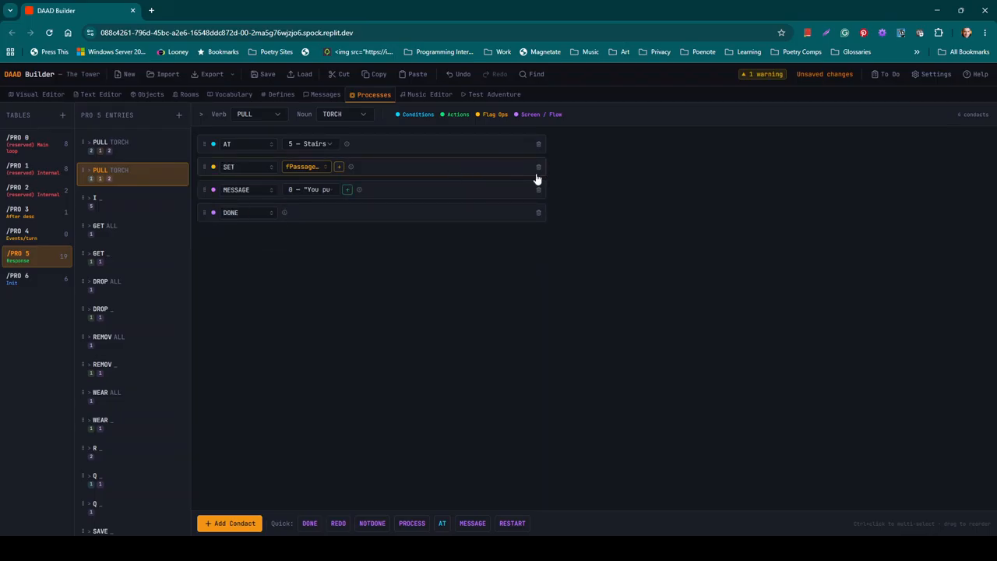
{"action": "left_click", "coordinate": [539, 168]}
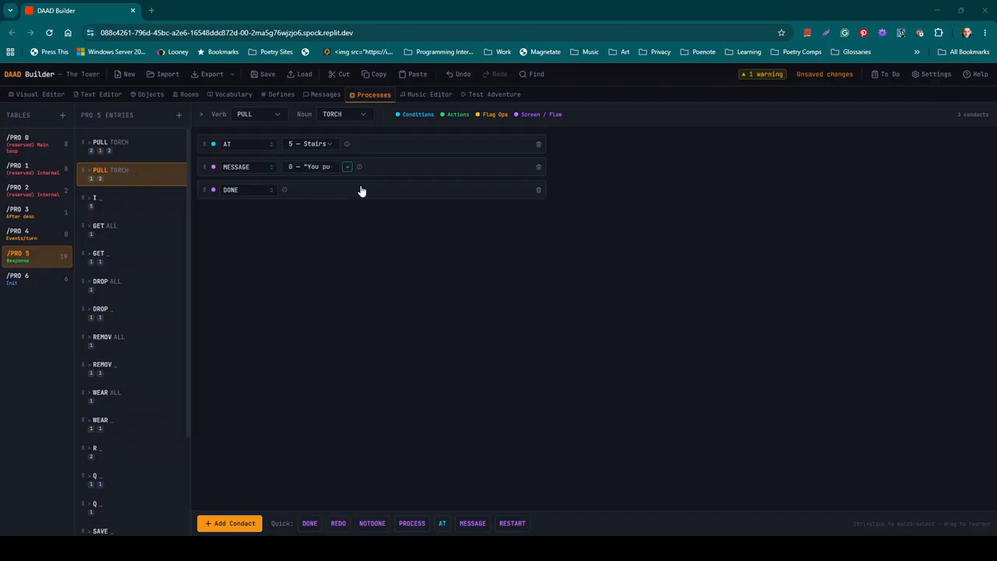
Create the new message "Can't pull anymore." and use it in the second PULL TORCH entry's MESSAGE condact.
{"action": "left_click", "coordinate": [347, 167]}
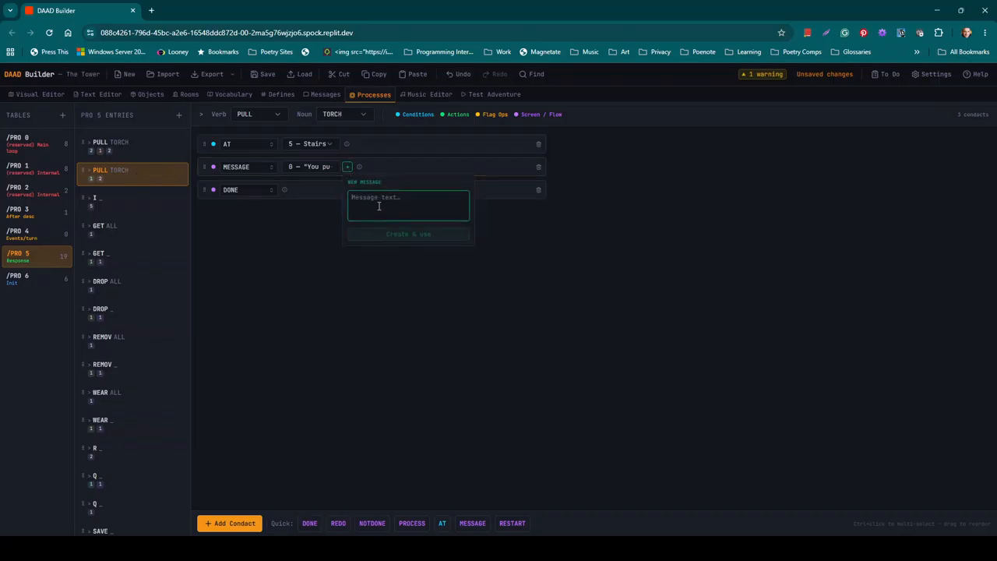
{"action": "type", "text": "Can't pull anymore!"}
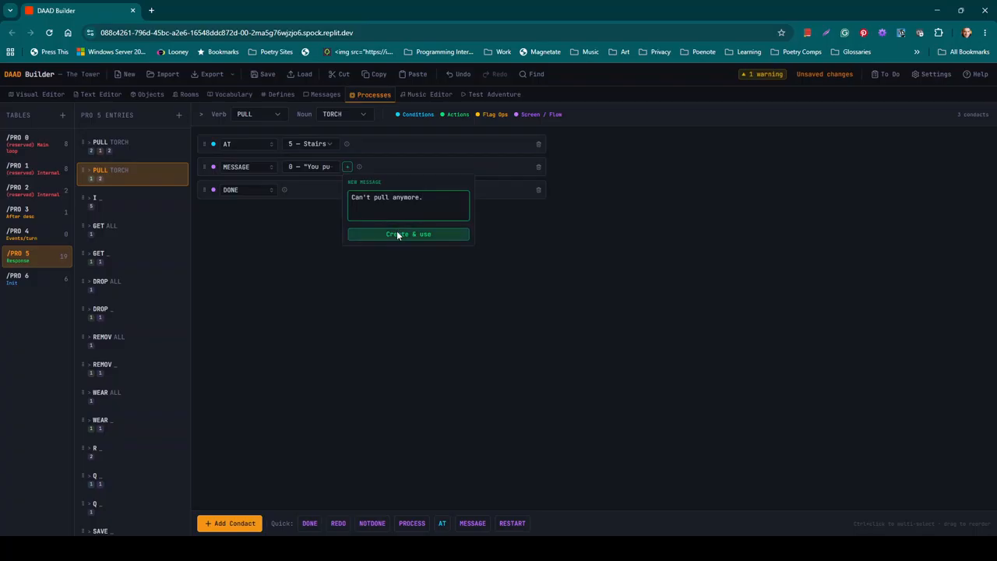
{"action": "left_click", "coordinate": [397, 230]}
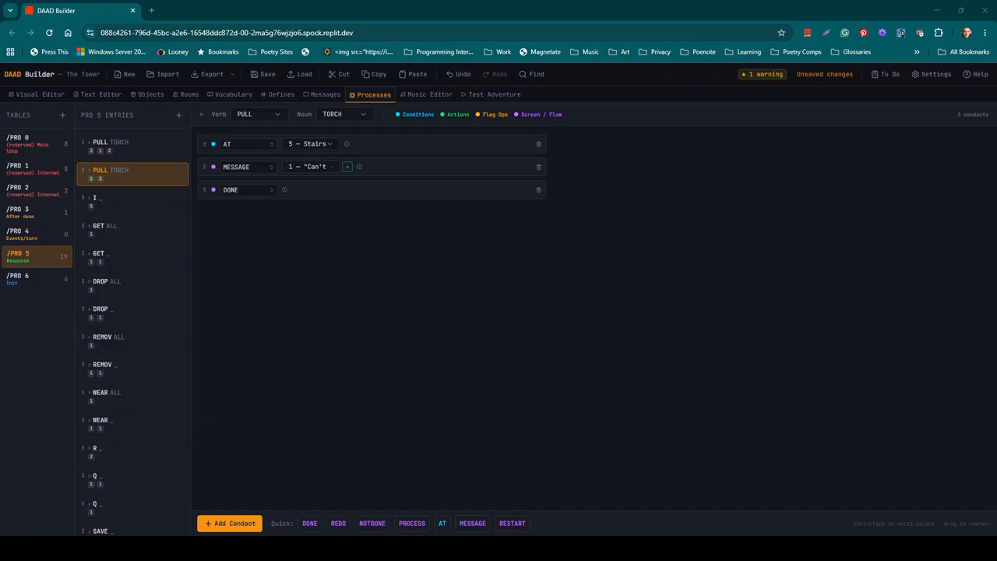
Switch to the Medium tutorial and read its explanation of the PULL TORCH entries through the section on closing the passage.
{"action": "key", "text": "alt+Tab"}
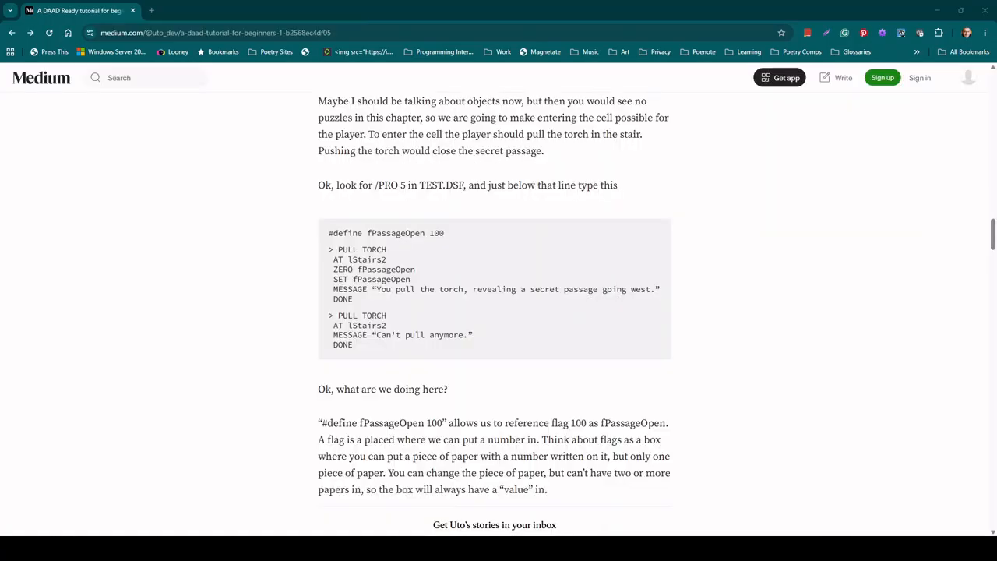
{"action": "scroll", "coordinate": [736, 281], "scroll_direction": "down", "scroll_amount": 1}
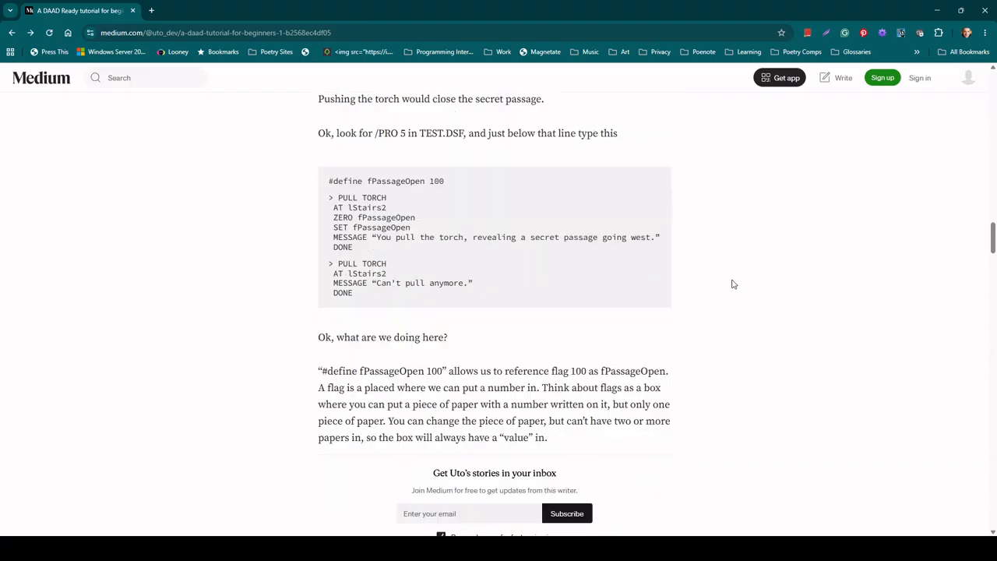
{"action": "scroll", "coordinate": [684, 272], "scroll_direction": "down", "scroll_amount": 1}
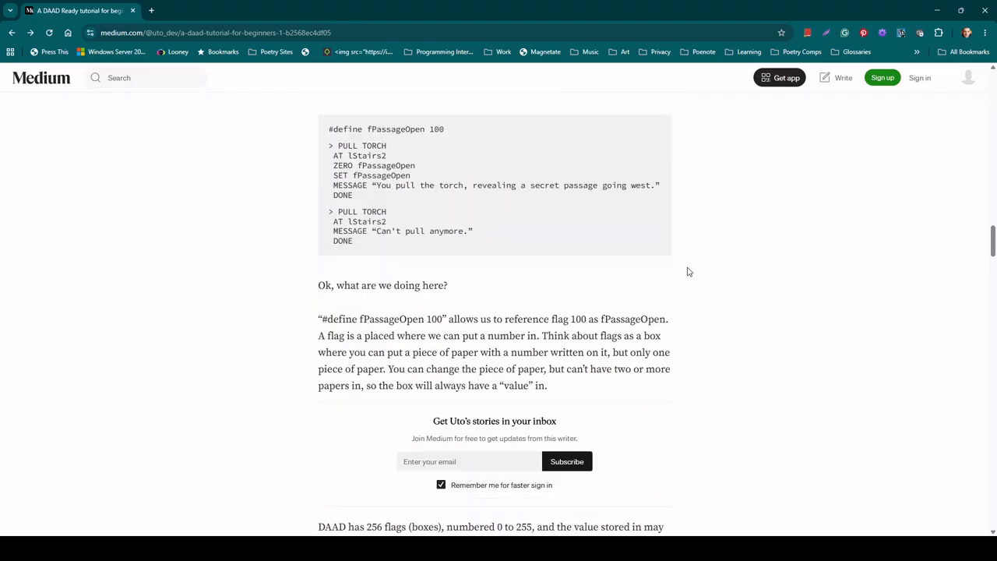
{"action": "scroll", "coordinate": [639, 282], "scroll_direction": "down", "scroll_amount": 2}
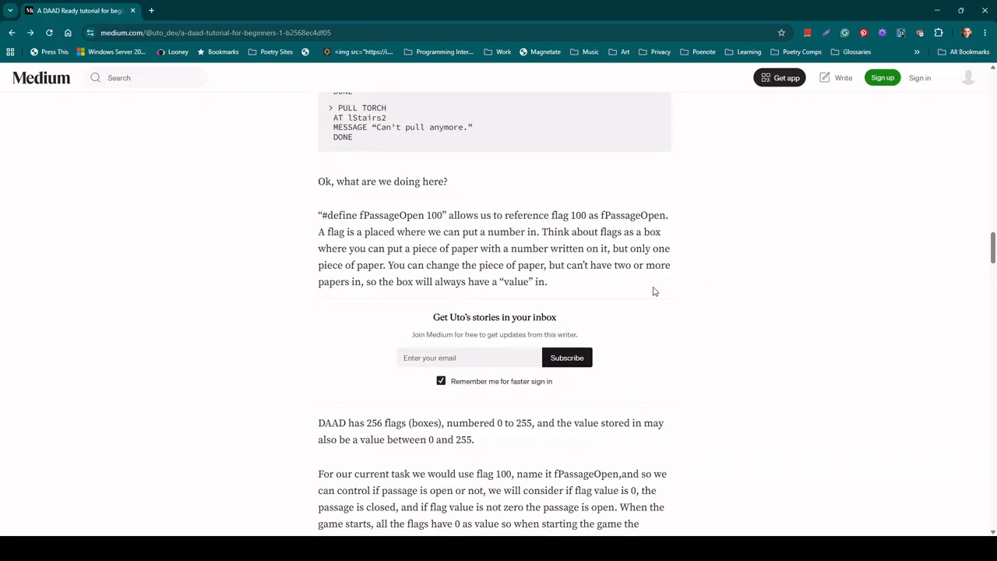
{"action": "scroll", "coordinate": [654, 291], "scroll_direction": "down", "scroll_amount": 7}
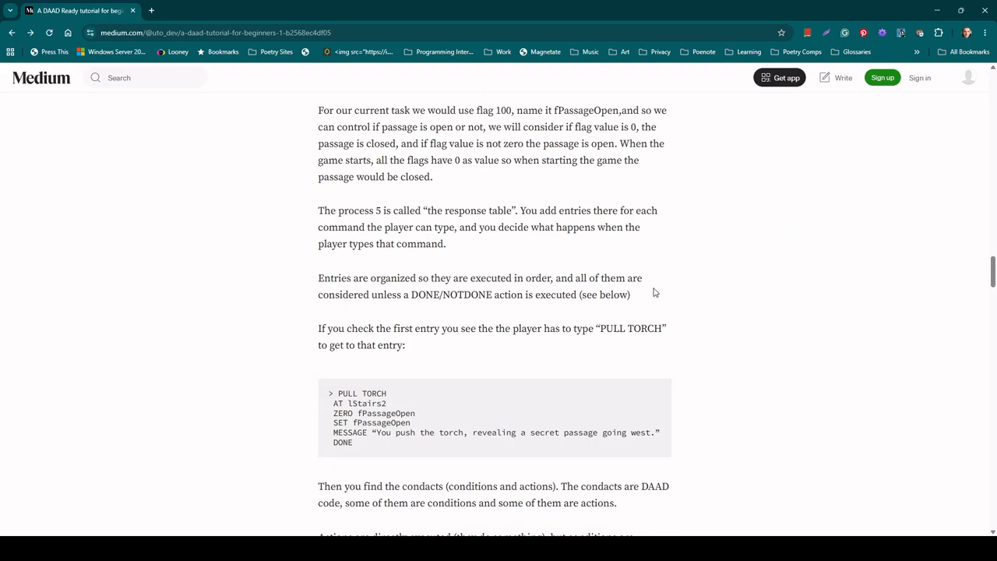
{"action": "scroll", "coordinate": [655, 292], "scroll_direction": "down", "scroll_amount": 5}
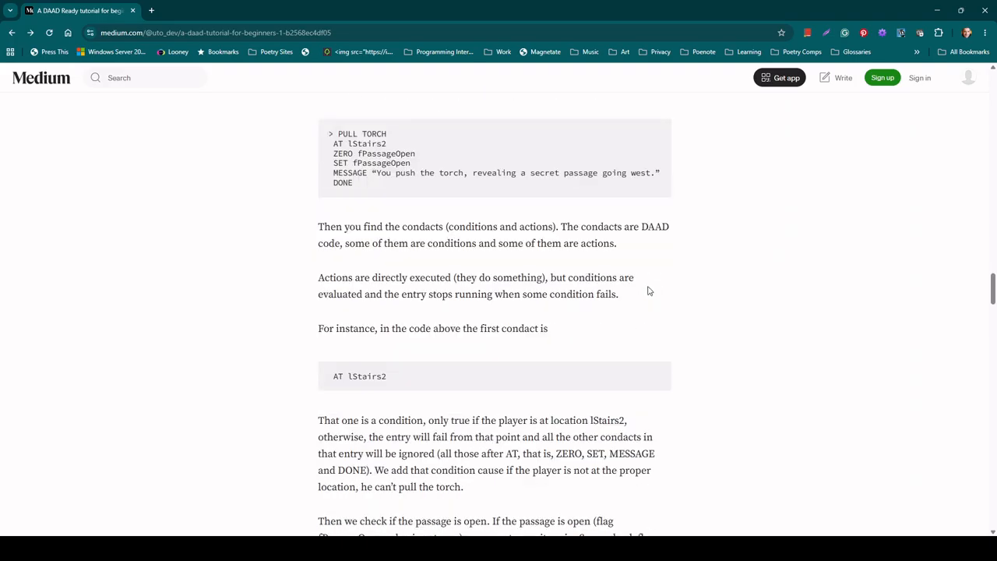
{"action": "scroll", "coordinate": [647, 290], "scroll_direction": "down", "scroll_amount": 3}
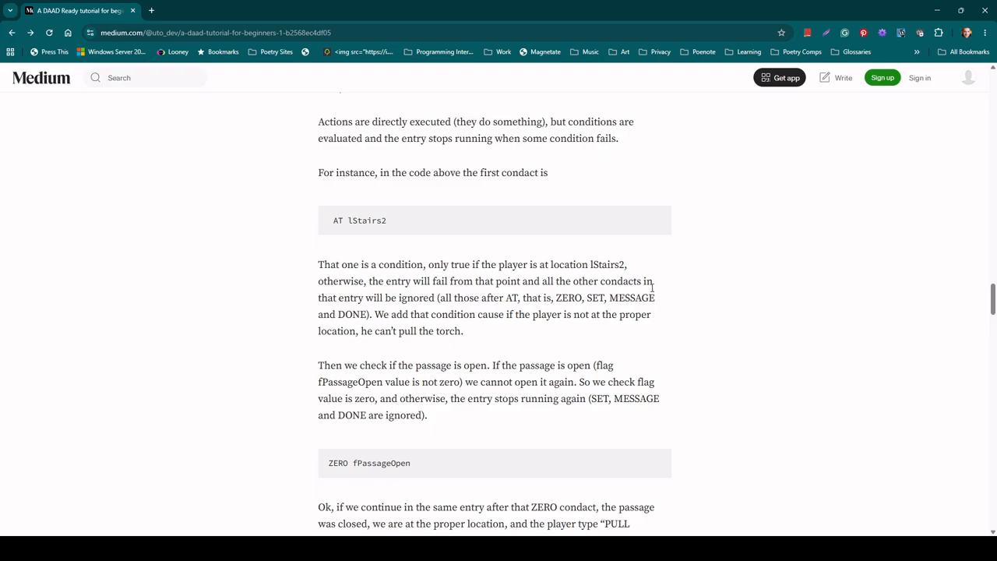
{"action": "scroll", "coordinate": [653, 288], "scroll_direction": "down", "scroll_amount": 1}
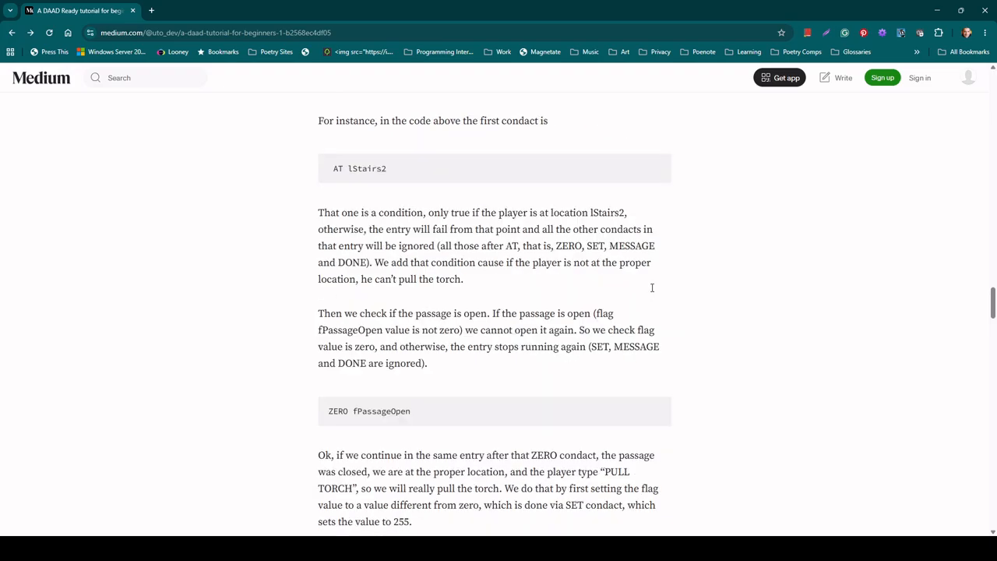
{"action": "scroll", "coordinate": [646, 290], "scroll_direction": "down", "scroll_amount": 3}
{"action": "scroll", "coordinate": [643, 293], "scroll_direction": "down", "scroll_amount": 6}
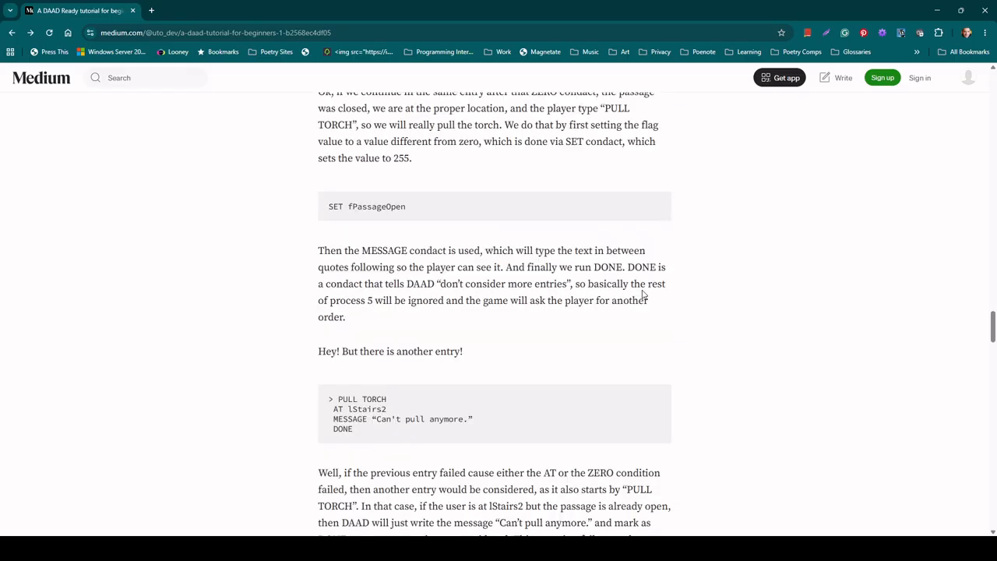
{"action": "scroll", "coordinate": [644, 293], "scroll_direction": "down", "scroll_amount": 3}
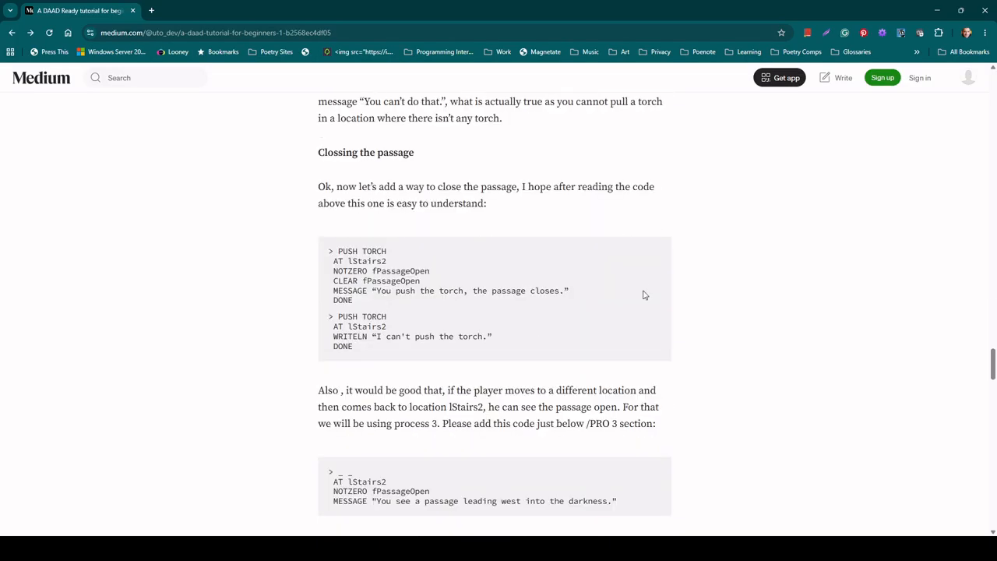
{"action": "scroll", "coordinate": [644, 293], "scroll_direction": "down", "scroll_amount": 1}
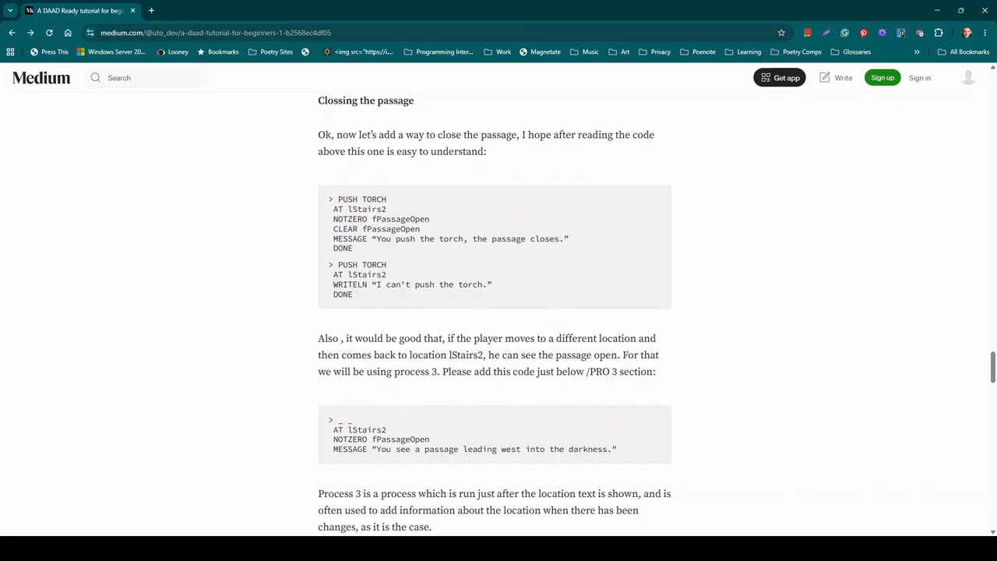
Switch to DAAD Builder, duplicate the first PULL TORCH entry in /PRO 5 and move the copy below the second PULL TORCH entry.
{"action": "key", "text": "alt+Tab"}
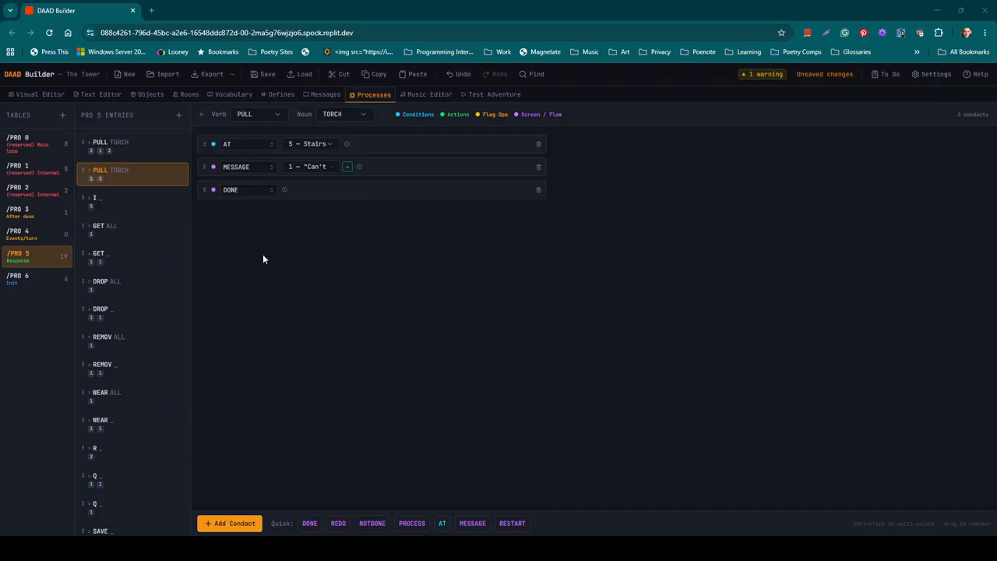
{"action": "left_click", "coordinate": [147, 148]}
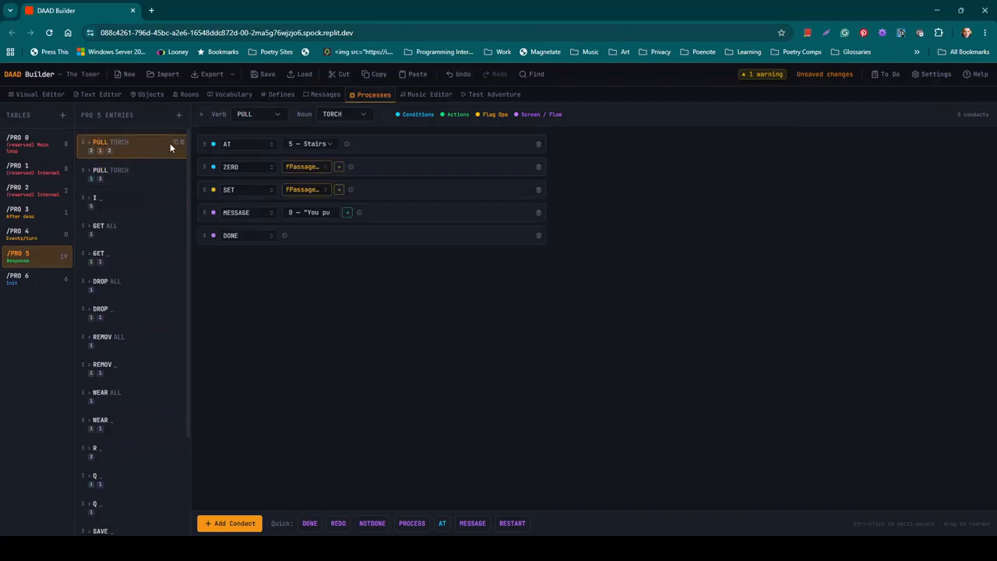
{"action": "left_click", "coordinate": [175, 142]}
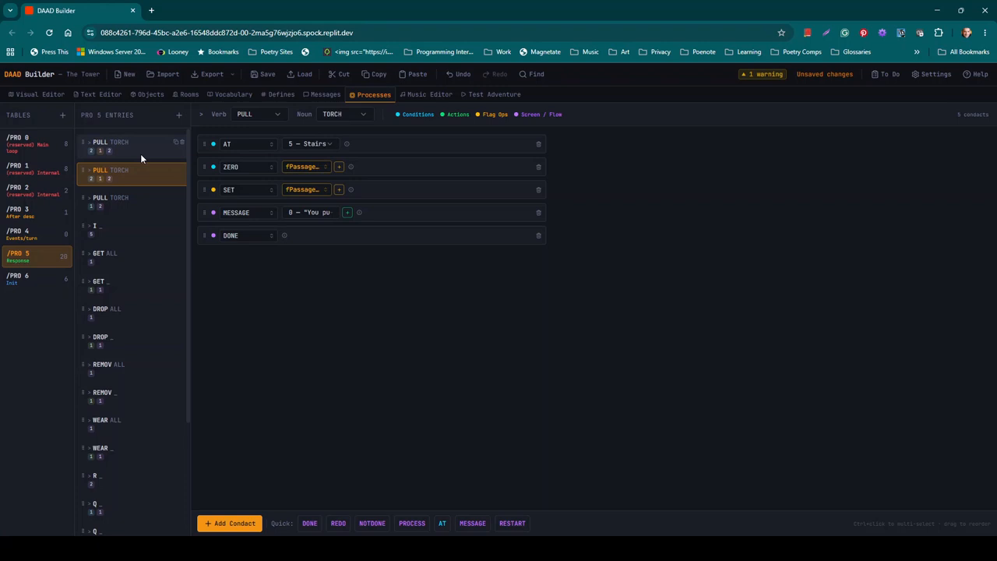
{"action": "key", "text": "Delete"}
{"action": "left_click", "coordinate": [143, 155]}
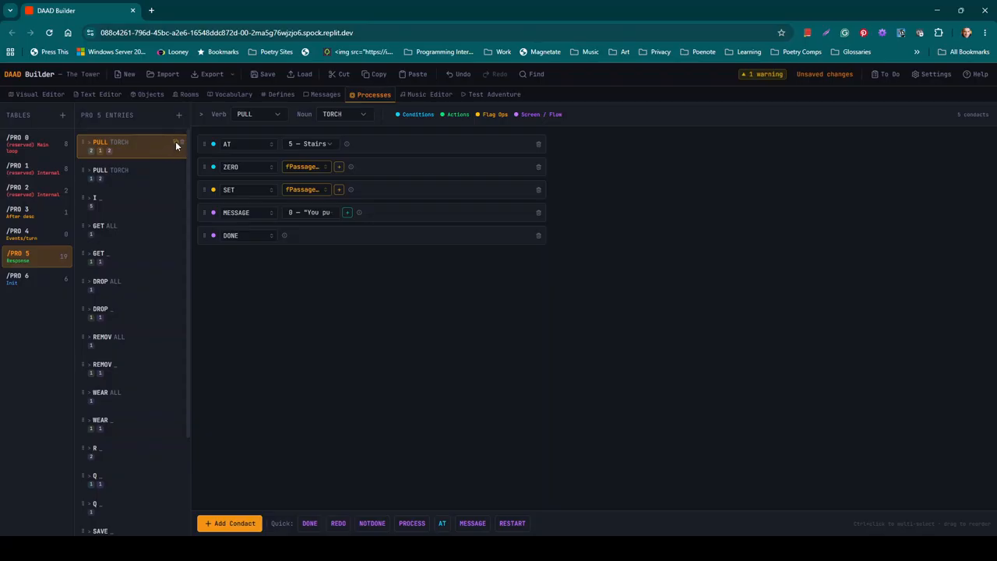
{"action": "left_click", "coordinate": [175, 142]}
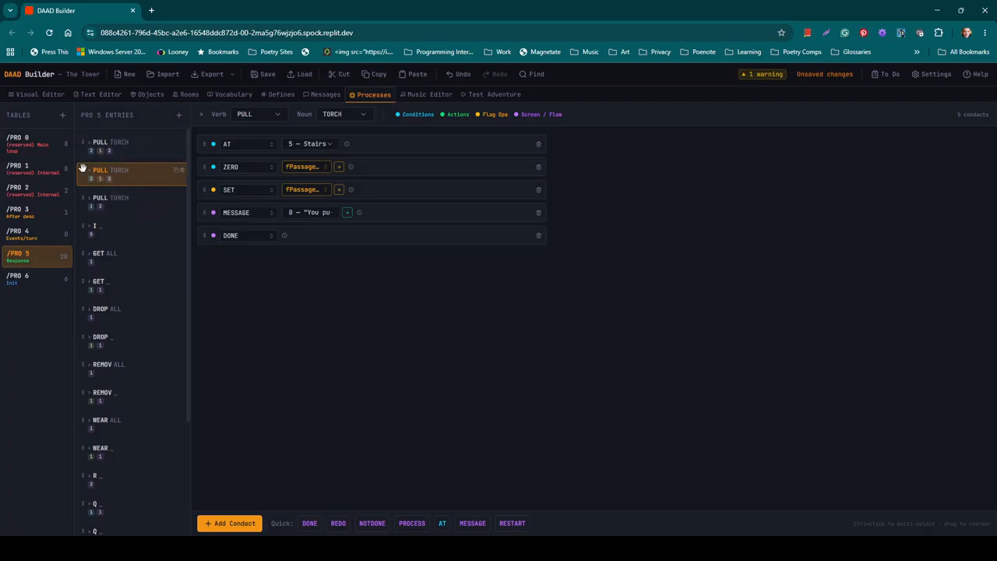
{"action": "left_click_drag", "start_coordinate": [83, 168], "coordinate": [83, 209]}
{"action": "left_click_drag", "start_coordinate": [82, 168], "coordinate": [86, 215]}
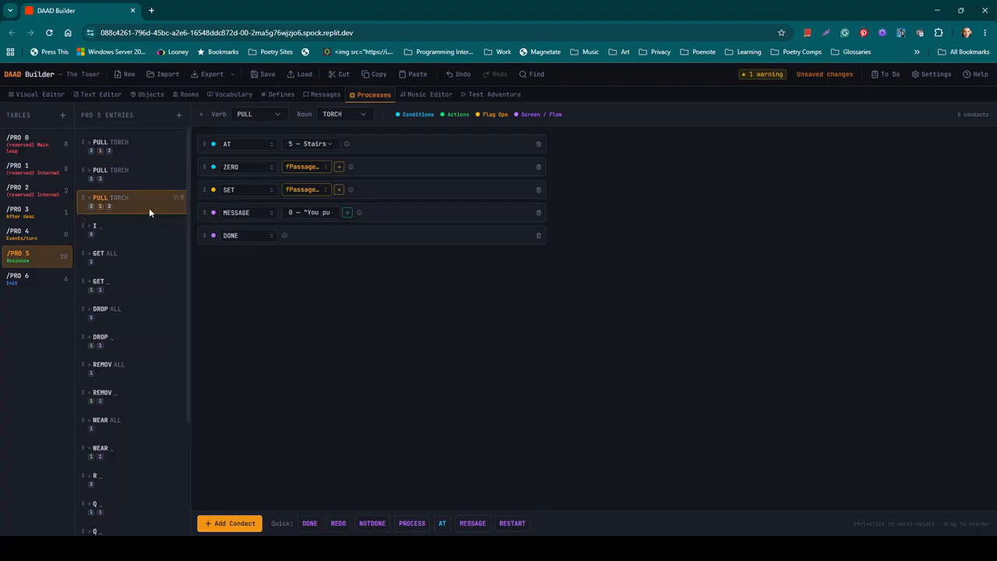
Change the verb of the third PULL TORCH entry in /PRO 5 to PUSH.
{"action": "left_click", "coordinate": [271, 115]}
{"action": "scroll", "coordinate": [279, 212], "scroll_direction": "up", "scroll_amount": 5}
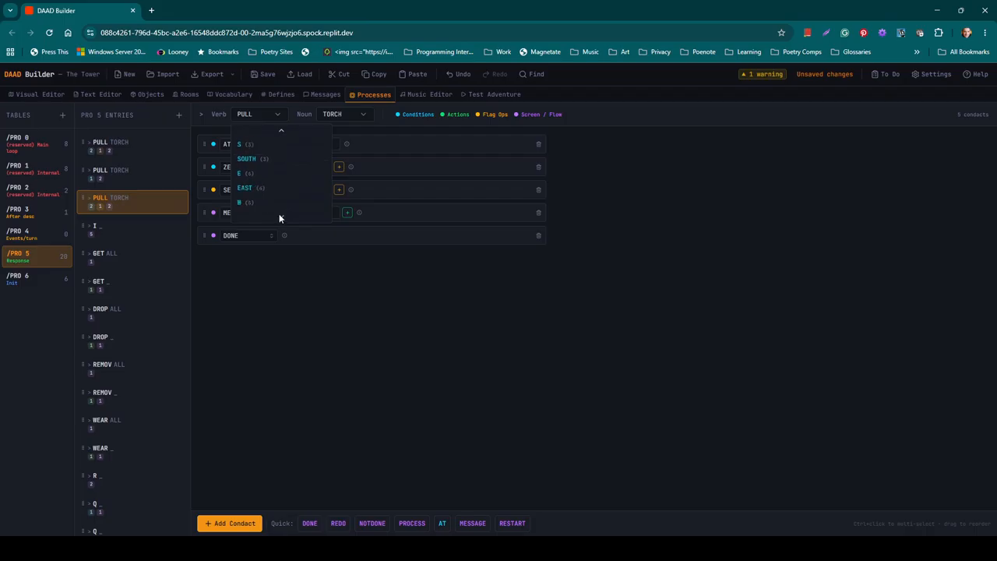
{"action": "scroll", "coordinate": [274, 141], "scroll_direction": "down", "scroll_amount": 5}
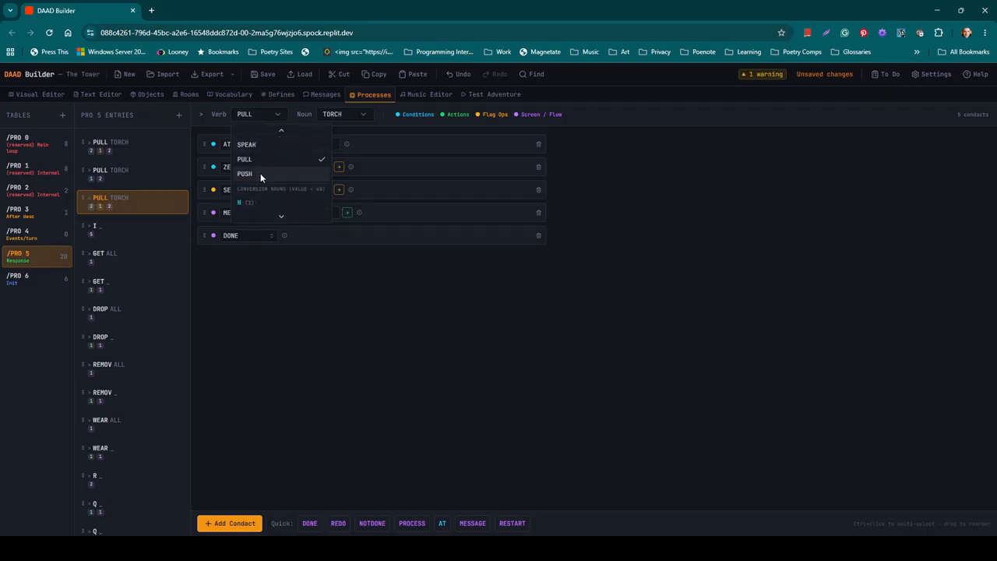
{"action": "left_click", "coordinate": [260, 173]}
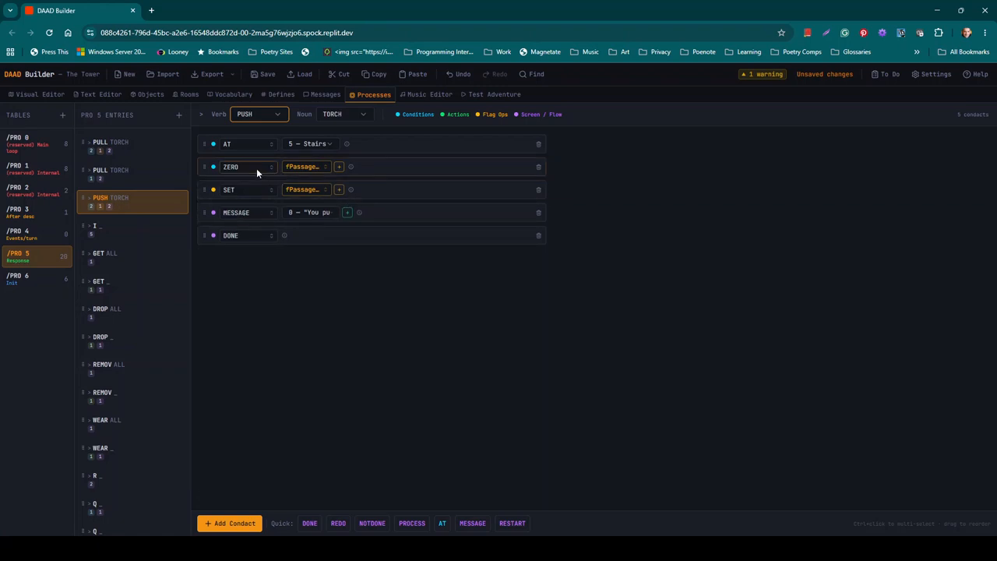
In the PUSH TORCH entry, change the ZERO condact to NOTZERO and the SET condact to CLEAR.
{"action": "left_click", "coordinate": [257, 167]}
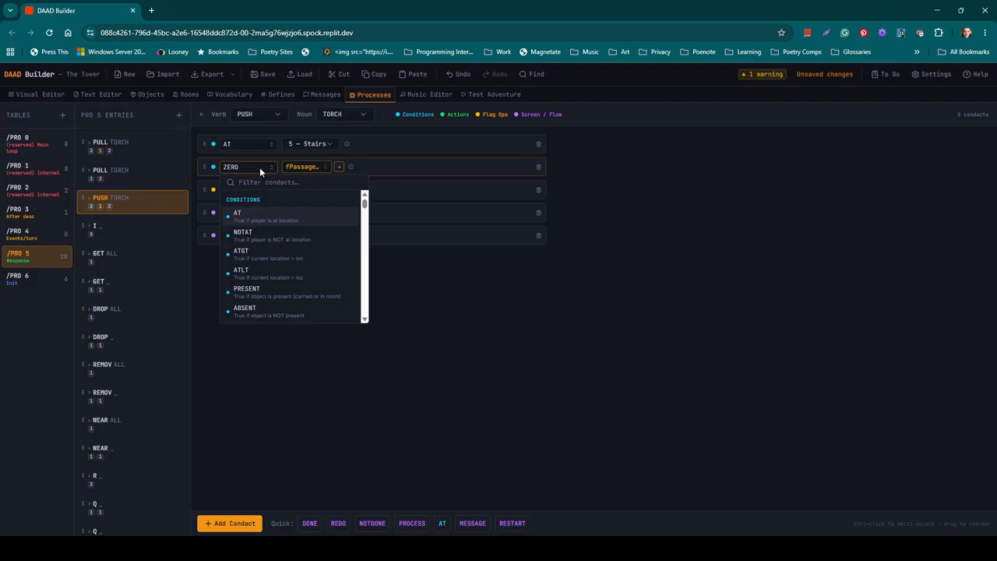
{"action": "type", "text": "not"}
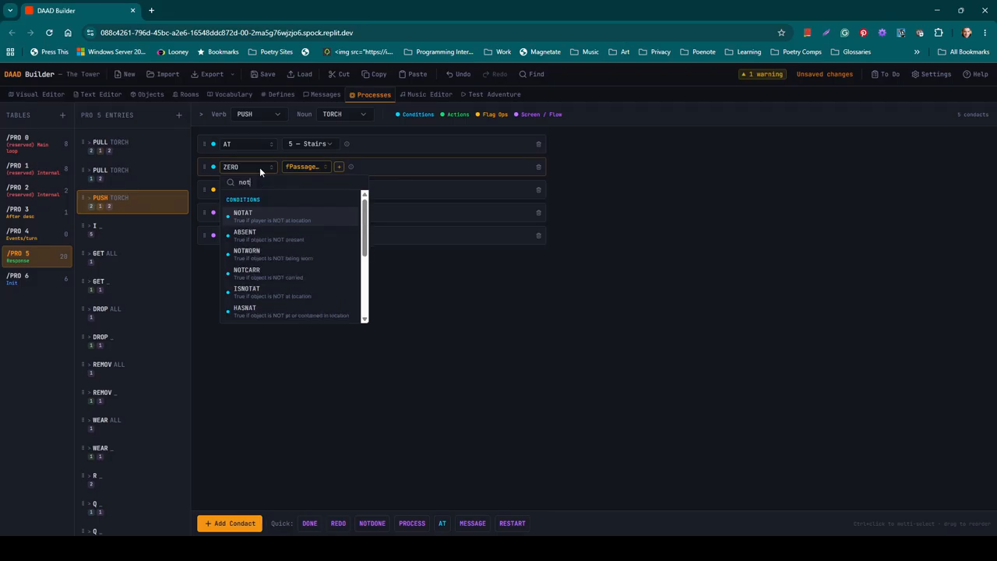
{"action": "type", "text": "z"}
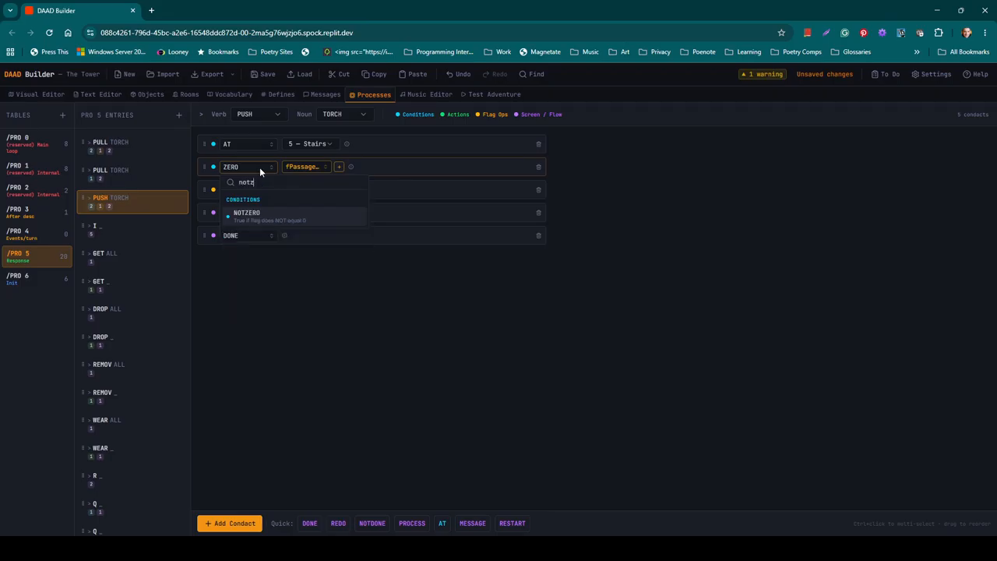
{"action": "left_click", "coordinate": [272, 217]}
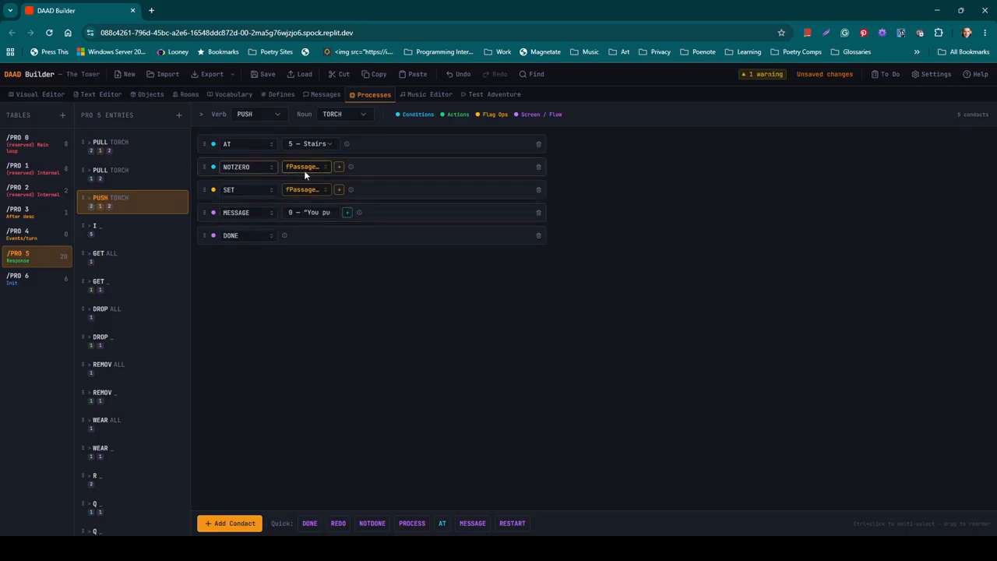
{"action": "left_click", "coordinate": [252, 190]}
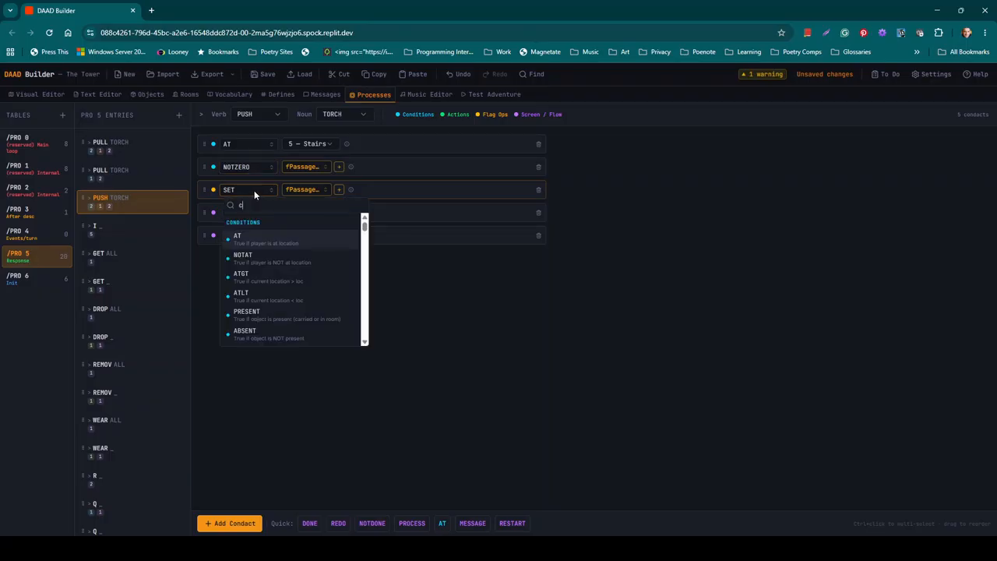
{"action": "type", "text": "cle"}
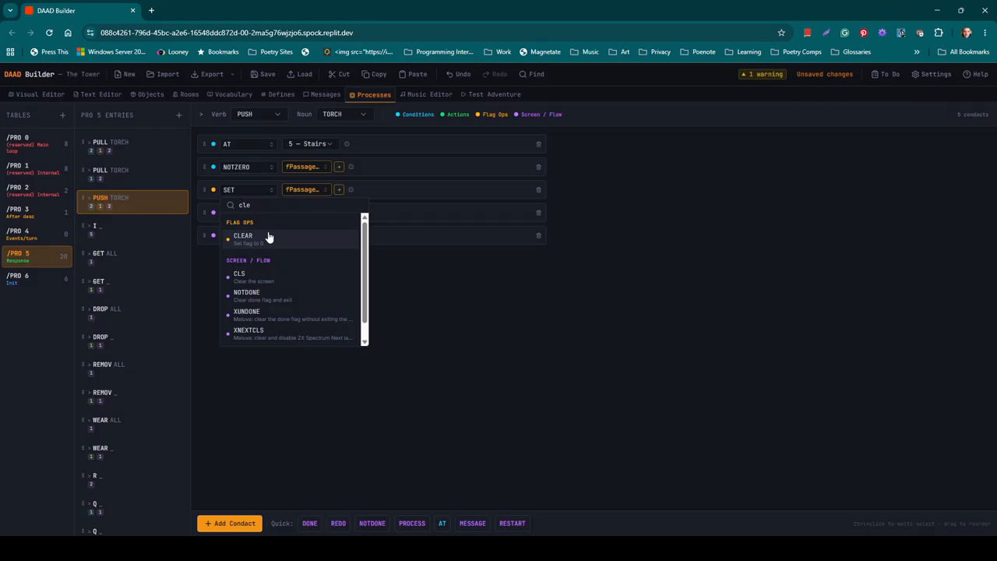
{"action": "left_click", "coordinate": [265, 237]}
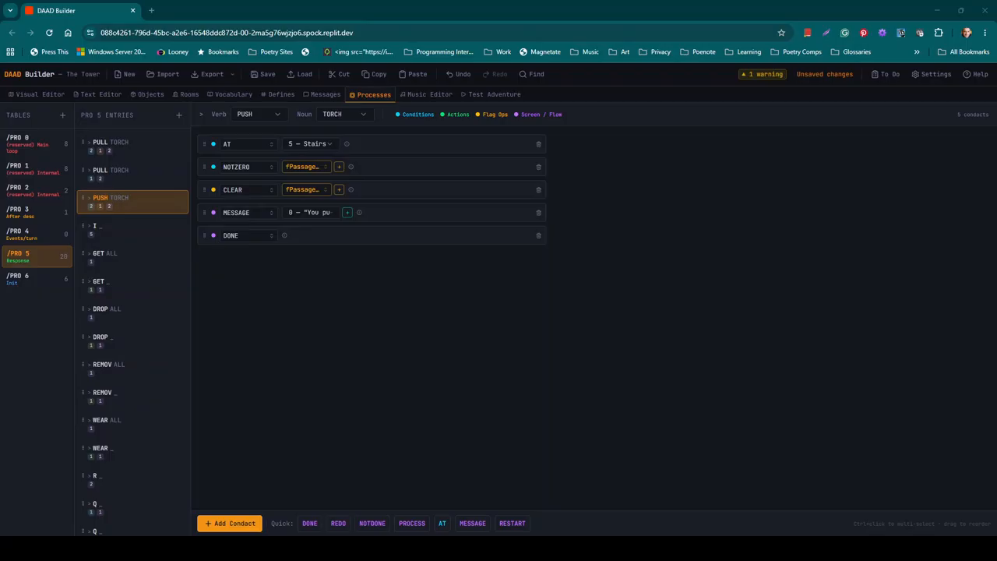
Create the new message "You push the torch, the passage closes." and use it in the PUSH TORCH entry's MESSAGE condact.
{"action": "left_click", "coordinate": [348, 212]}
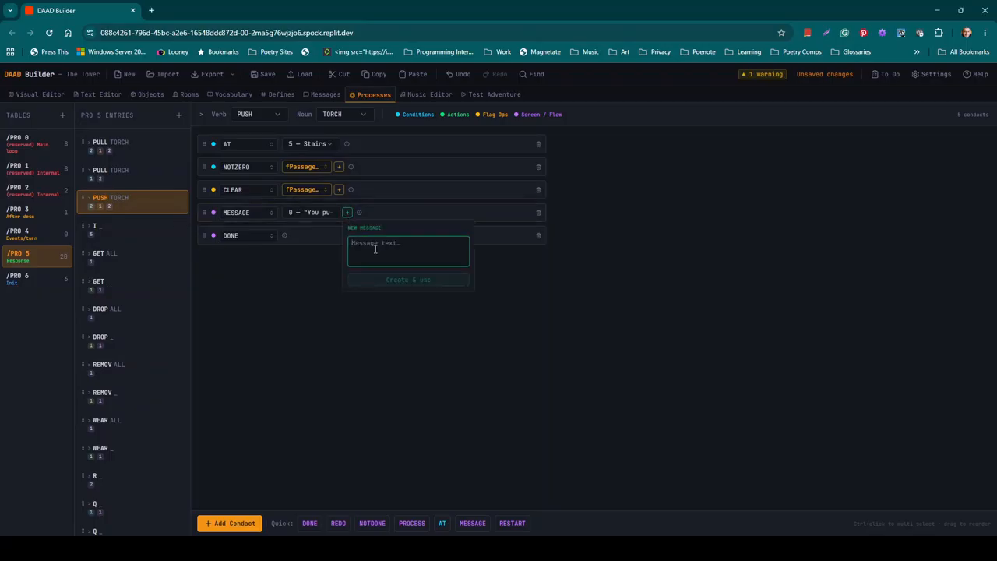
{"action": "key", "text": "ctrl+v"}
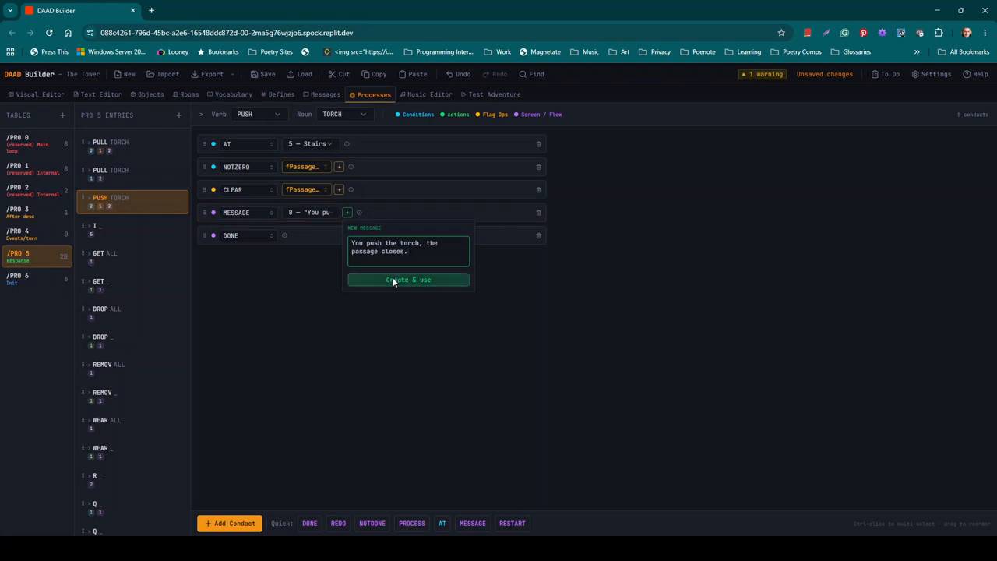
{"action": "left_click", "coordinate": [392, 279]}
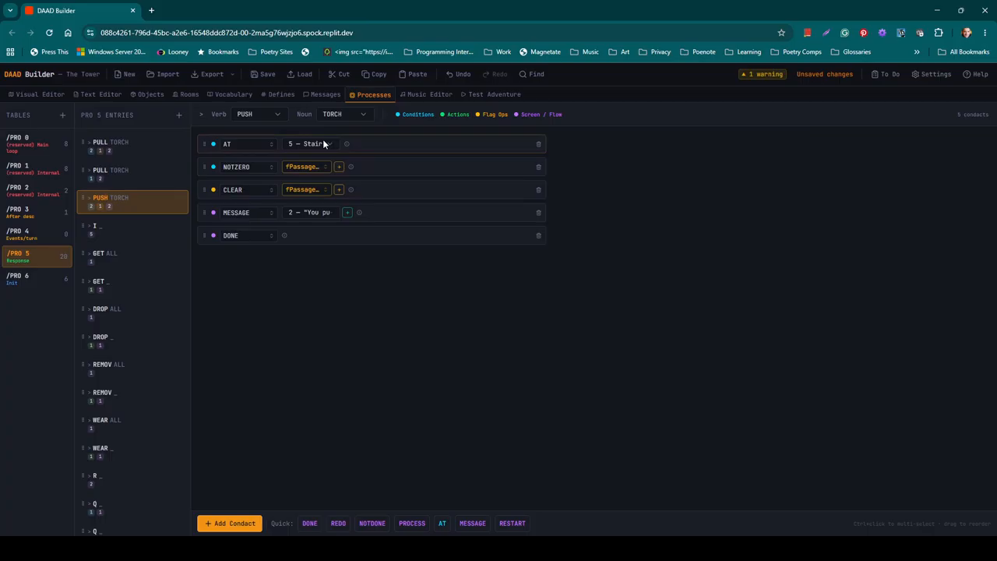
Duplicate the PUSH TORCH entry in /PRO 5 and delete the NOTZERO and CLEAR condacts from the copy.
{"action": "left_click", "coordinate": [174, 197]}
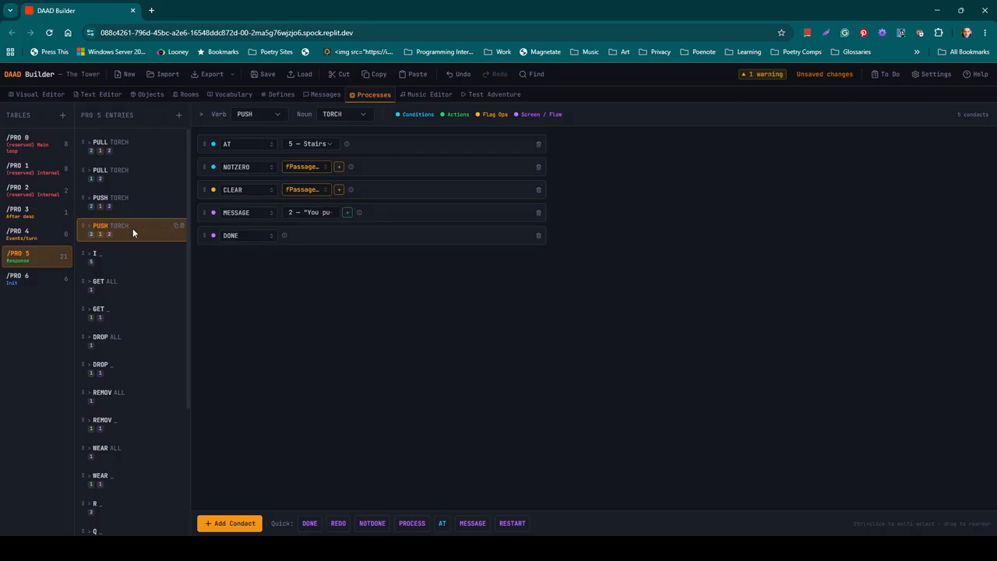
{"action": "left_click", "coordinate": [538, 167]}
{"action": "left_click", "coordinate": [538, 168]}
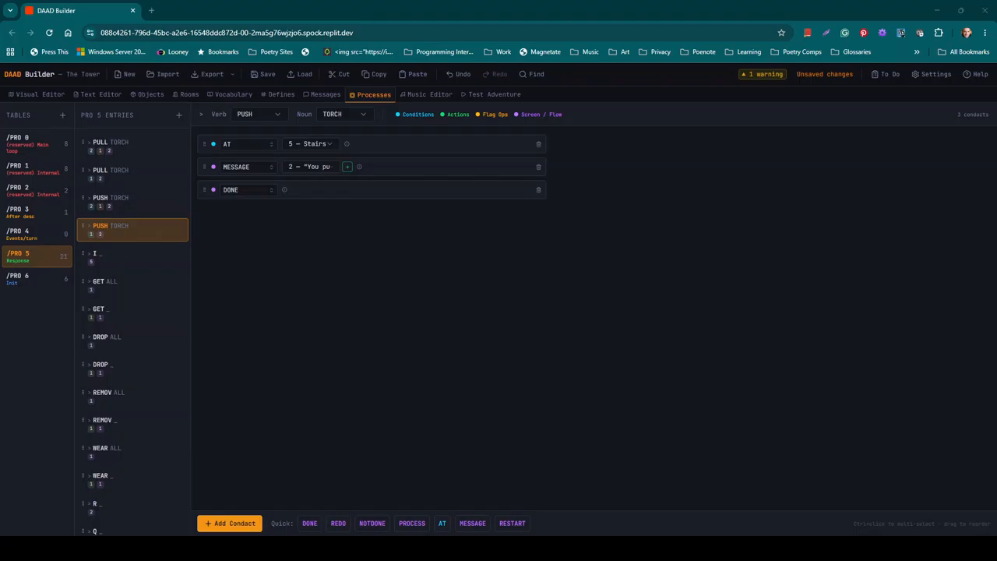
Create the new message "I can't push the torch." and use it in the second PUSH TORCH entry's MESSAGE condact.
{"action": "left_click", "coordinate": [347, 167]}
{"action": "type", "text": "I can't push the torch."}
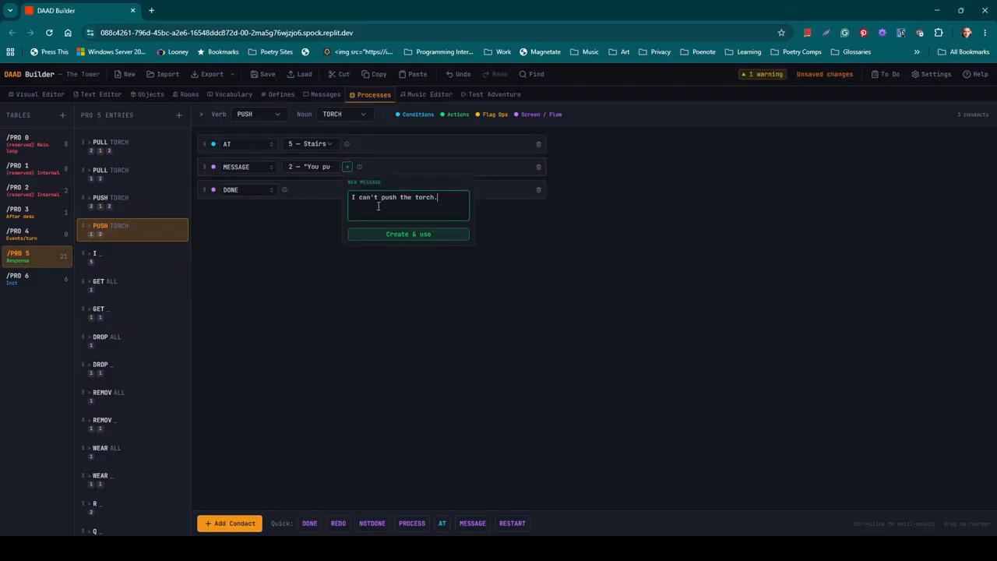
{"action": "left_click", "coordinate": [389, 233]}
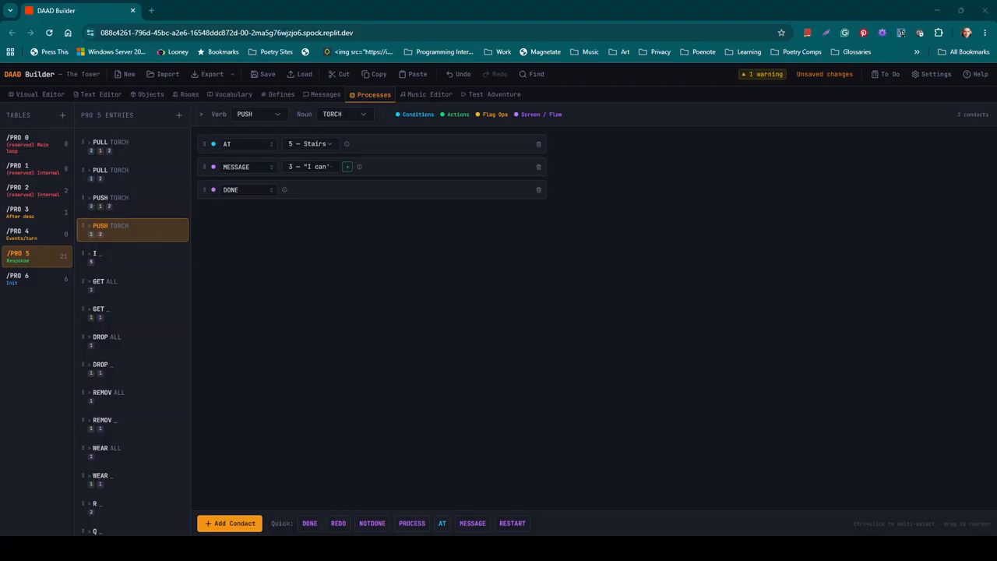
Switch to the Medium tutorial and read how the /PRO 3 entry describes the open passage at lStairs2.
{"action": "key", "text": "alt+Tab"}
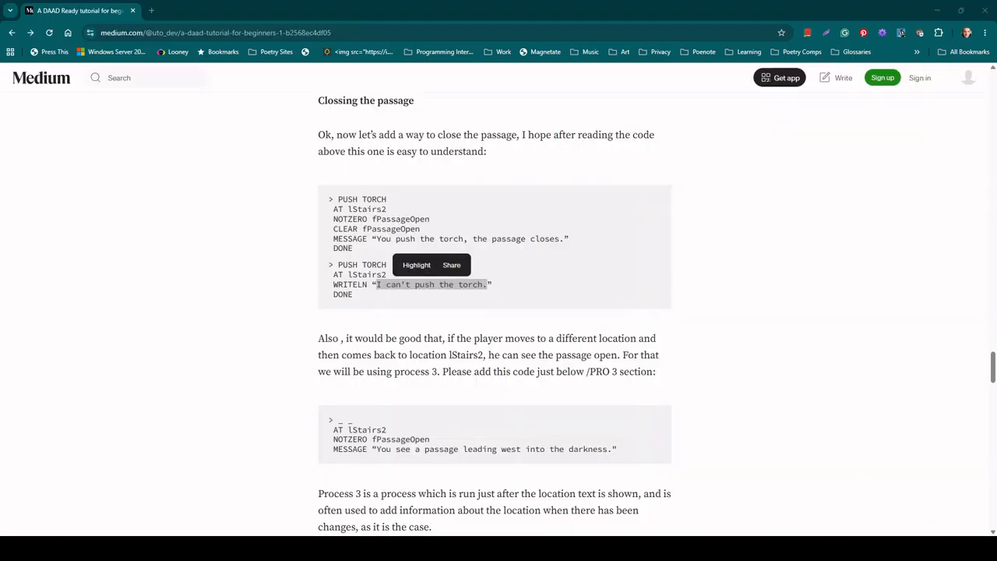
{"action": "left_click", "coordinate": [966, 305]}
{"action": "scroll", "coordinate": [728, 309], "scroll_direction": "down", "scroll_amount": 1}
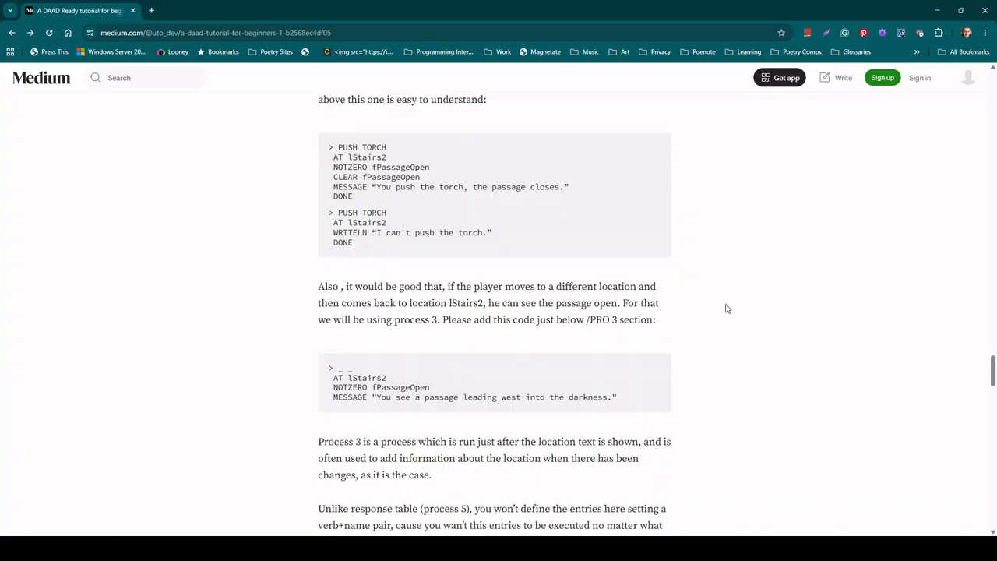
{"action": "scroll", "coordinate": [722, 306], "scroll_direction": "down", "scroll_amount": 2}
{"action": "scroll", "coordinate": [716, 304], "scroll_direction": "down", "scroll_amount": 1}
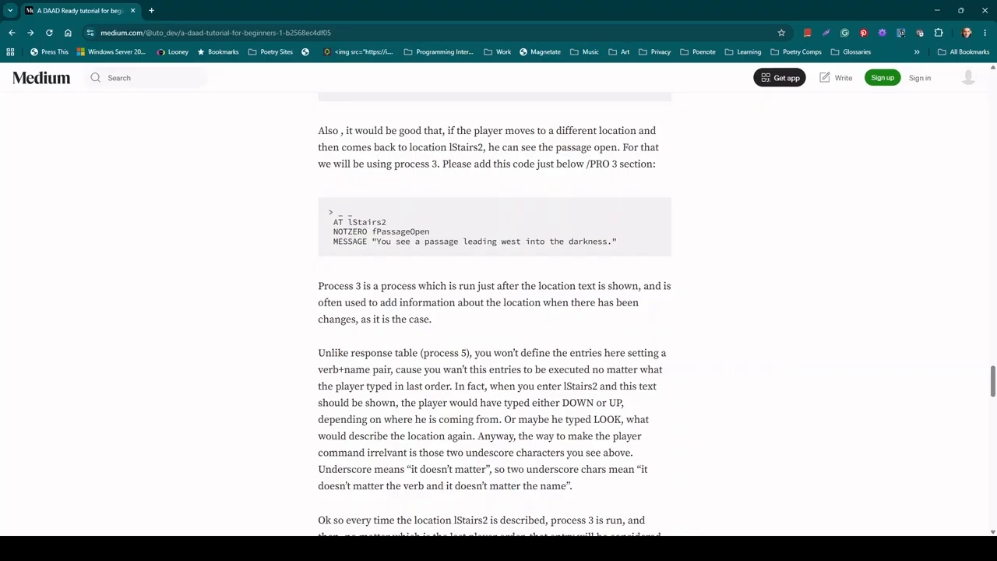
{"action": "left_click", "coordinate": [671, 503]}
Switch to DAAD Builder and add a new entry for any verb and noun to the /PRO 3 table.
{"action": "key", "text": "alt+Tab"}
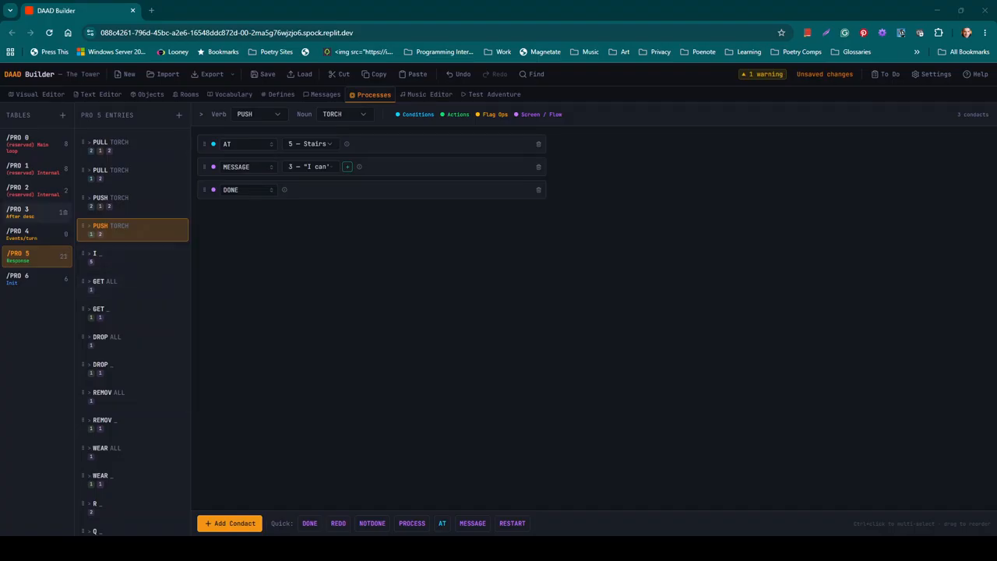
{"action": "left_click", "coordinate": [31, 216]}
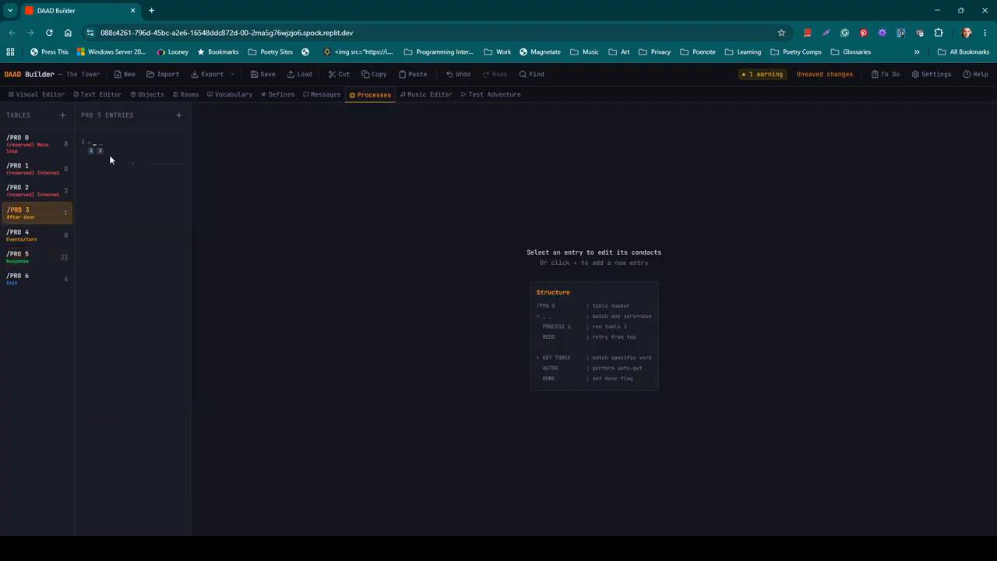
{"action": "left_click", "coordinate": [179, 115]}
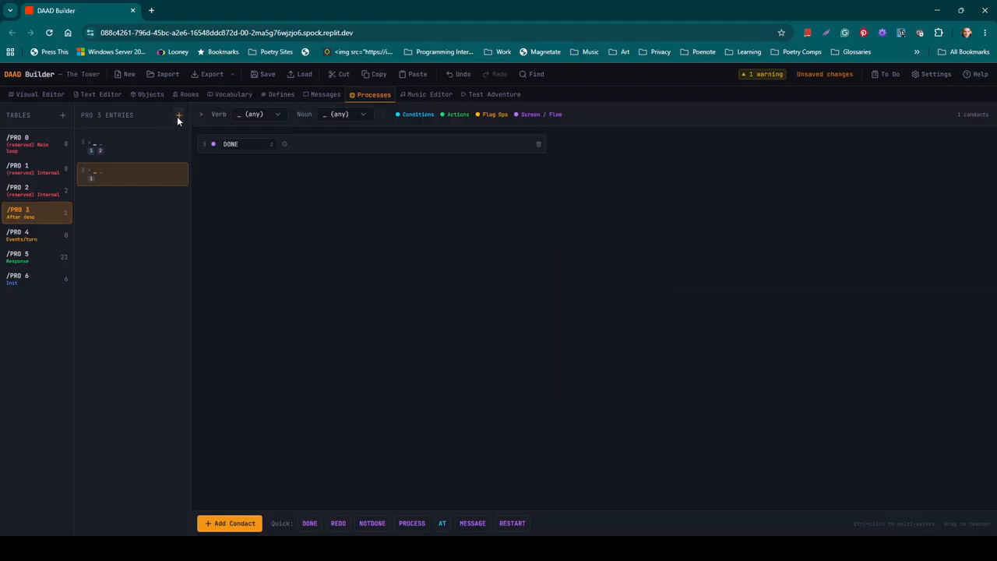
Add an AT condact with location 5 – Stairs2 to the new /PRO 3 entry.
{"action": "left_click", "coordinate": [234, 522]}
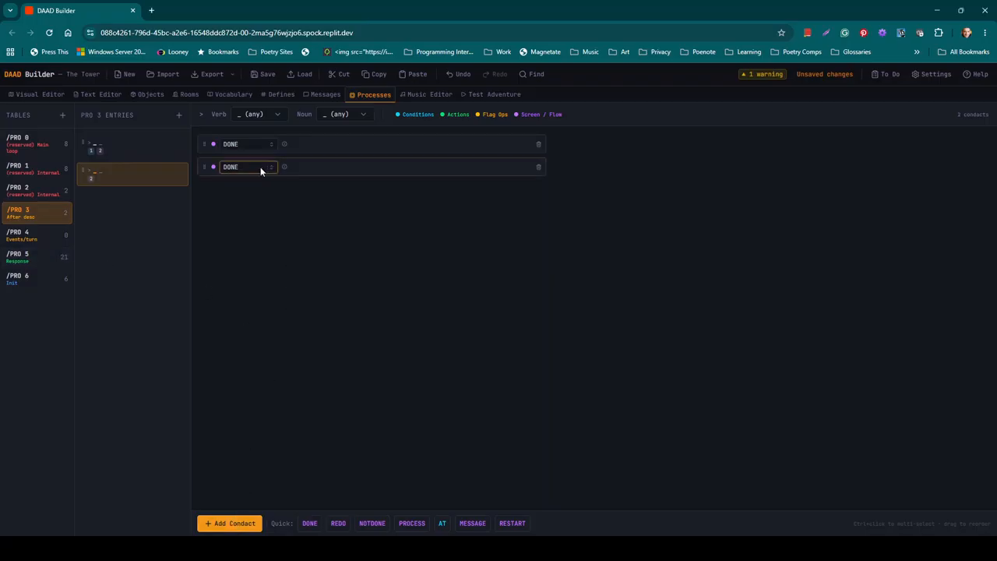
{"action": "left_click", "coordinate": [261, 167]}
{"action": "left_click", "coordinate": [245, 215]}
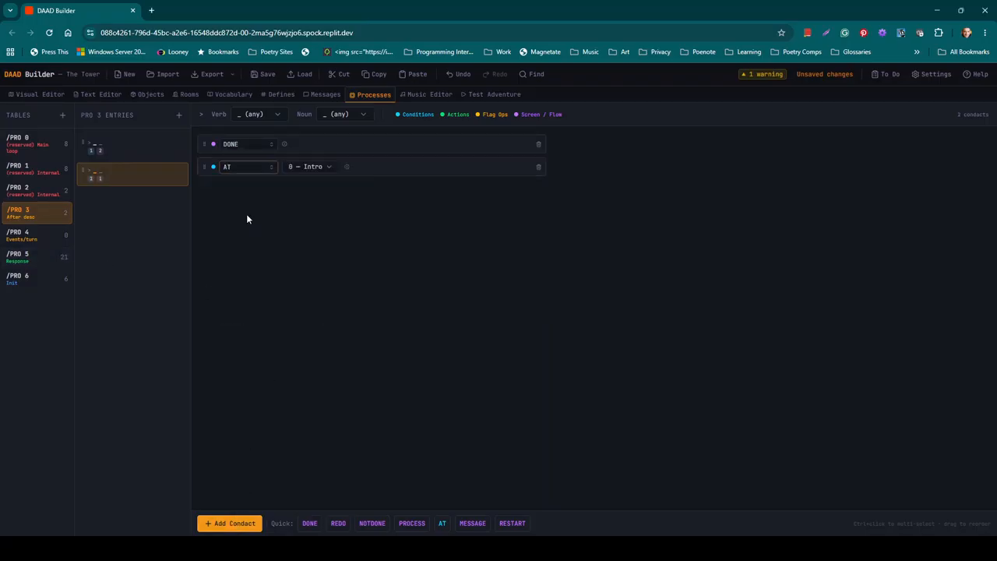
{"action": "left_click", "coordinate": [330, 167]}
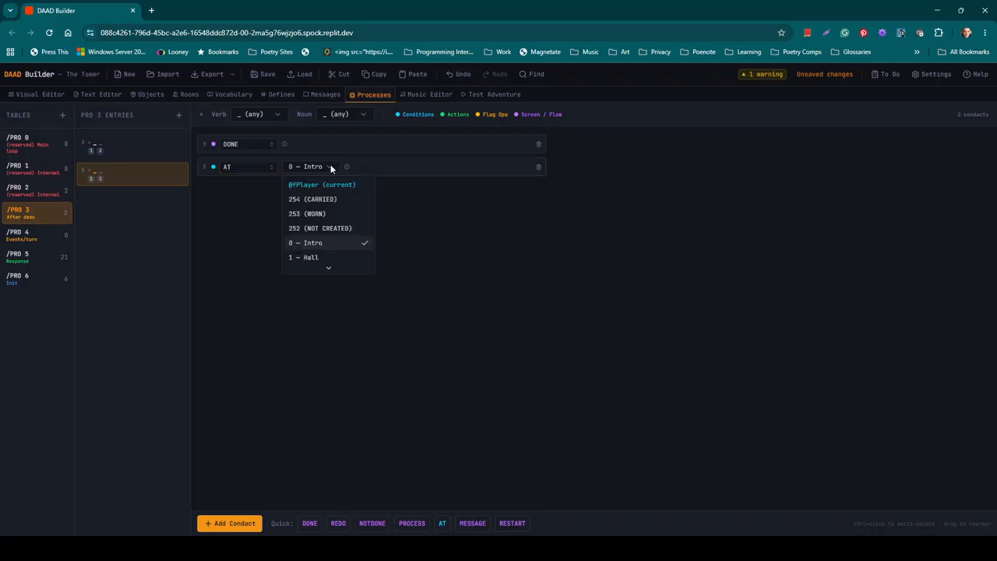
{"action": "scroll", "coordinate": [327, 263], "scroll_direction": "down", "scroll_amount": 2}
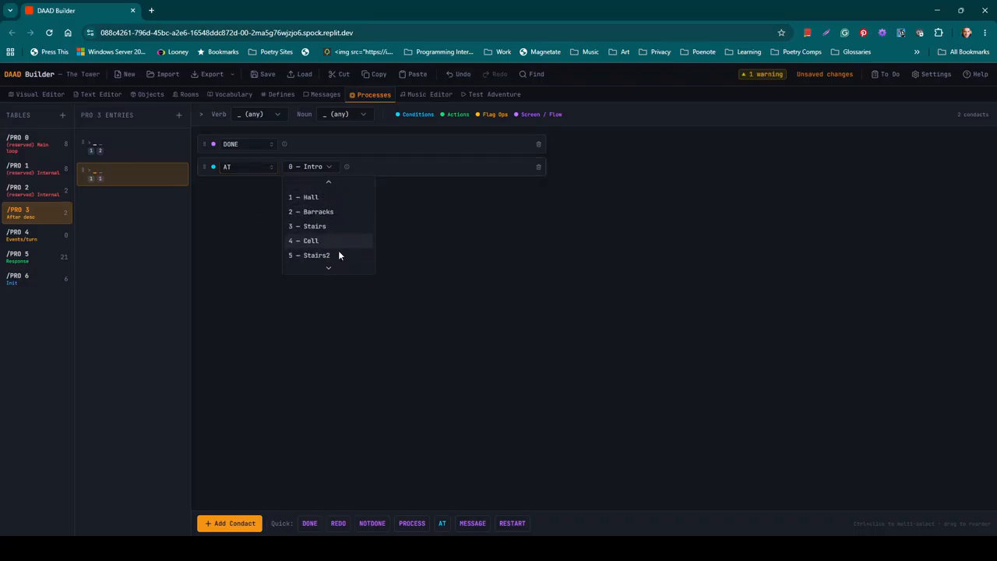
{"action": "left_click", "coordinate": [327, 256]}
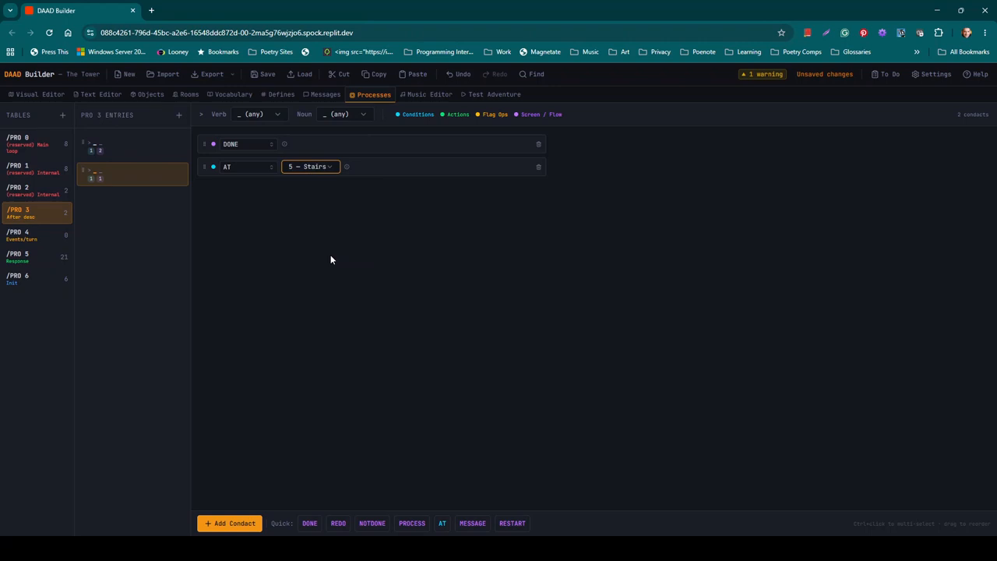
Add a NOTZERO condact testing the fPassageOpen flag after the AT condact in the new /PRO 3 entry.
{"action": "left_click", "coordinate": [233, 523]}
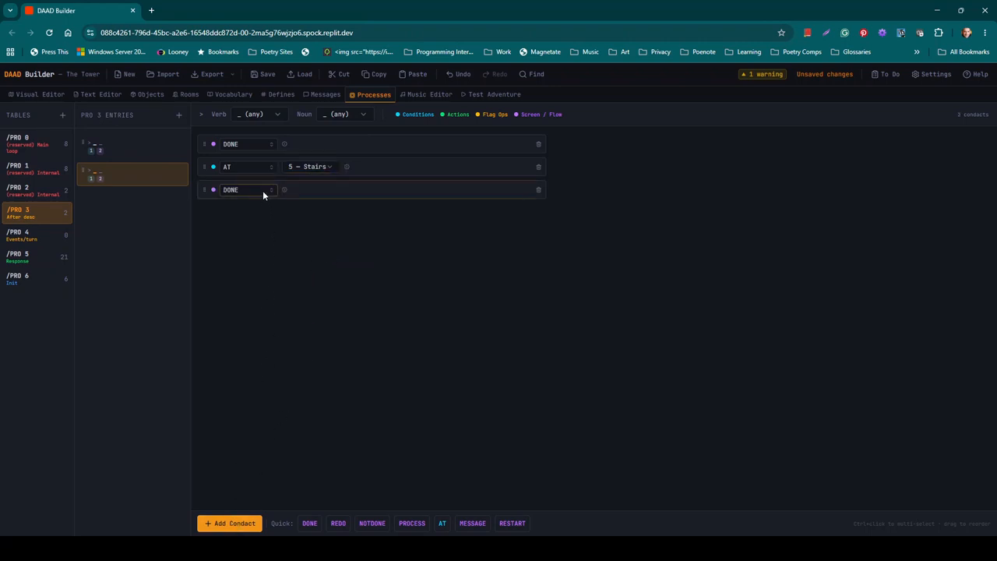
{"action": "left_click", "coordinate": [263, 190]}
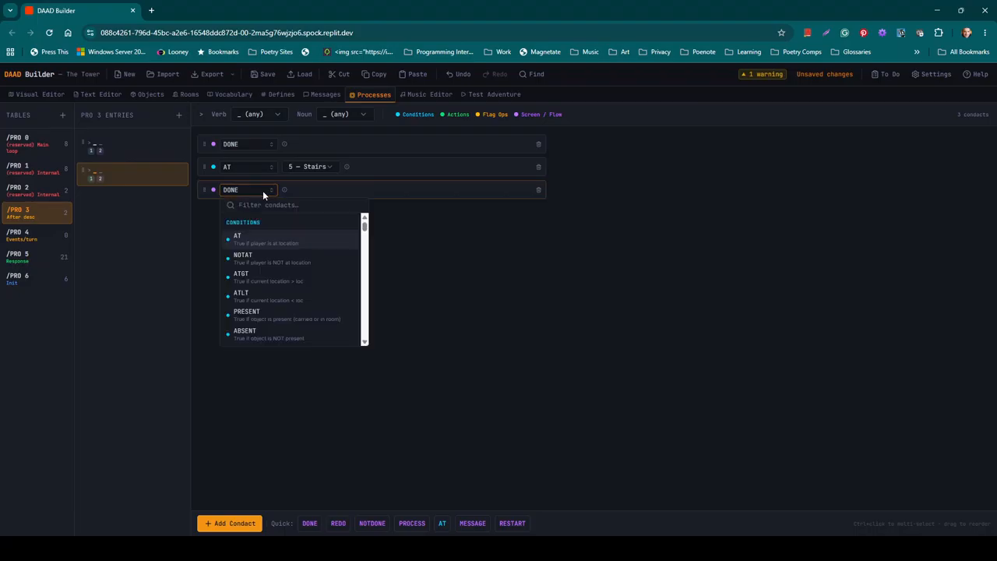
{"action": "type", "text": "not"}
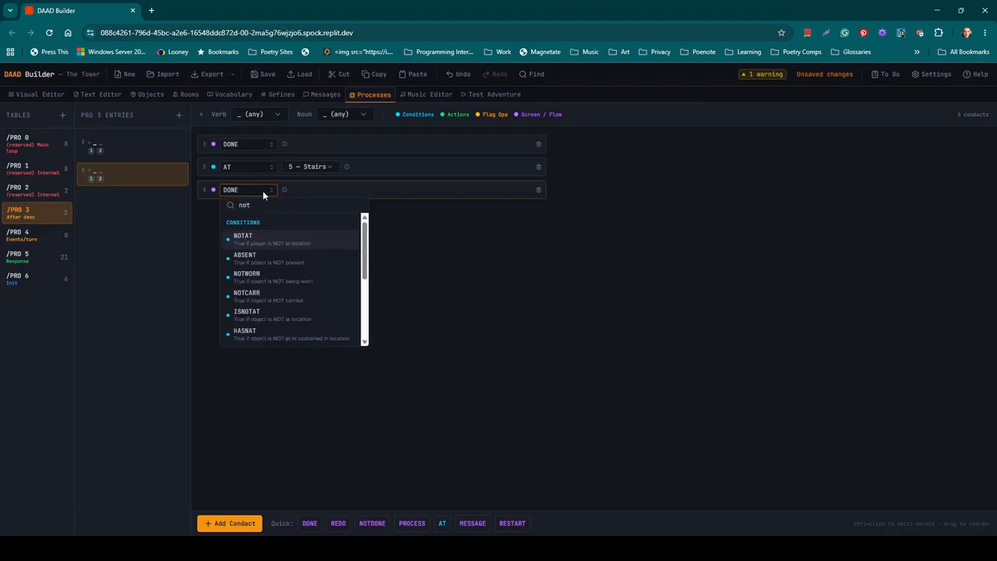
{"action": "type", "text": "ze"}
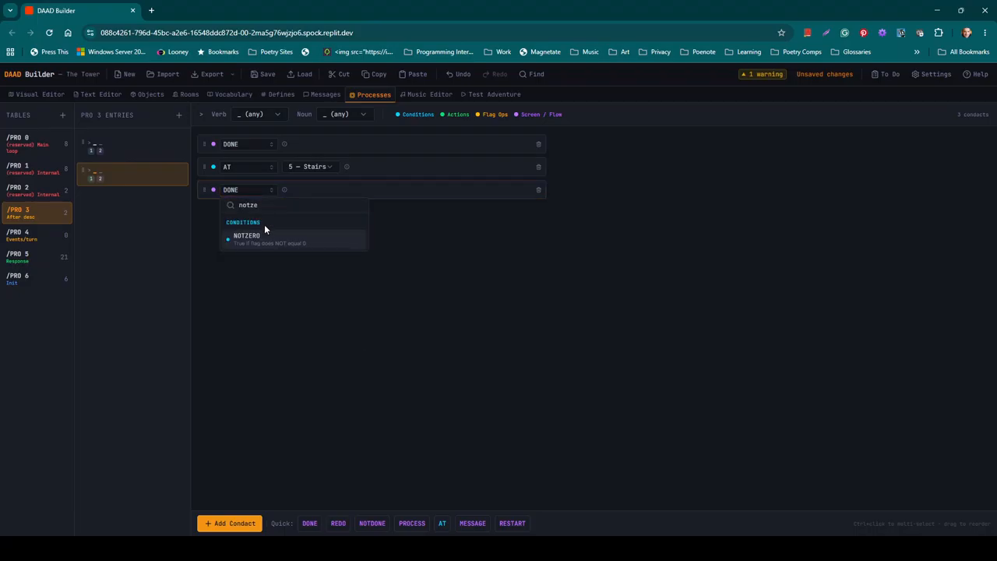
{"action": "left_click", "coordinate": [265, 236]}
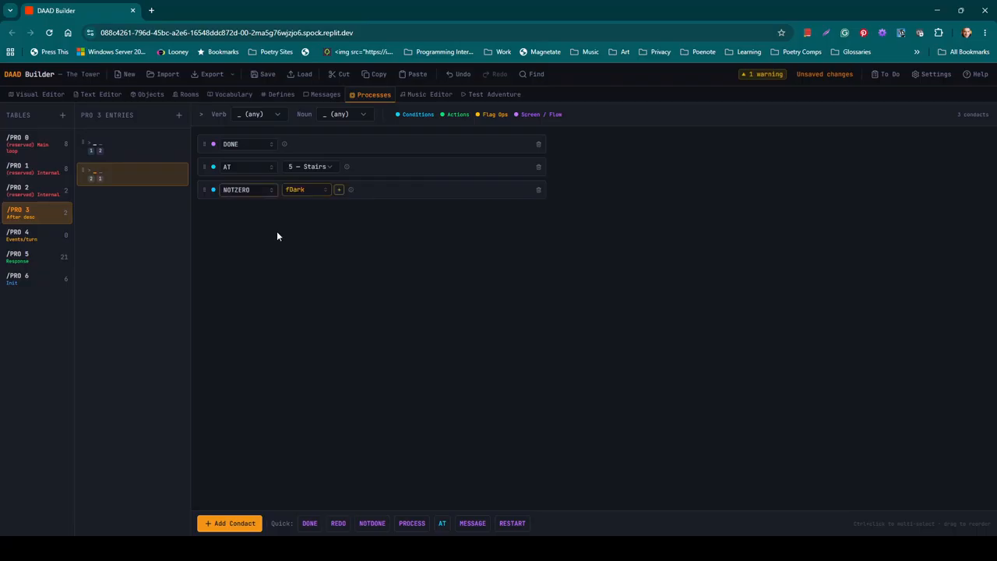
{"action": "left_click", "coordinate": [318, 191]}
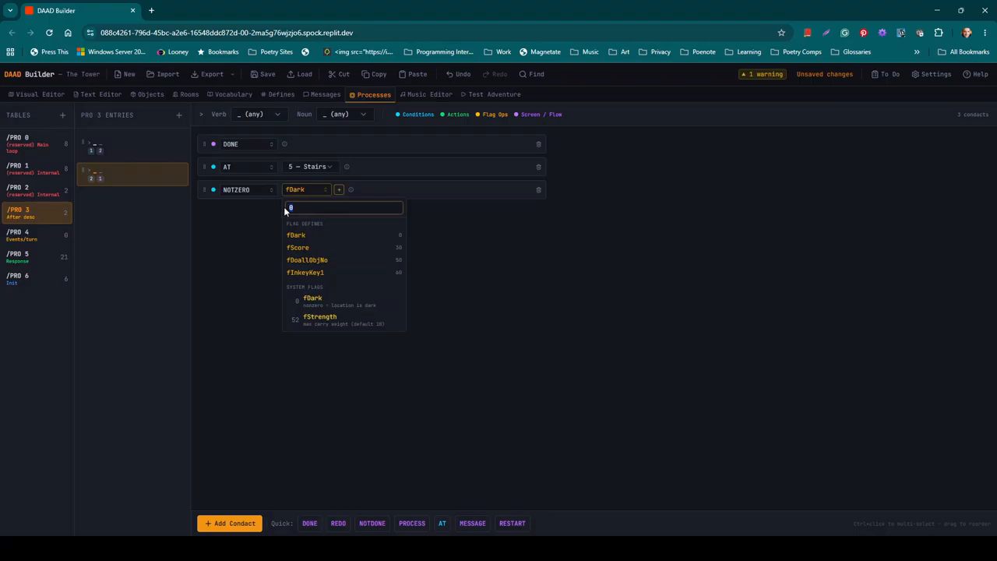
{"action": "type", "text": "fp"}
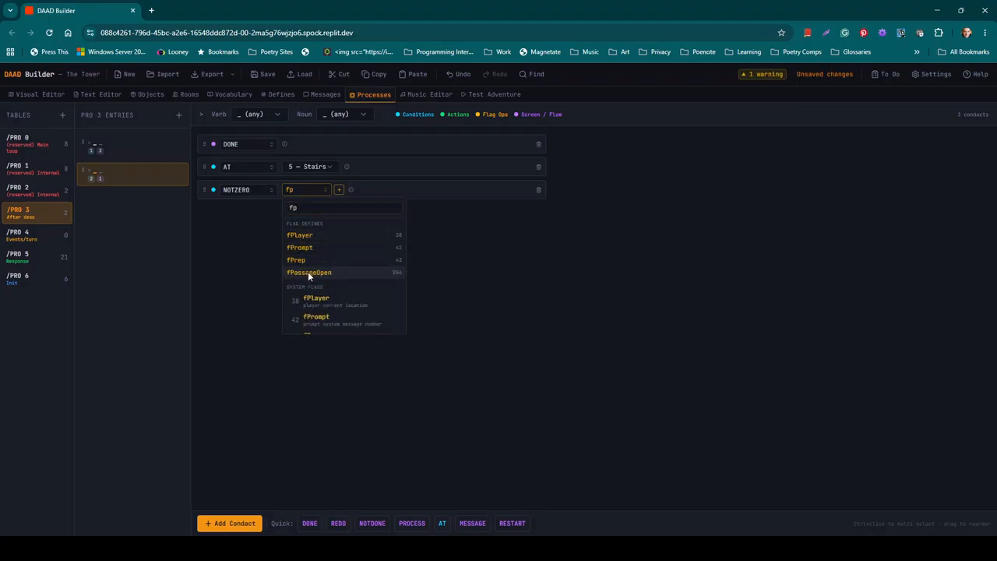
{"action": "left_click", "coordinate": [308, 273]}
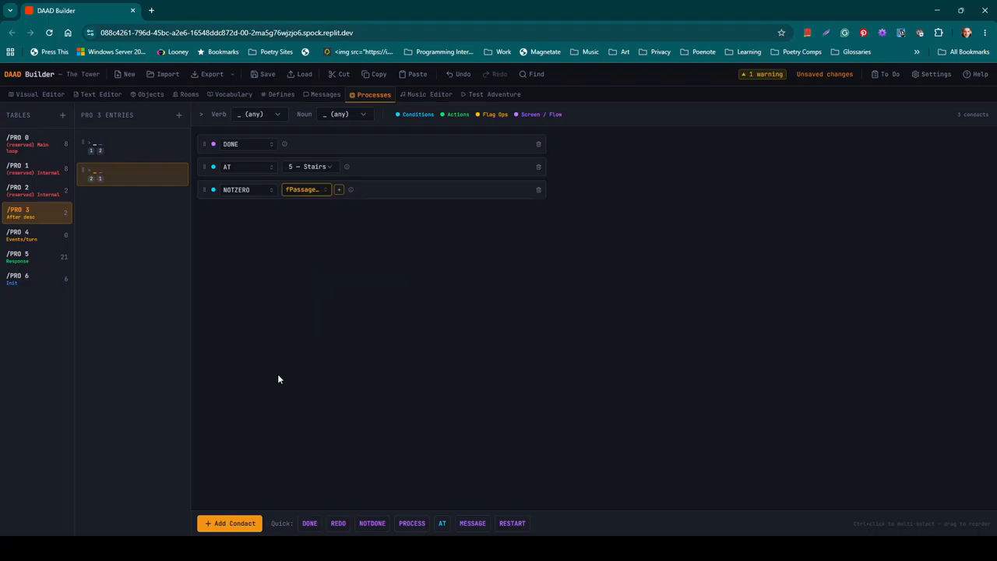
Add a MESSAGE condact to the /PRO 3 entry using the new message "You see a passage leading west into the darkness.".
{"action": "left_click", "coordinate": [469, 528]}
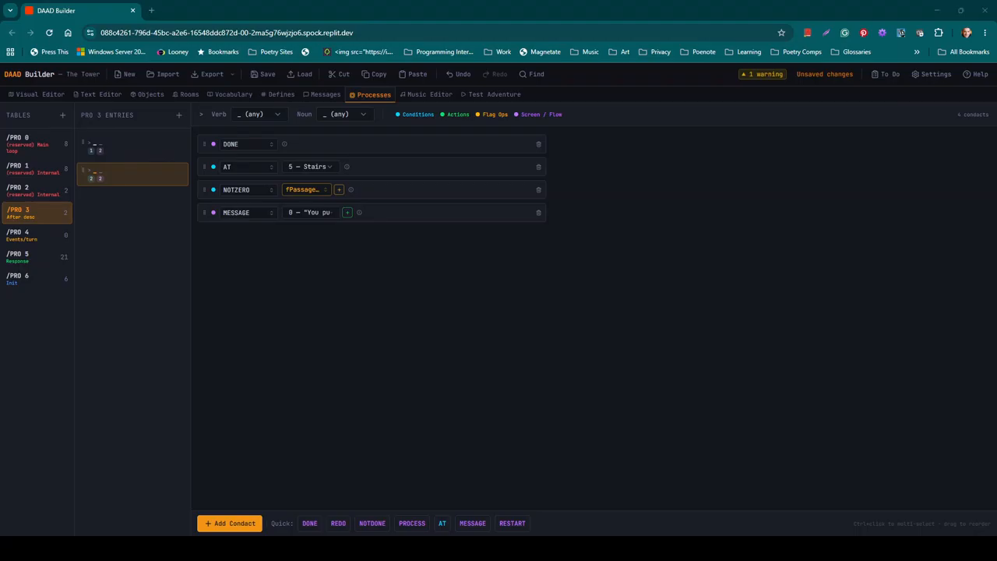
{"action": "left_click", "coordinate": [346, 213]}
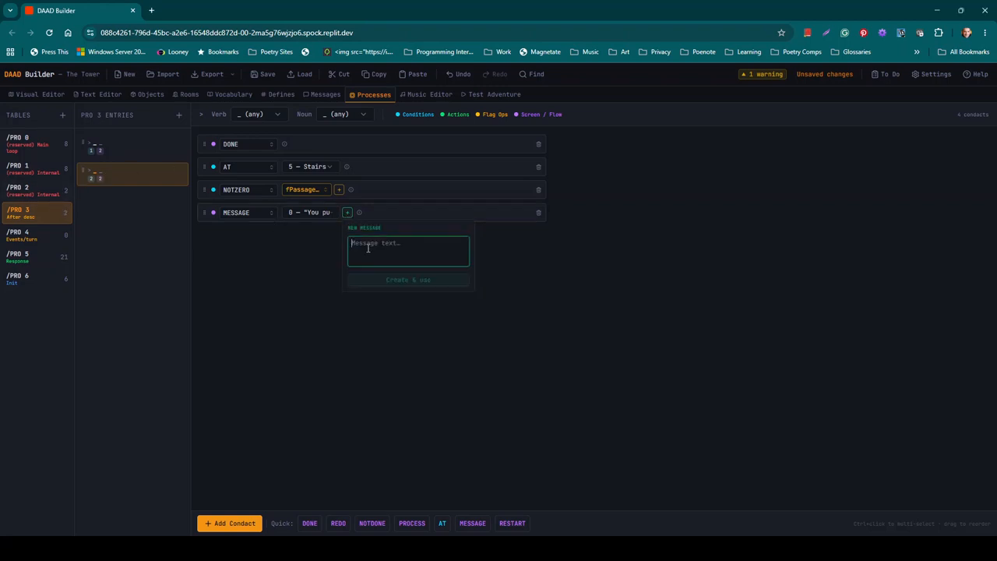
{"action": "type", "text": "You see a passage leading west into the darkness."}
{"action": "left_click", "coordinate": [390, 281]}
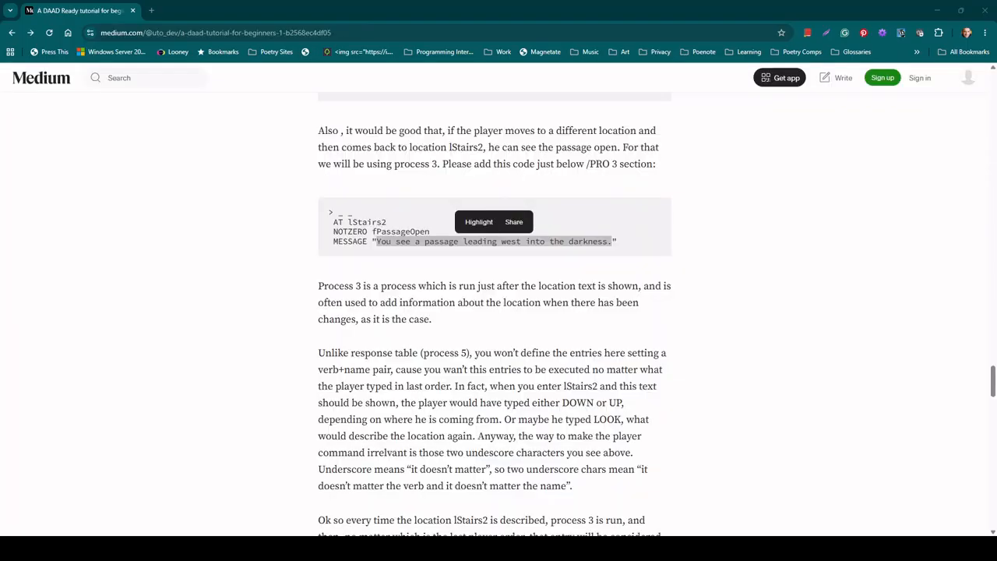
Switch to the Medium tutorial and read how the process 5 entry simulates the west connection from lStairs2 to lCell.
{"action": "left_click", "coordinate": [964, 308]}
{"action": "scroll", "coordinate": [612, 349], "scroll_direction": "down", "scroll_amount": 2}
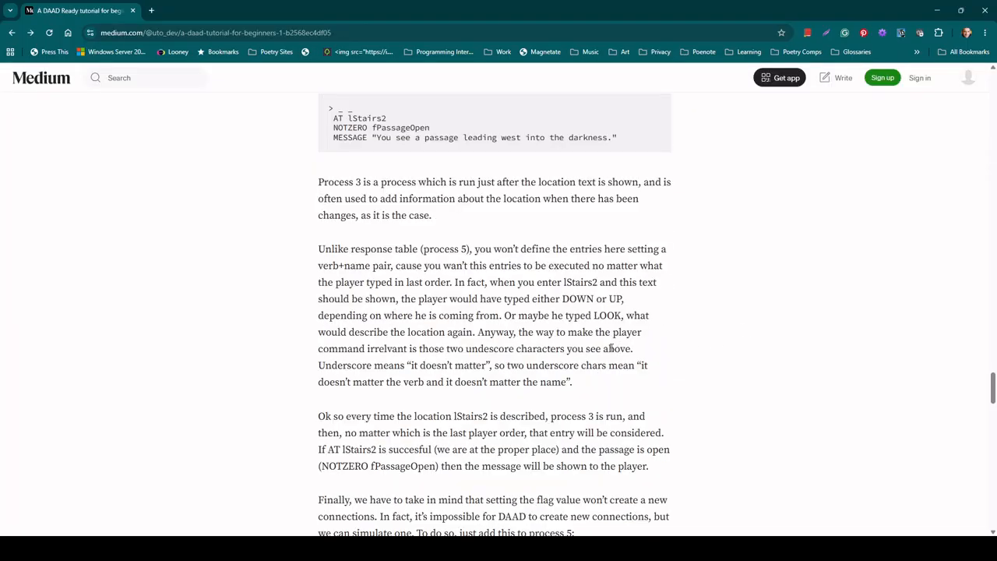
{"action": "scroll", "coordinate": [552, 343], "scroll_direction": "down", "scroll_amount": 2}
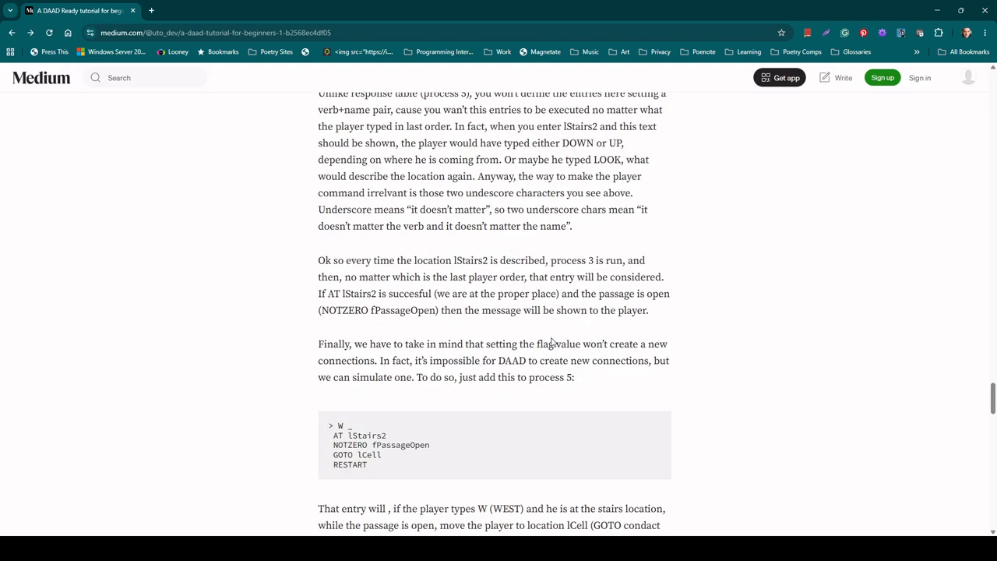
{"action": "scroll", "coordinate": [552, 343], "scroll_direction": "down", "scroll_amount": 1}
{"action": "scroll", "coordinate": [551, 343], "scroll_direction": "down", "scroll_amount": 1}
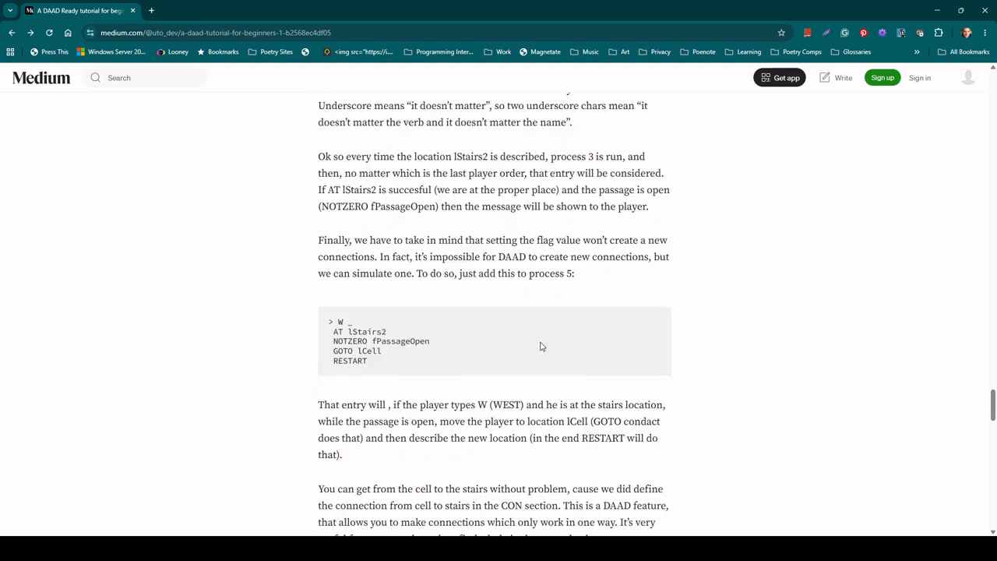
{"action": "scroll", "coordinate": [542, 347], "scroll_direction": "down", "scroll_amount": 1}
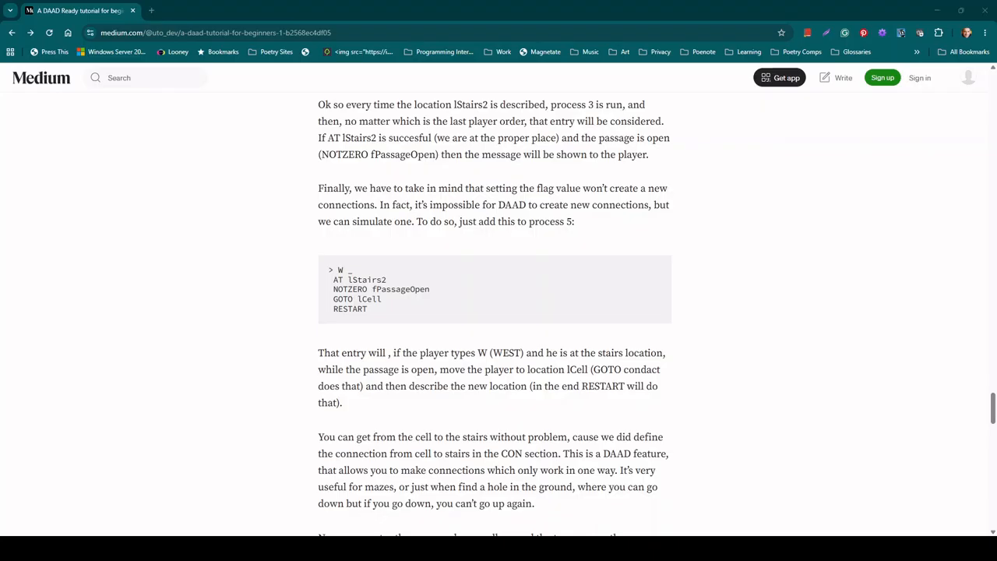
Switch to DAAD Builder and insert a /PRO 5 entry for verb W and any noun below the second PUSH TORCH entry.
{"action": "key", "text": "alt+Tab"}
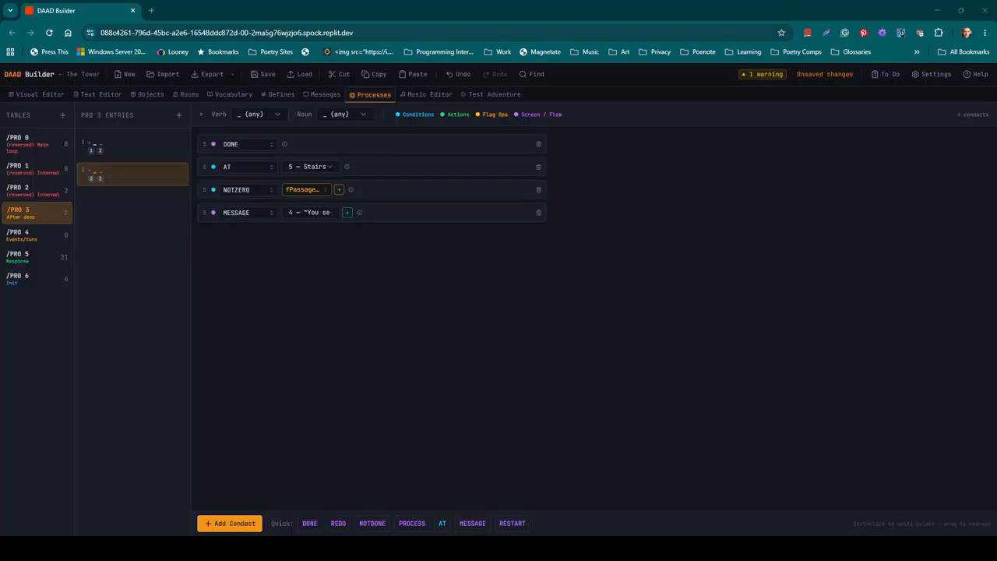
{"action": "left_click", "coordinate": [39, 259]}
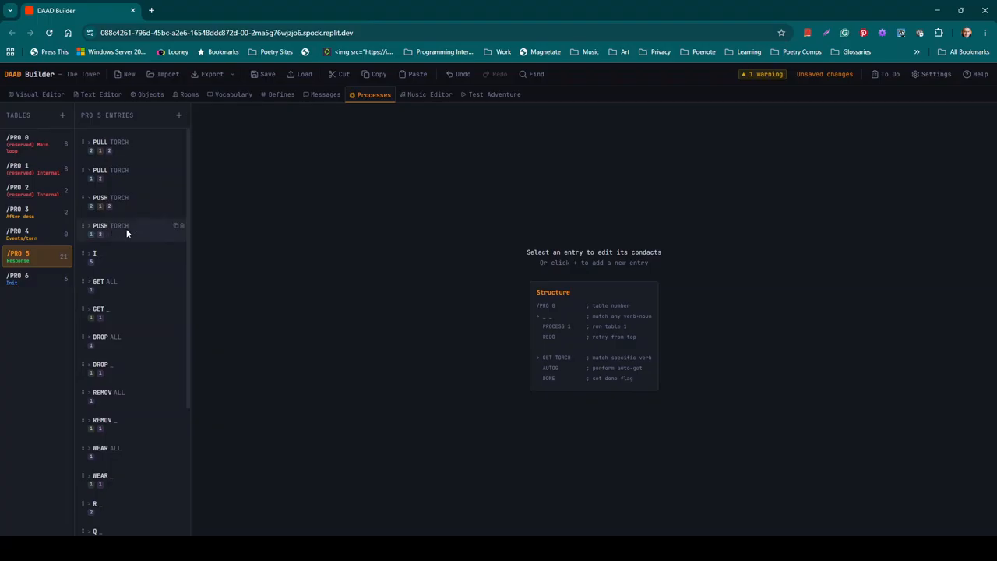
{"action": "mouse_move", "coordinate": [131, 247]}
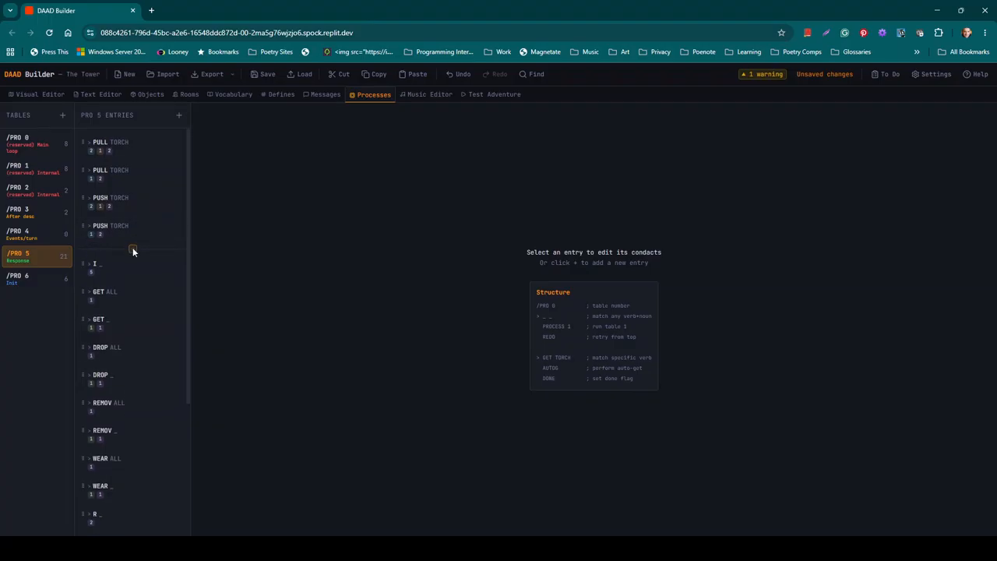
{"action": "left_click", "coordinate": [133, 250]}
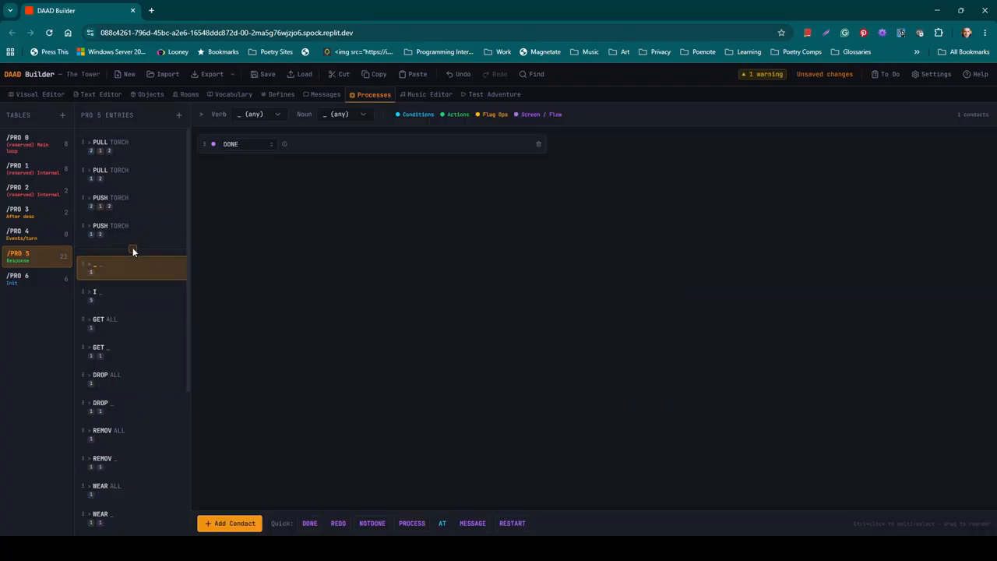
{"action": "left_click", "coordinate": [278, 115]}
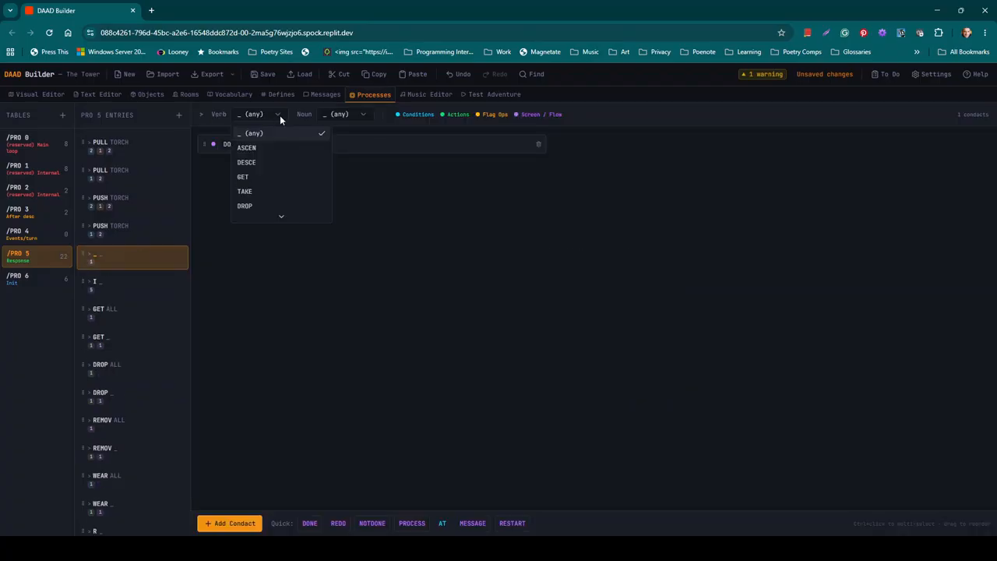
{"action": "key", "text": "w"}
{"action": "mouse_move", "coordinate": [271, 216]}
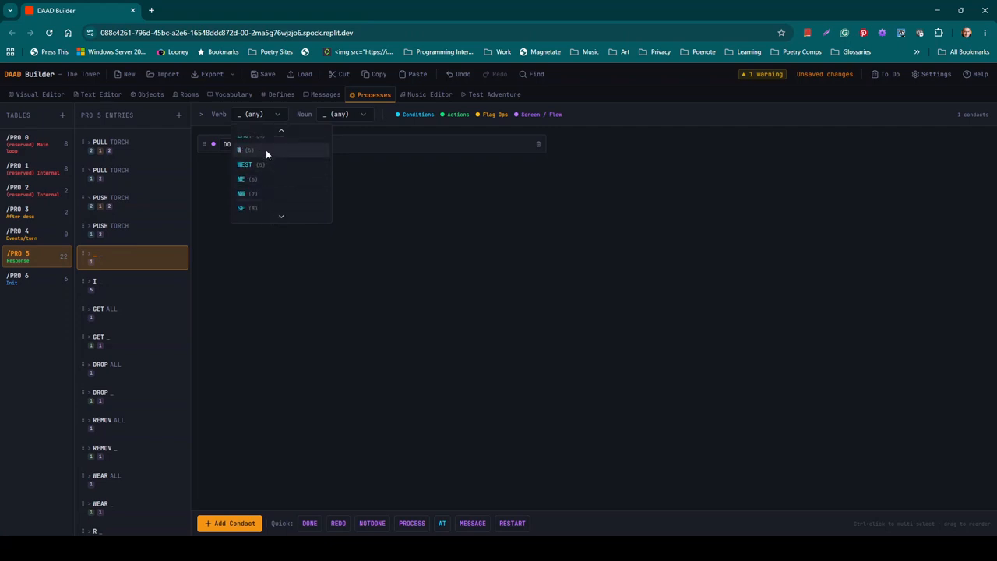
{"action": "left_click", "coordinate": [266, 150]}
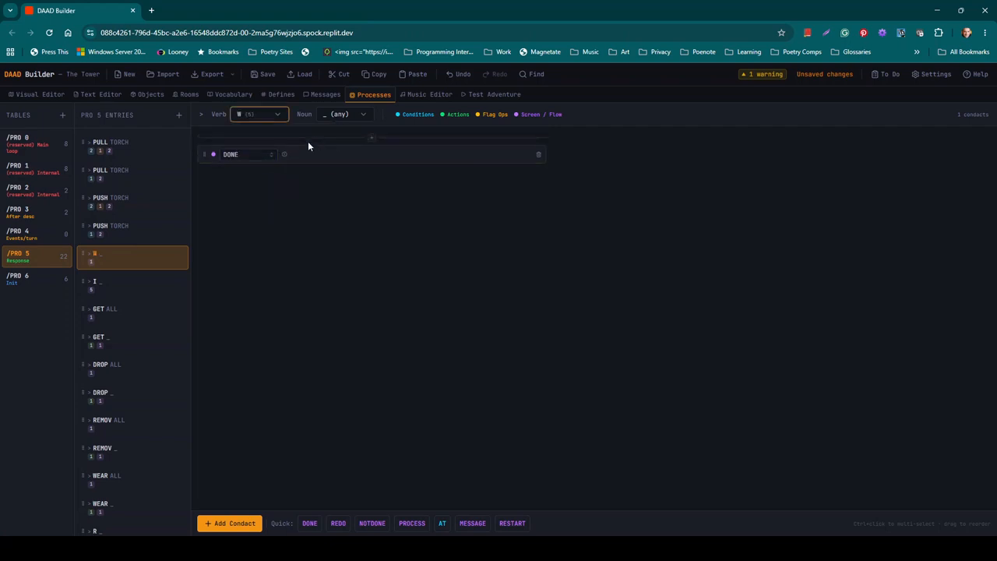
Change the W entry's DONE condact to AT with location 5 – Stairs2.
{"action": "left_click", "coordinate": [262, 148]}
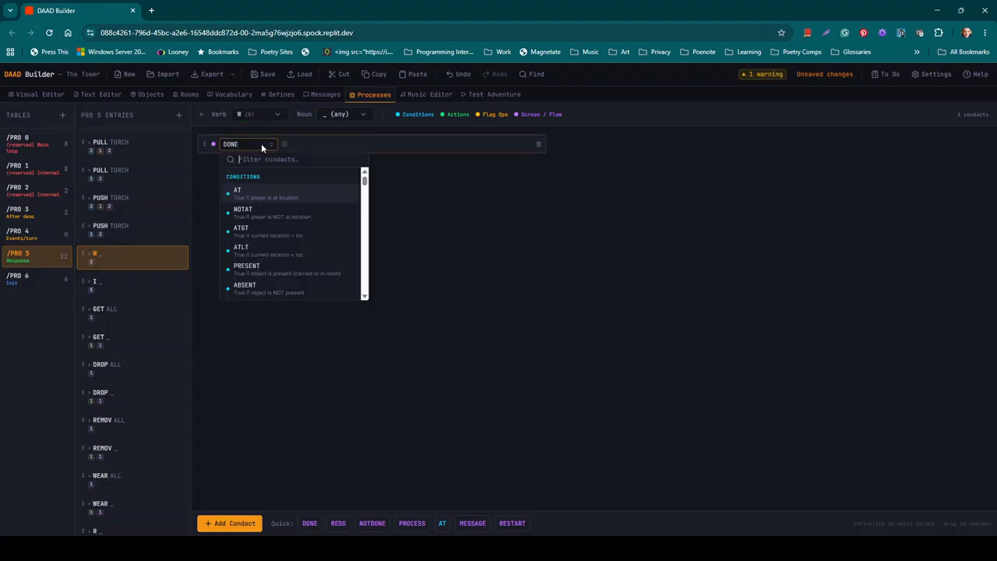
{"action": "left_click", "coordinate": [264, 195]}
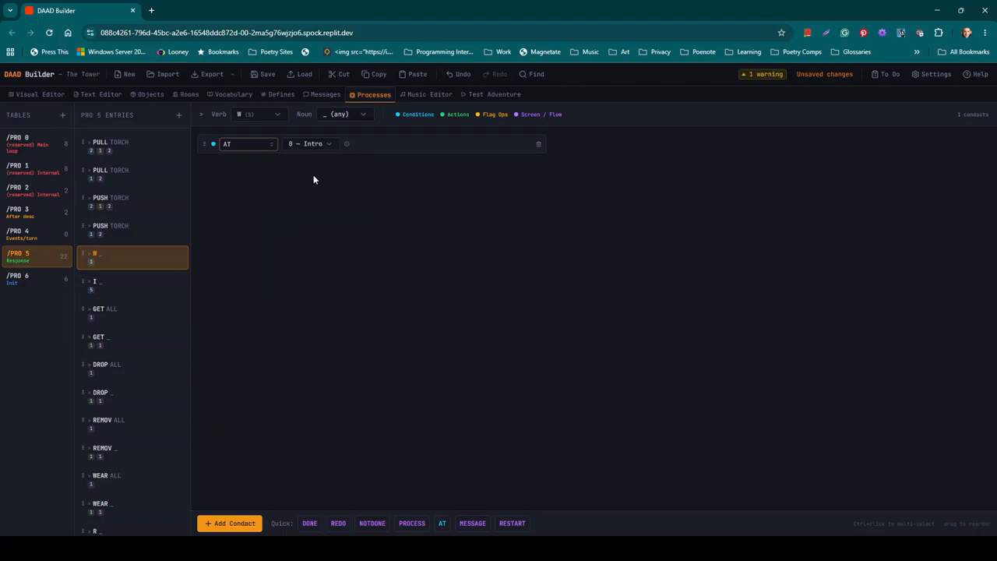
{"action": "left_click", "coordinate": [328, 144]}
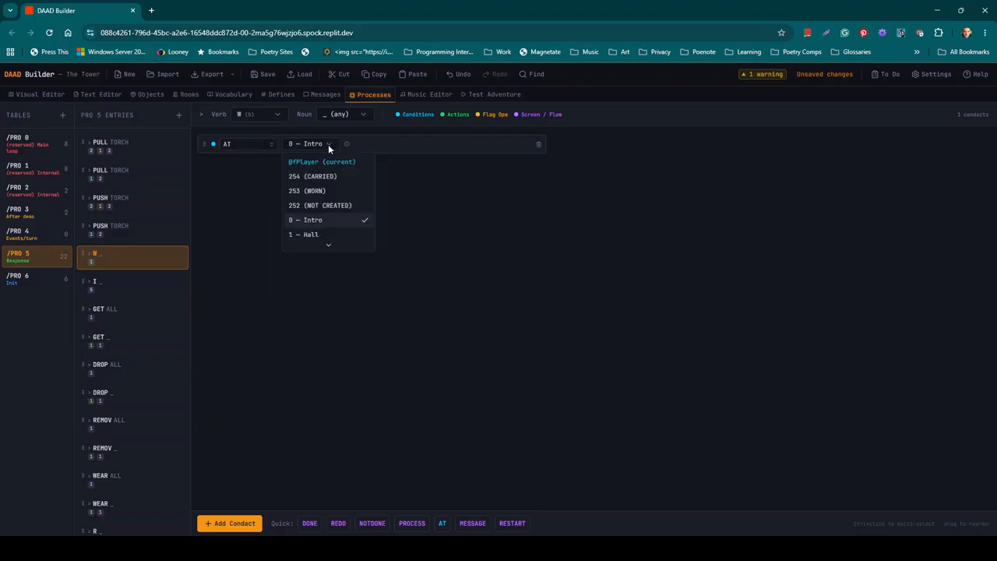
{"action": "left_click", "coordinate": [327, 225]}
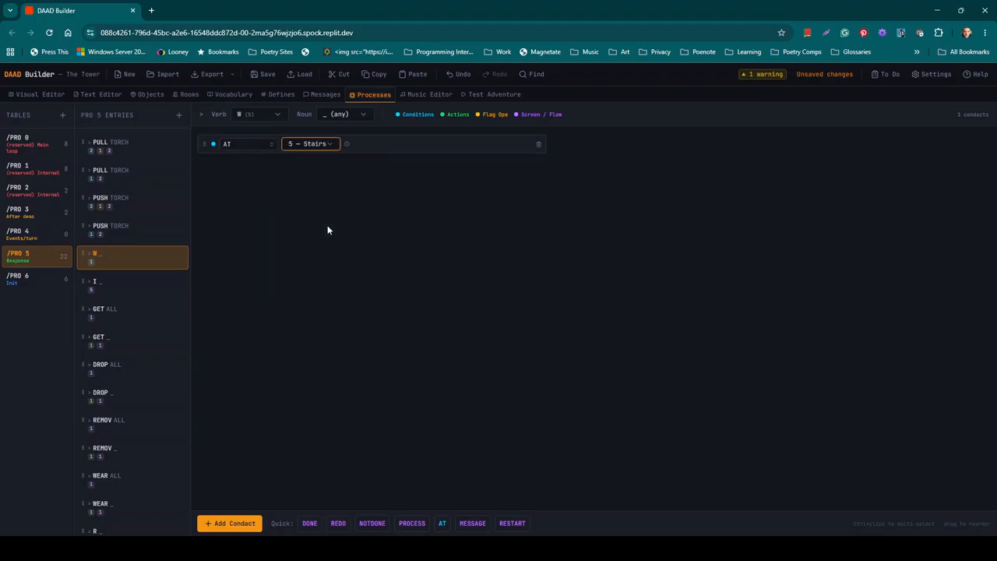
Add a NOTZERO condact testing the fPassageOpen flag to the W entry in /PRO 5.
{"action": "left_click", "coordinate": [234, 525]}
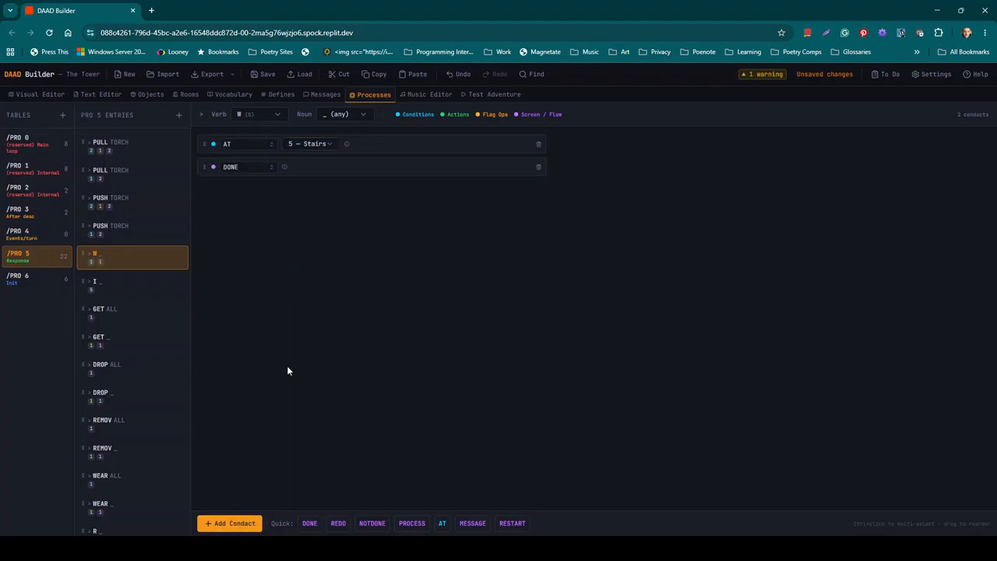
{"action": "left_click", "coordinate": [255, 168]}
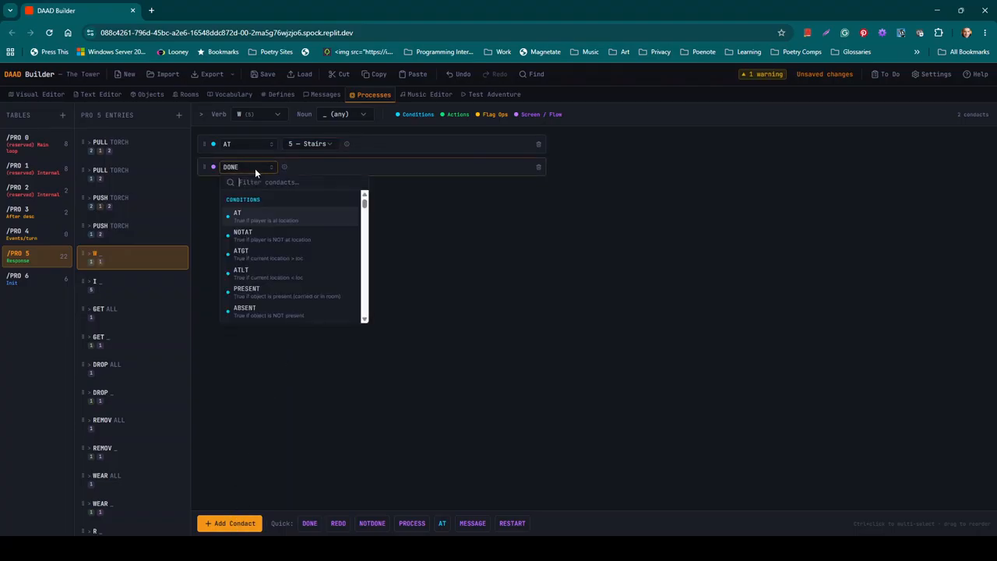
{"action": "type", "text": "notz"}
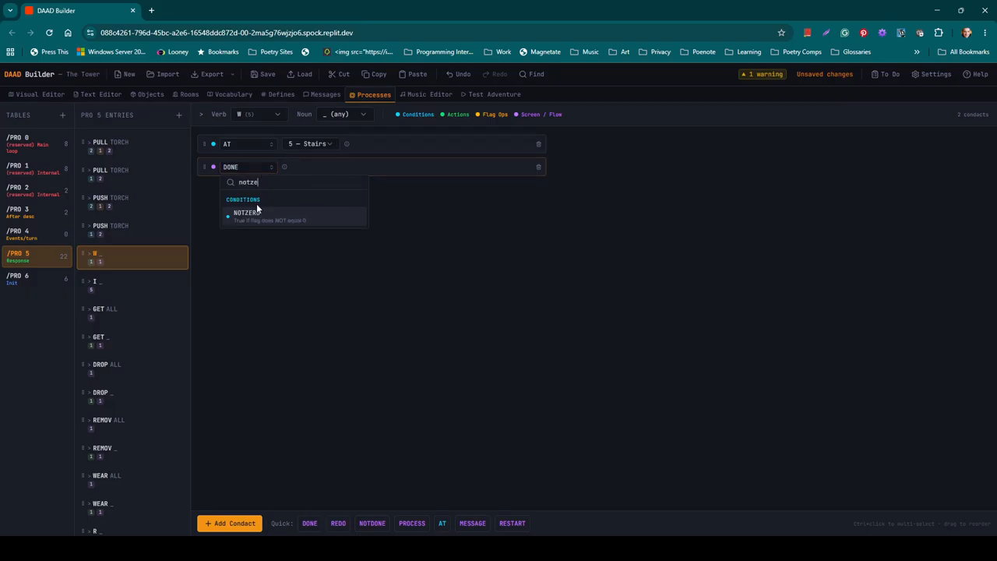
{"action": "type", "text": "e"}
{"action": "left_click", "coordinate": [257, 215]}
{"action": "left_click", "coordinate": [319, 168]}
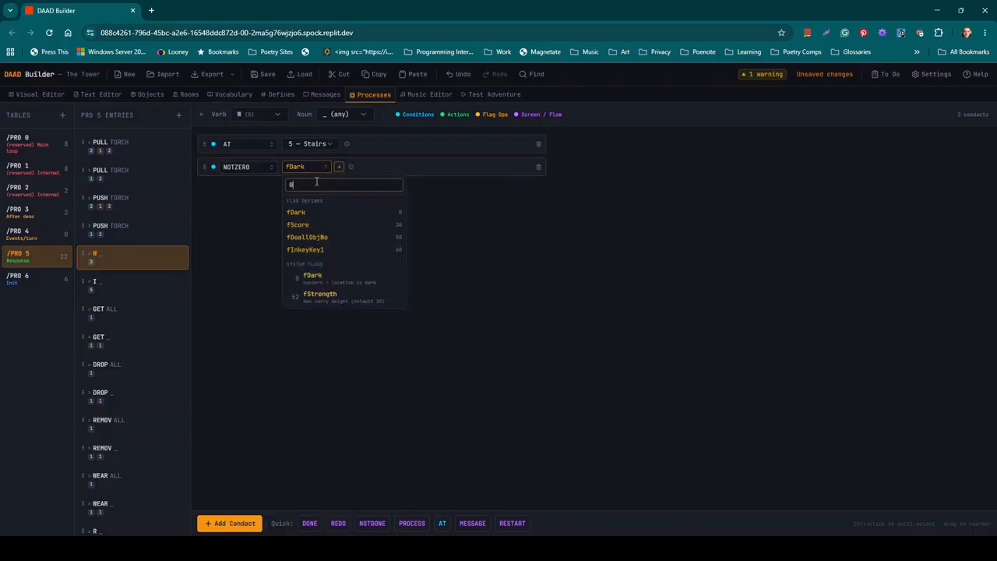
{"action": "type", "text": "f"}
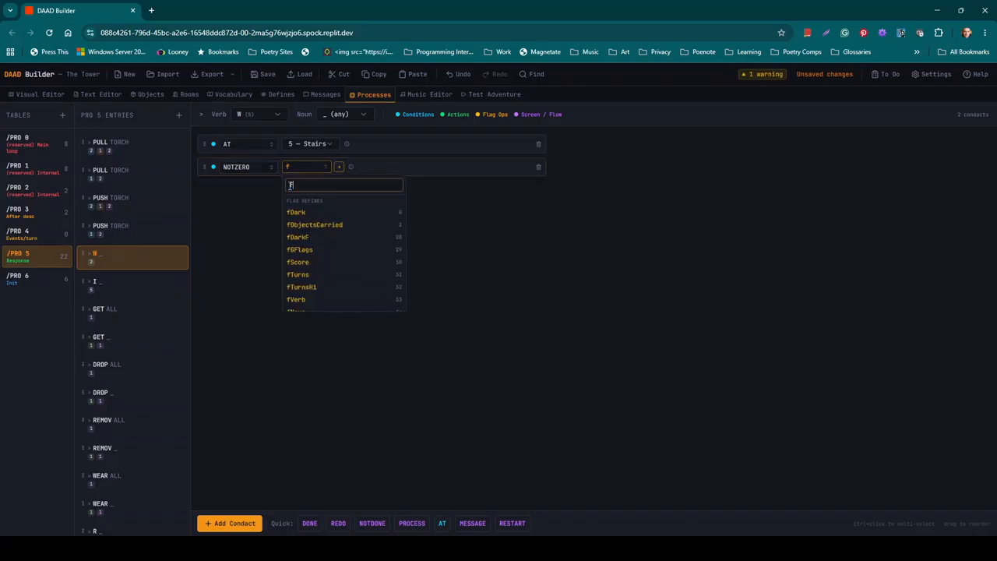
{"action": "type", "text": "p"}
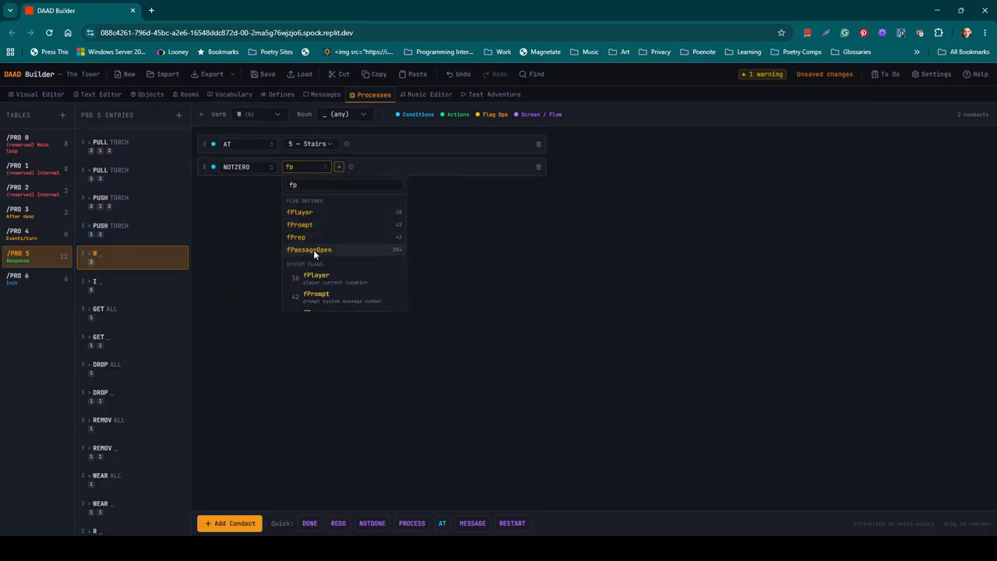
{"action": "left_click", "coordinate": [310, 249]}
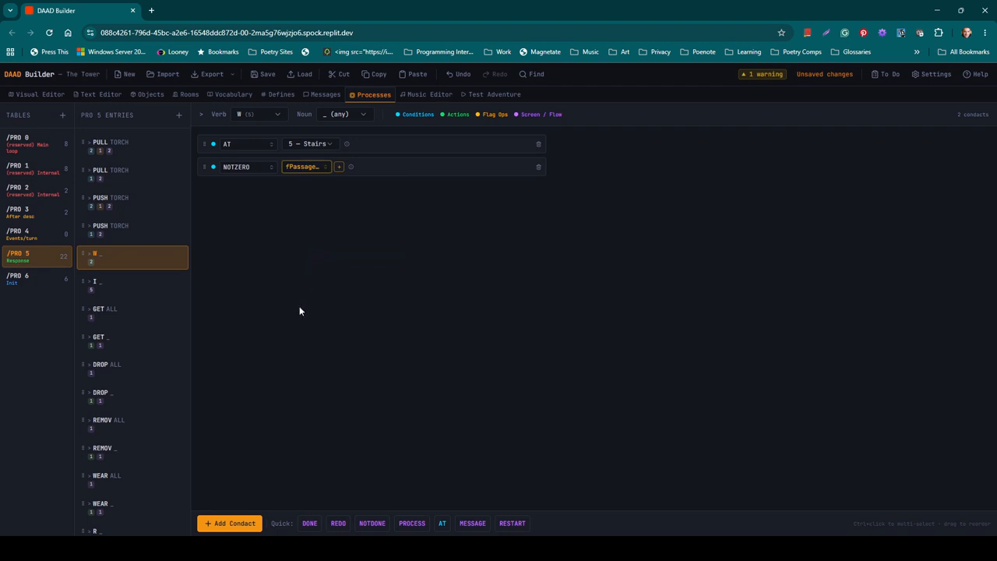
Add a GOTO condact to location 4 – Cell and a closing RESTART condact to the W entry in /PRO 5.
{"action": "left_click", "coordinate": [234, 524]}
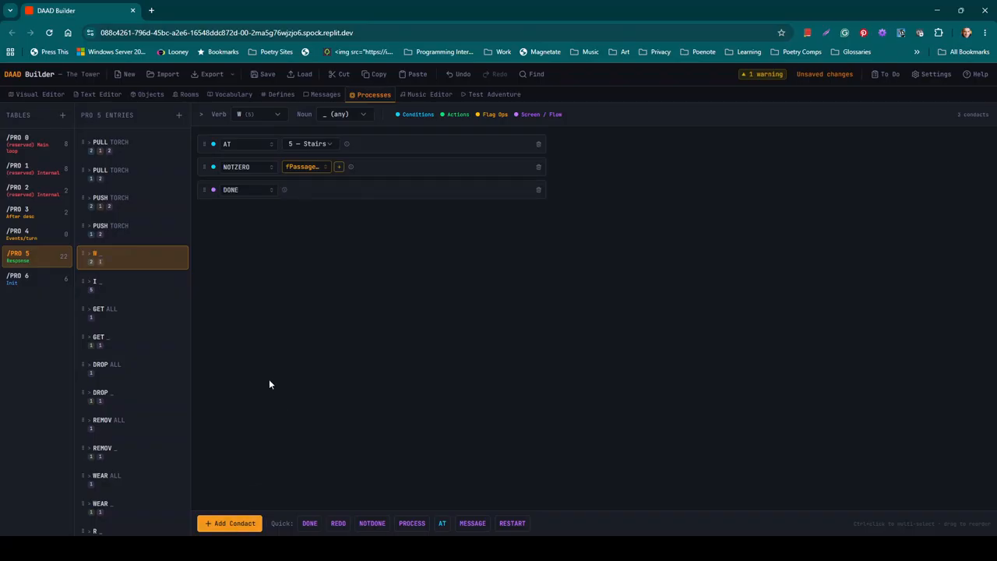
{"action": "left_click", "coordinate": [245, 189]}
{"action": "type", "text": "got"}
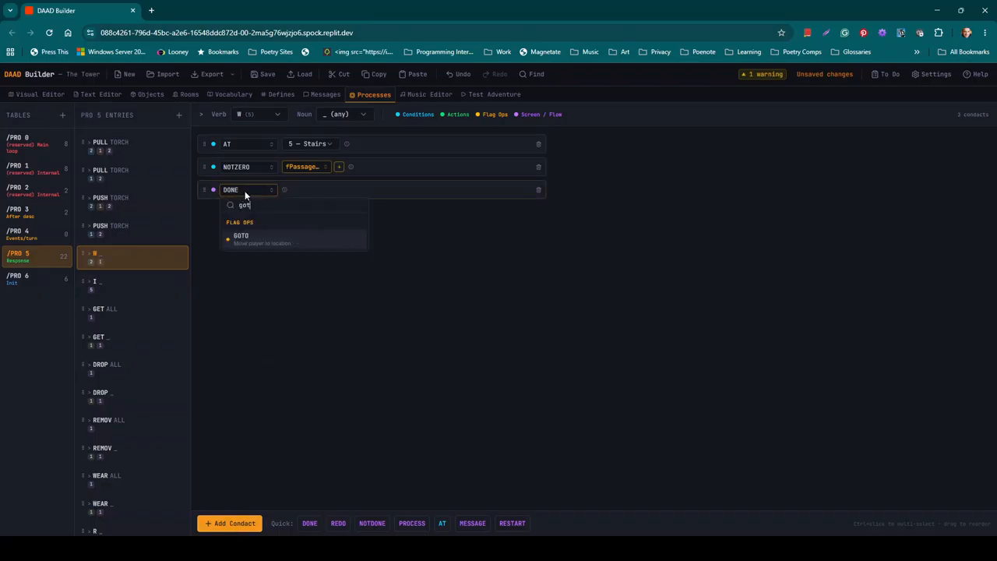
{"action": "left_click", "coordinate": [252, 238]}
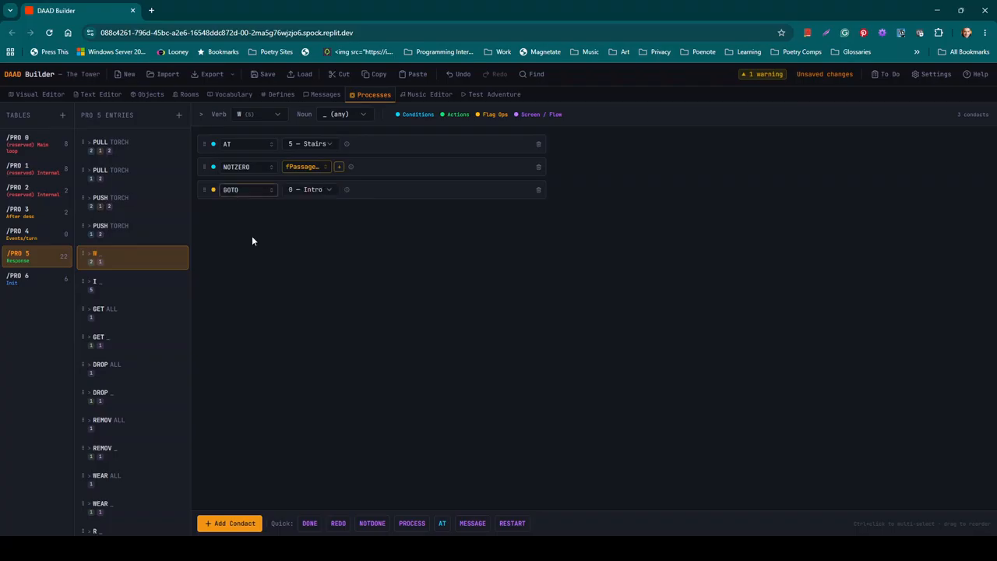
{"action": "left_click", "coordinate": [325, 189]}
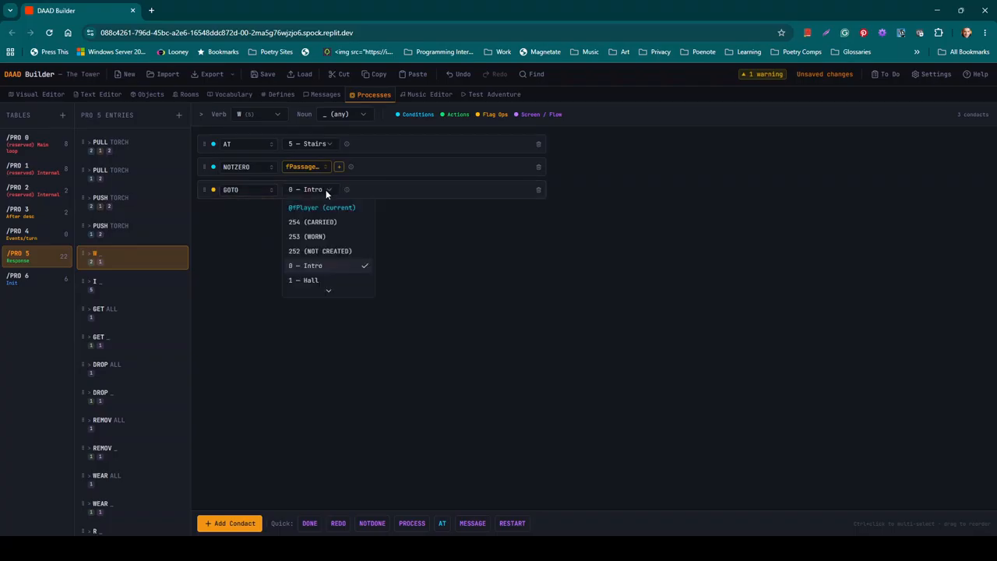
{"action": "scroll", "coordinate": [325, 287], "scroll_direction": "down", "scroll_amount": 2}
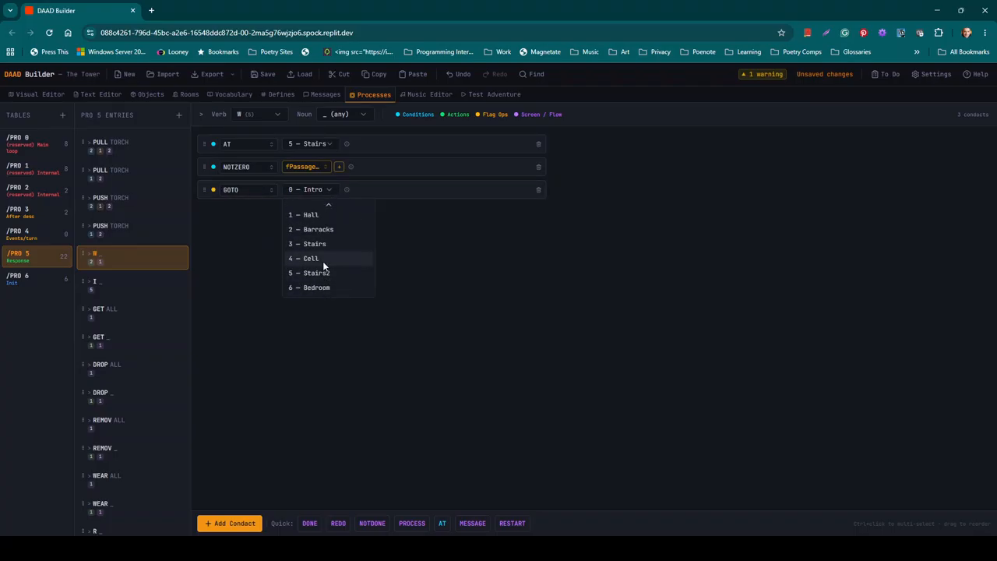
{"action": "left_click", "coordinate": [323, 260]}
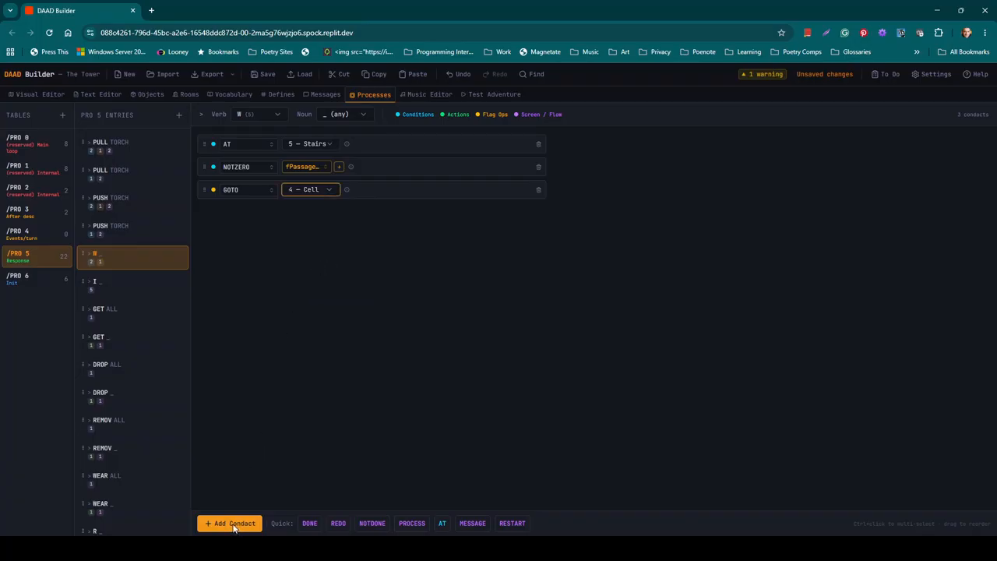
{"action": "left_click", "coordinate": [511, 523]}
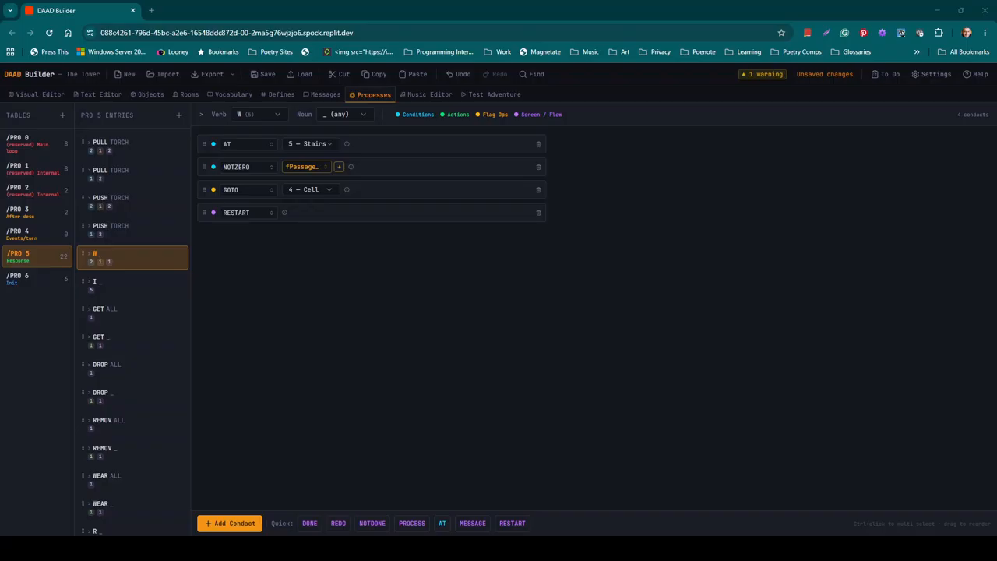
Switch to the Medium tutorial and read how the one-way connection works and how PULL, PUSH and TORCH are added to /VOC.
{"action": "key", "text": "alt+Tab"}
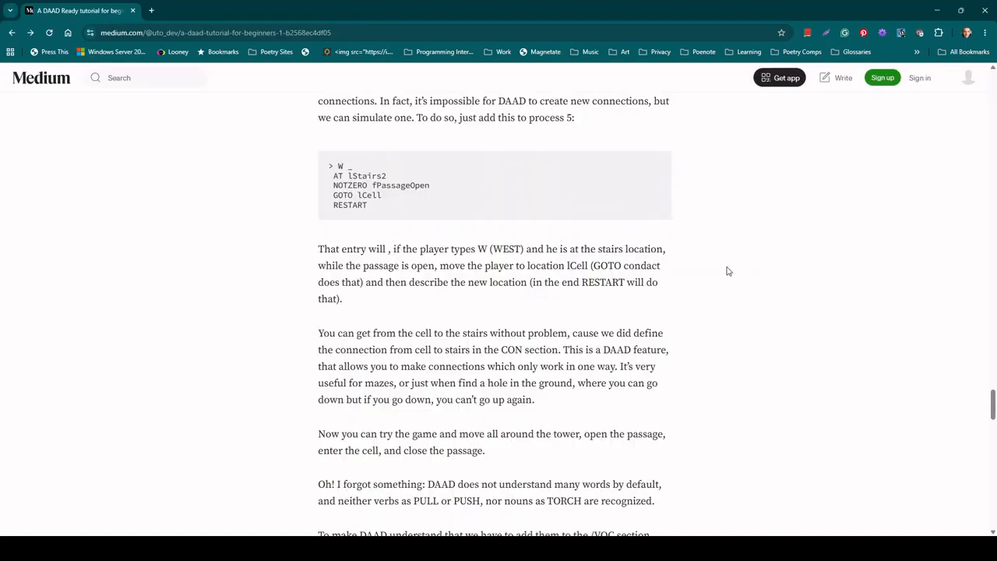
{"action": "scroll", "coordinate": [726, 272], "scroll_direction": "down", "scroll_amount": 1}
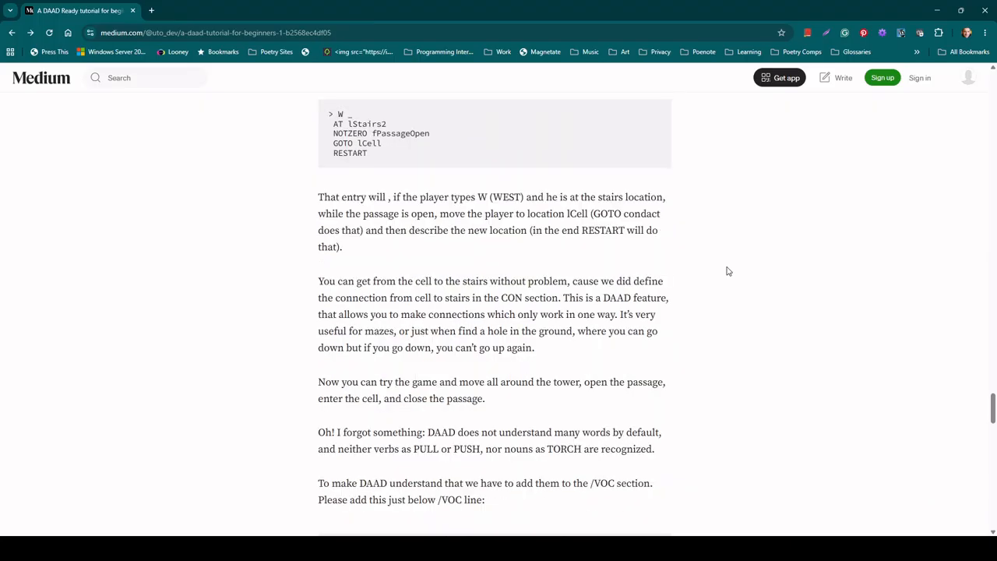
{"action": "scroll", "coordinate": [720, 272], "scroll_direction": "down", "scroll_amount": 1}
{"action": "scroll", "coordinate": [720, 273], "scroll_direction": "down", "scroll_amount": 1}
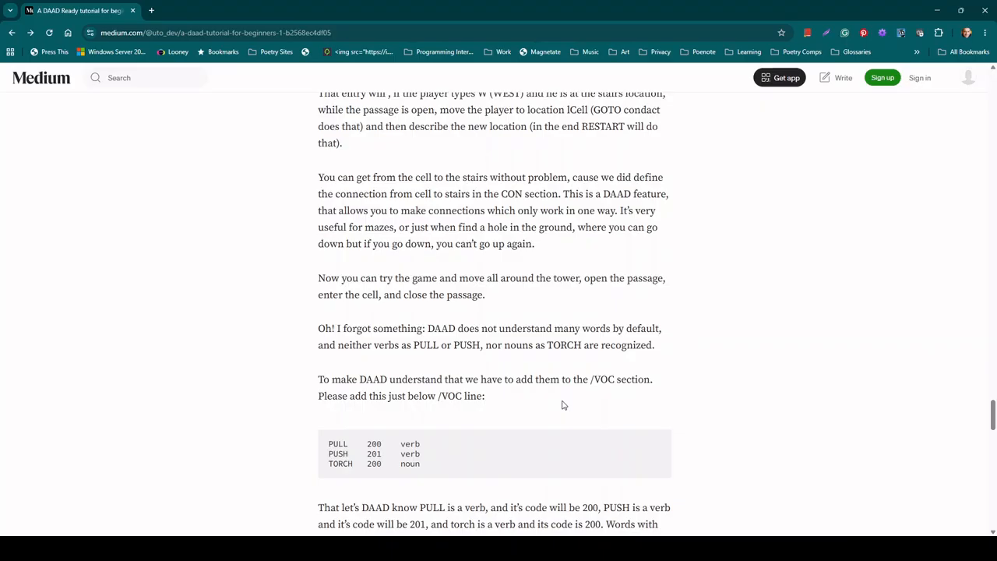
{"action": "scroll", "coordinate": [564, 405], "scroll_direction": "down", "scroll_amount": 3}
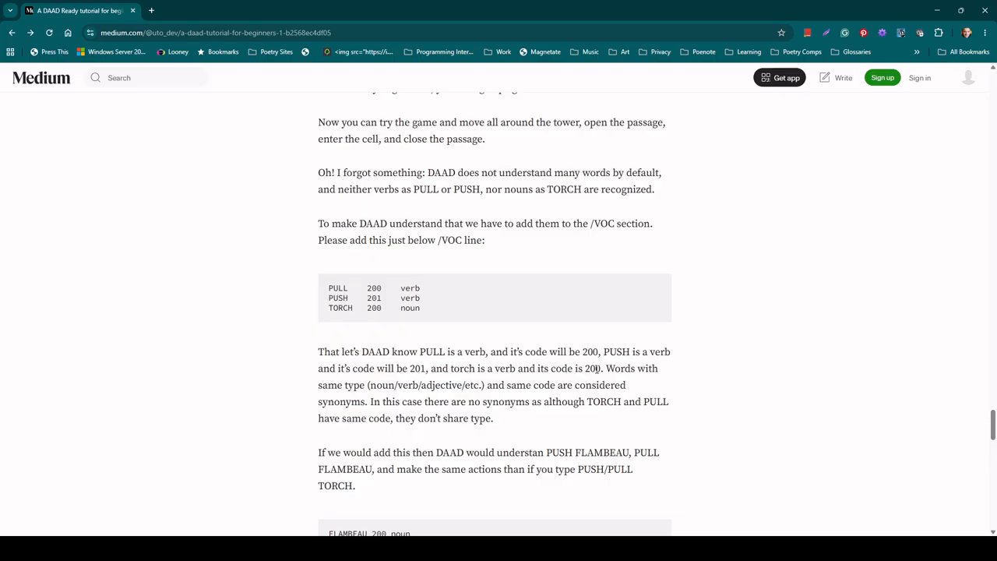
{"action": "scroll", "coordinate": [597, 368], "scroll_direction": "down", "scroll_amount": 3}
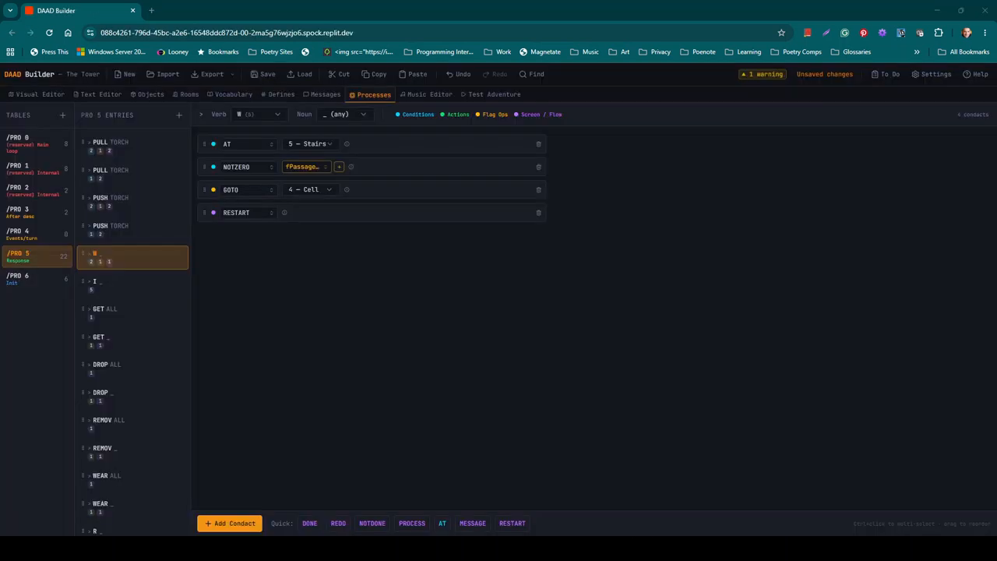
Switch to DAAD Builder, start the test adventure and walk east twice and up to the staircase with the torch.
{"action": "left_click", "coordinate": [308, 282]}
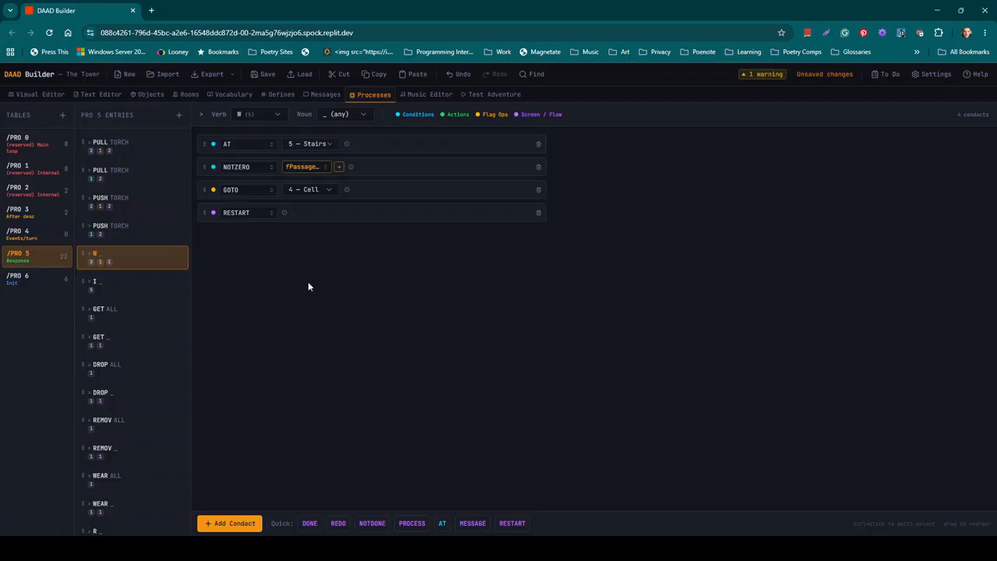
{"action": "left_click", "coordinate": [485, 94]}
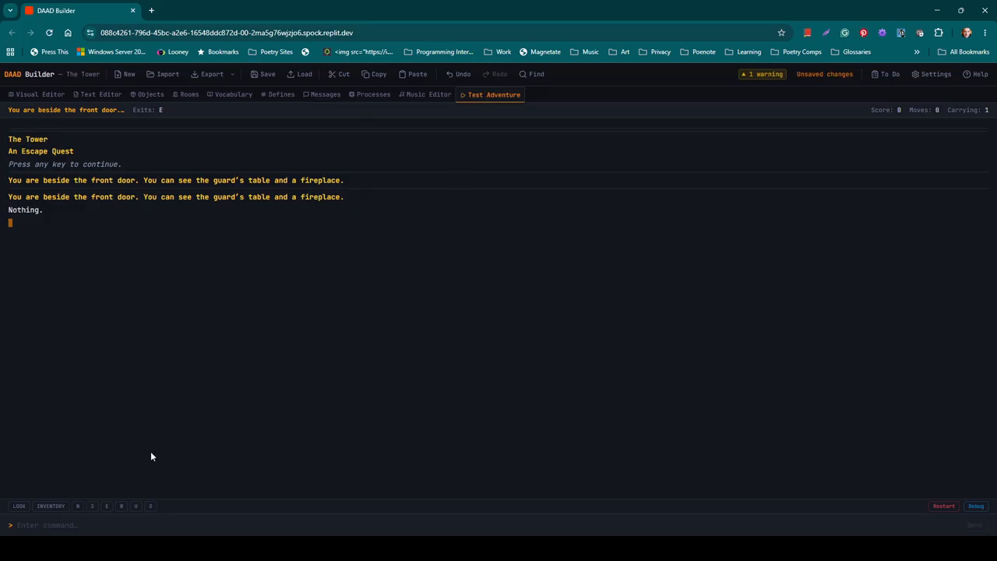
{"action": "left_click", "coordinate": [106, 506]}
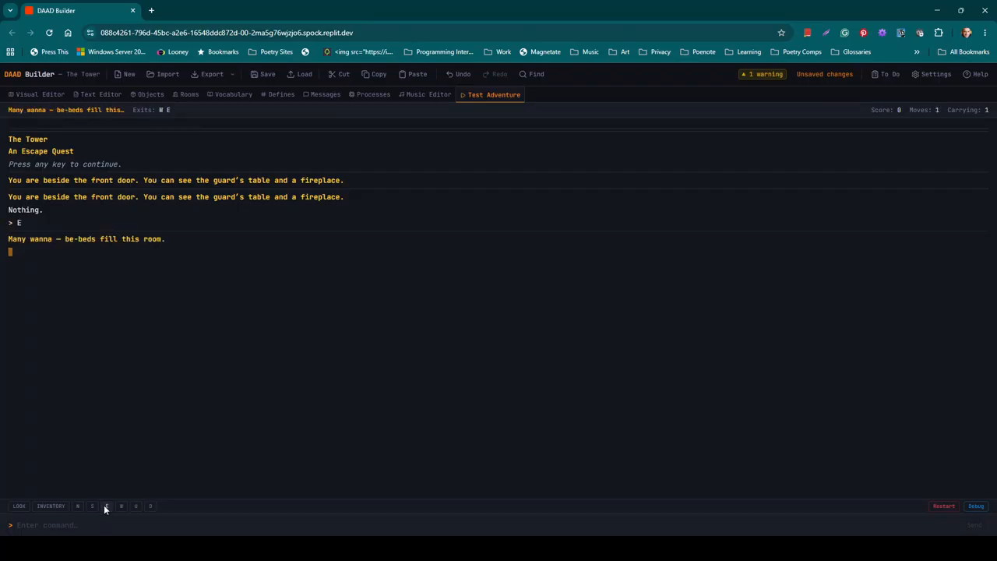
{"action": "left_click", "coordinate": [106, 506]}
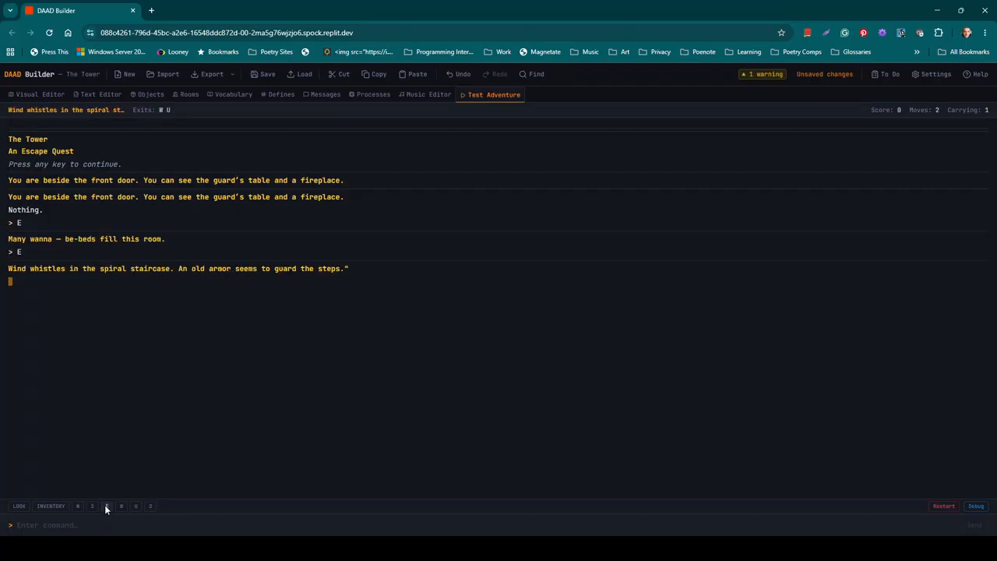
{"action": "left_click", "coordinate": [136, 506]}
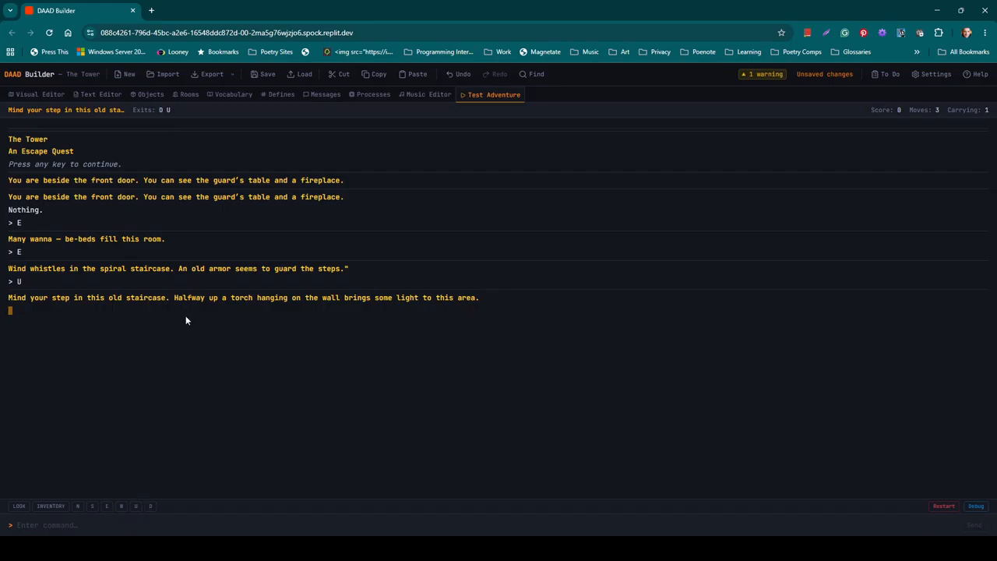
Enter the command "pull torch" twice in the test game to check both PULL TORCH responses.
{"action": "left_click", "coordinate": [108, 524]}
{"action": "type", "text": "pull torch"}
{"action": "key", "text": "Return"}
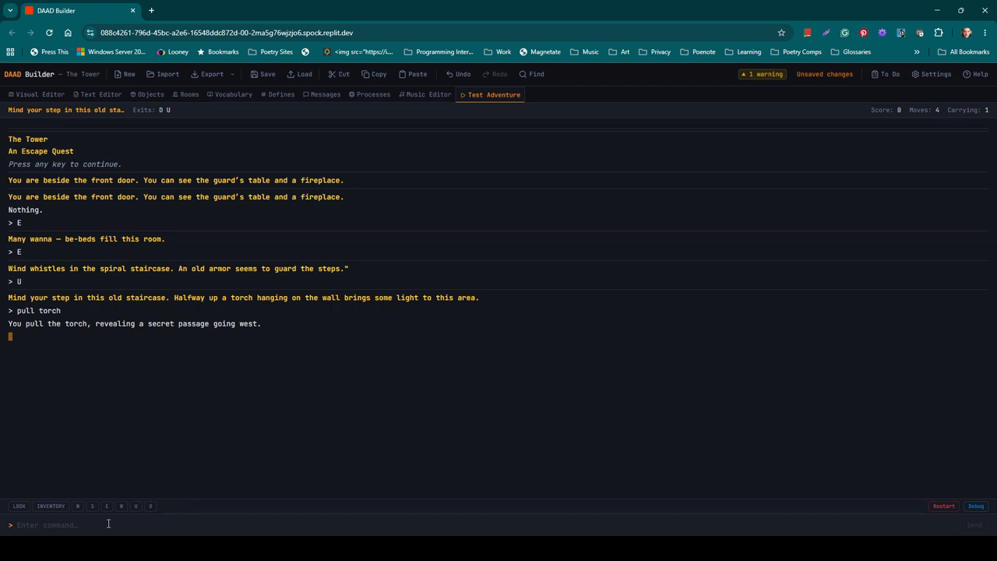
{"action": "type", "text": "pull t"}
{"action": "type", "text": "ch"}
{"action": "key", "text": "Return"}
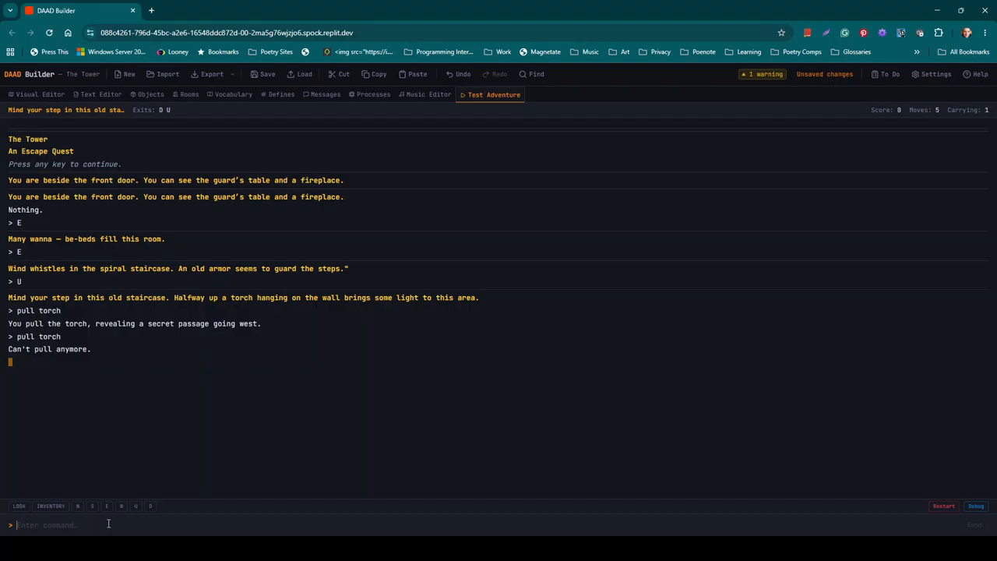
Go west through the secret passage in the test game and return east to the staircase.
{"action": "type", "text": "w"}
{"action": "key", "text": "Return"}
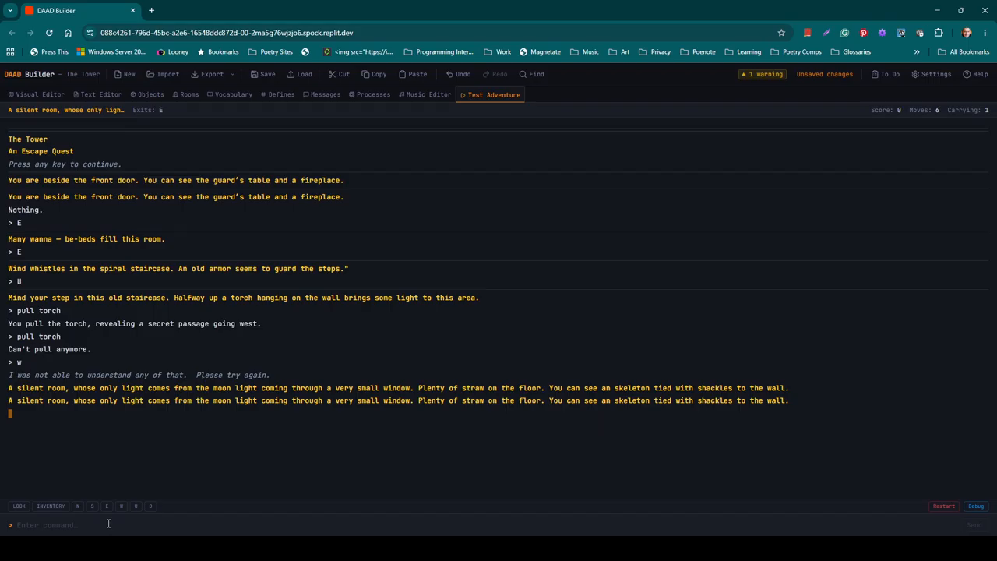
{"action": "type", "text": "e"}
{"action": "key", "text": "Return"}
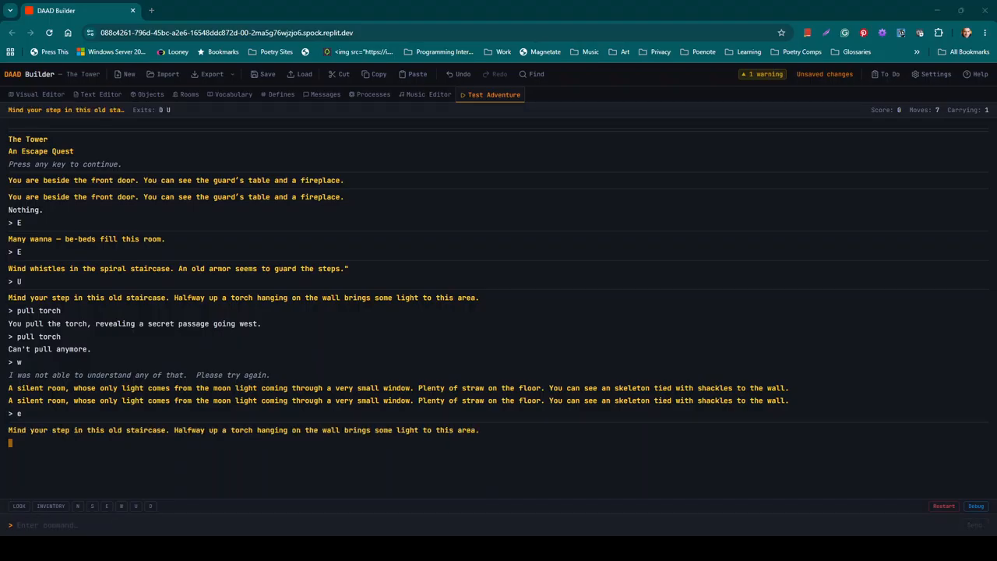